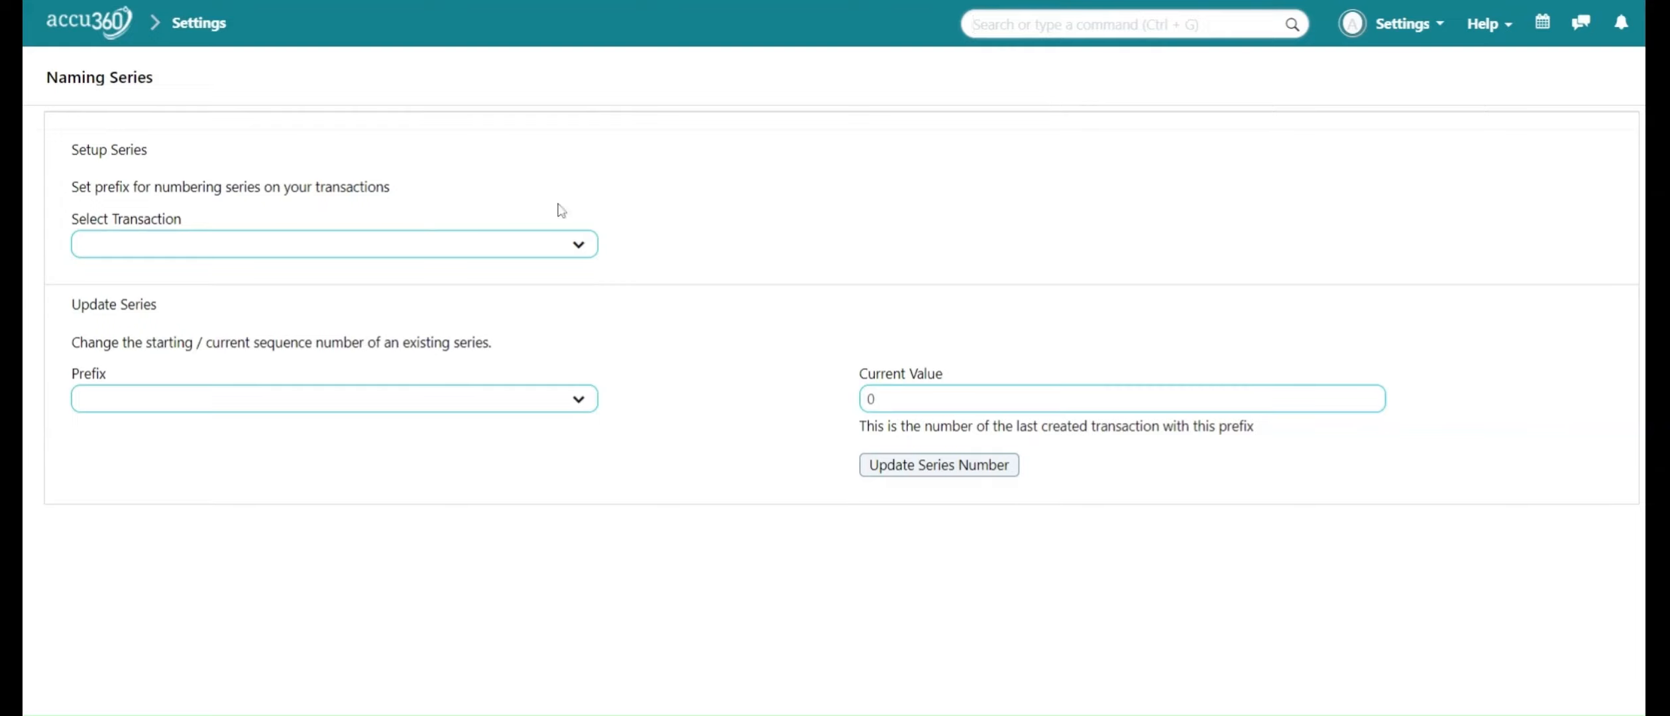
# - Select the Item transaction for series setup and add the prefix ELC-.##### on a new line of its series list
pyautogui.click(455, 255)
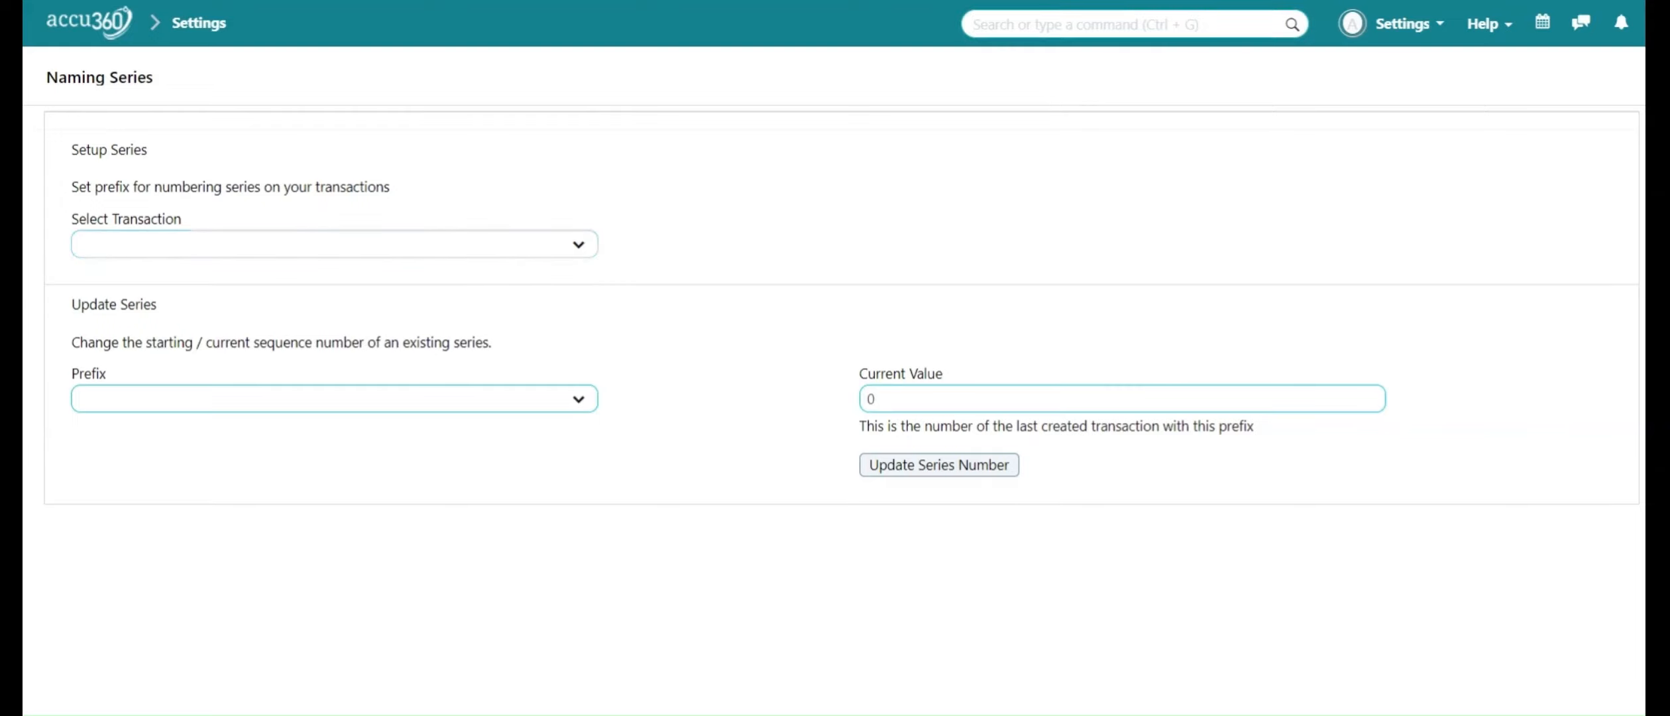
pyautogui.write('it')
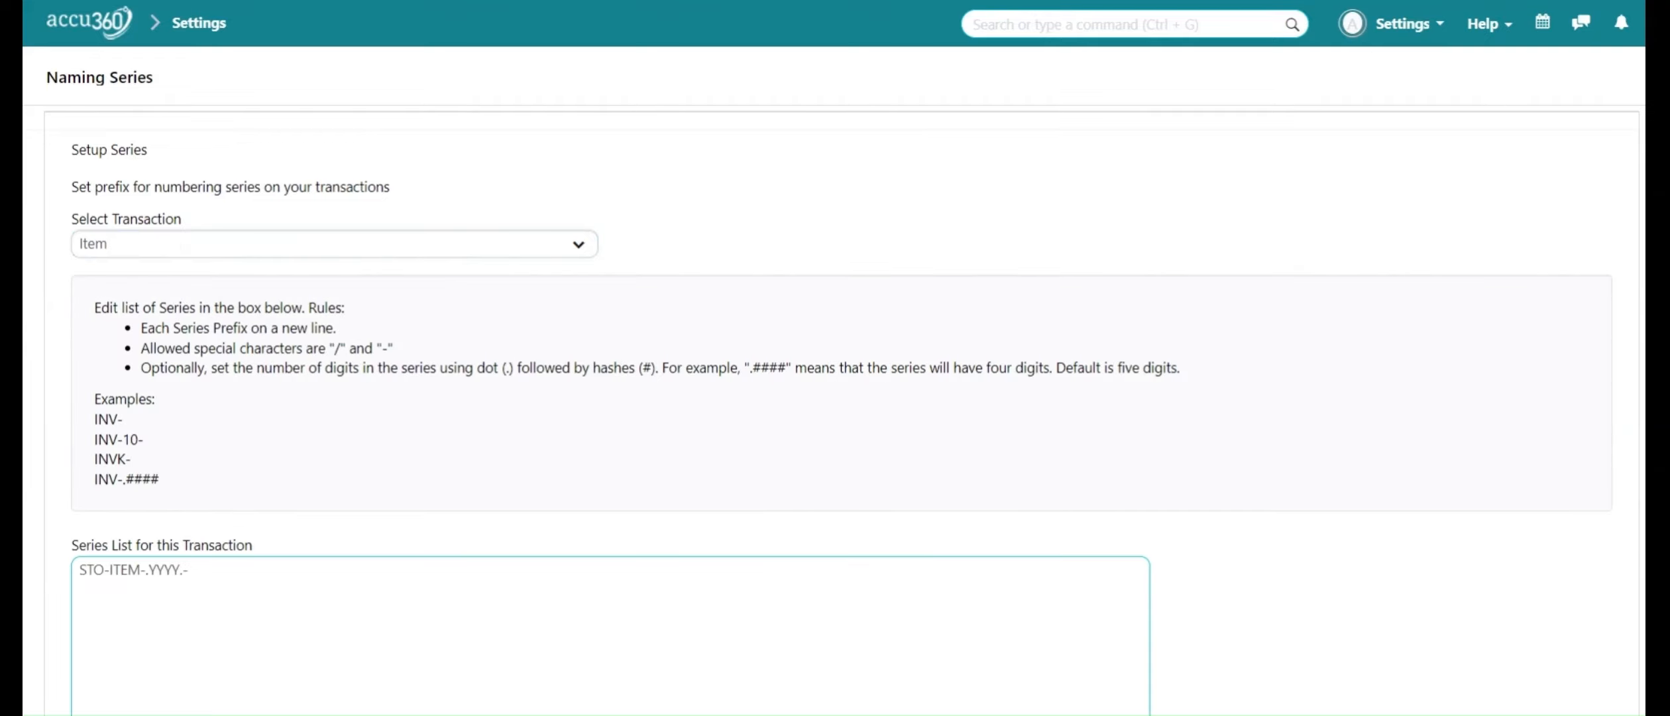
pyautogui.scroll(-3, 444, 261)
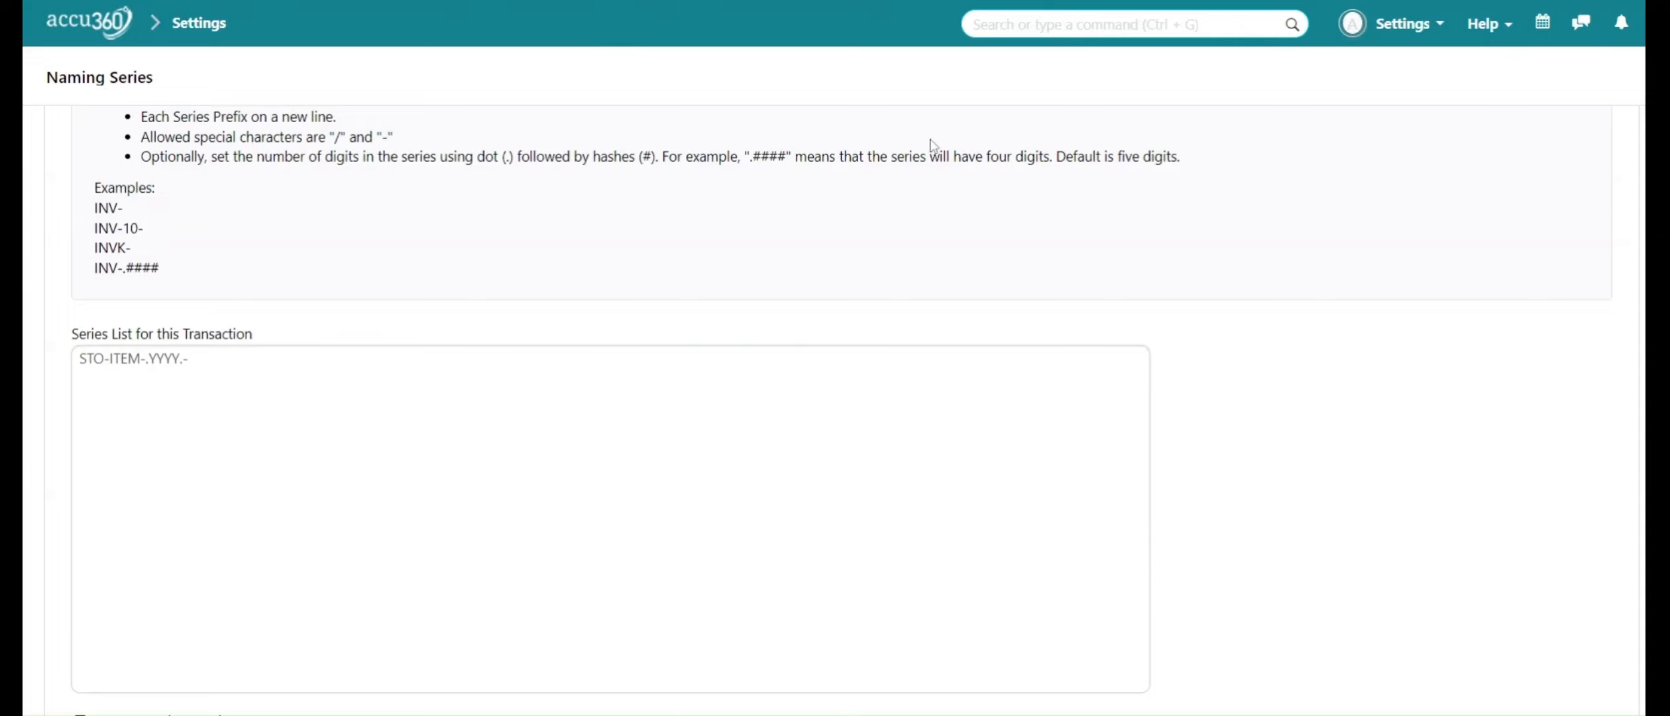
pyautogui.press('Return')
pyautogui.write('ELC-.#####')
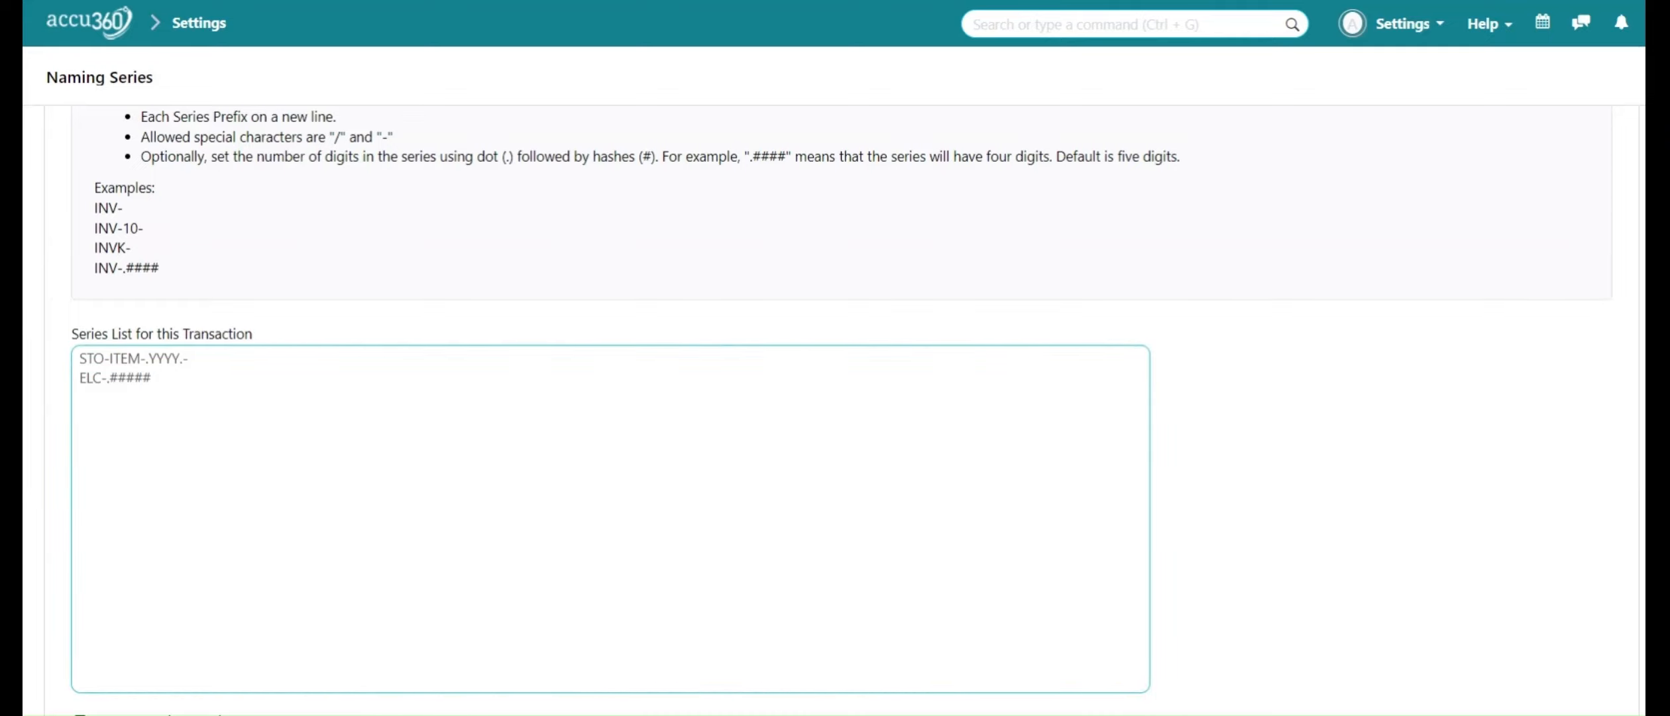
# - Add the prefixes TOI-.#####, SPC-.##### and RNF-.##### to the Item series list, each on its own line
pyautogui.press('Return')
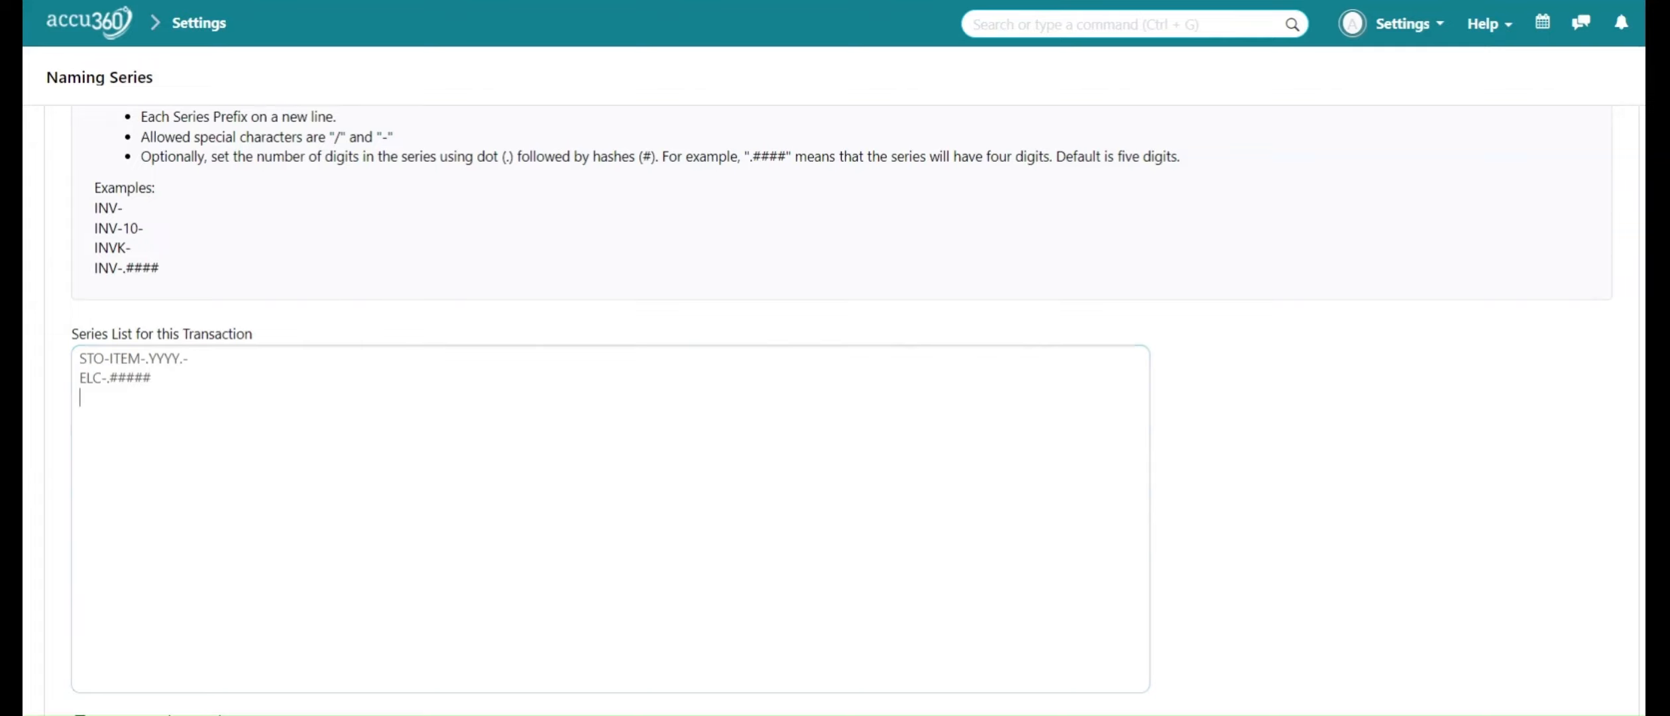
pyautogui.write('TOI-.#####')
pyautogui.write('SPC-.#####')
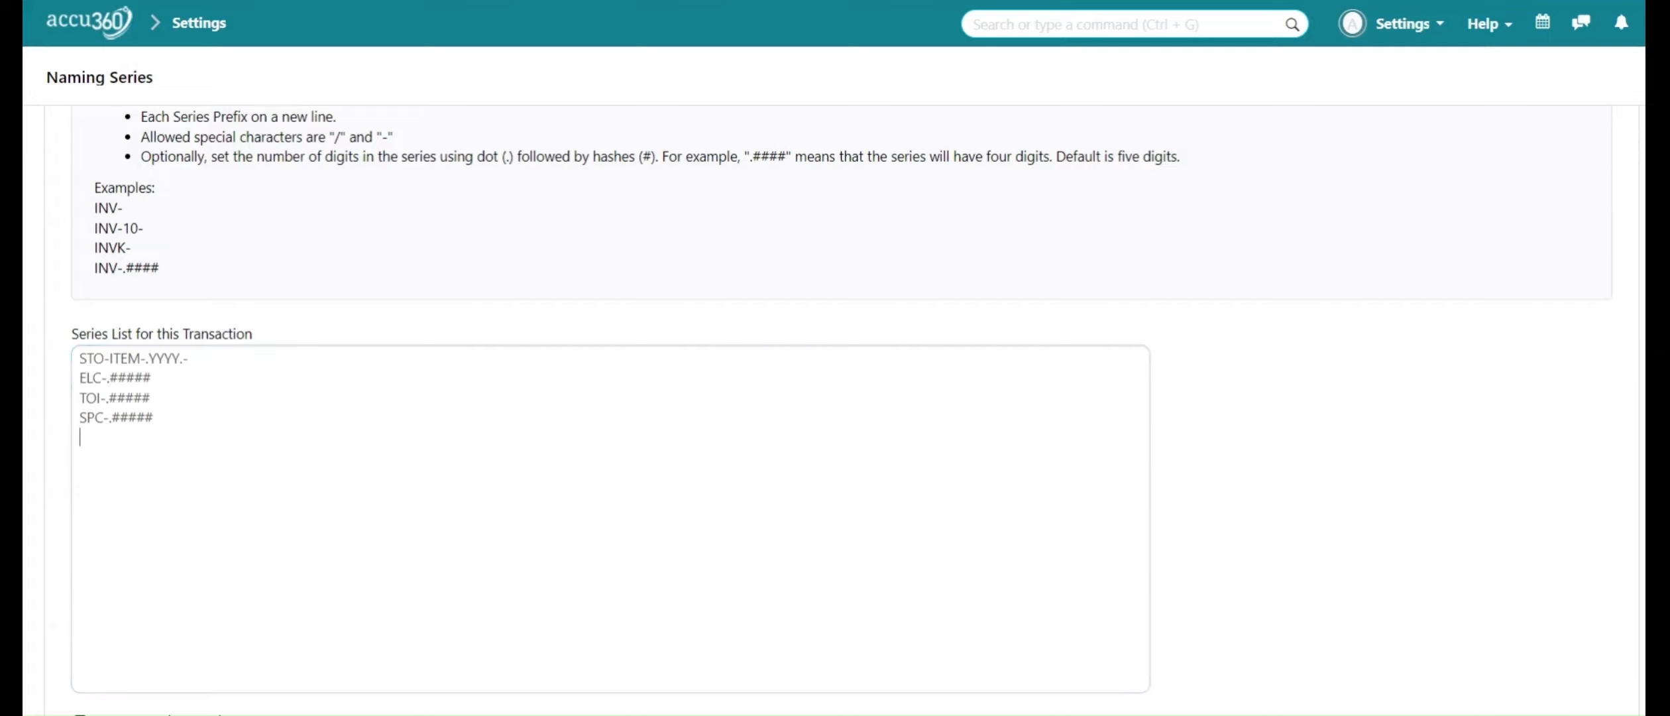
pyautogui.press('Return')
pyautogui.write('RNF-.#####')
# - Update the Item transaction's series list, dismiss the message and reload the system
pyautogui.scroll(-5, 131, 325)
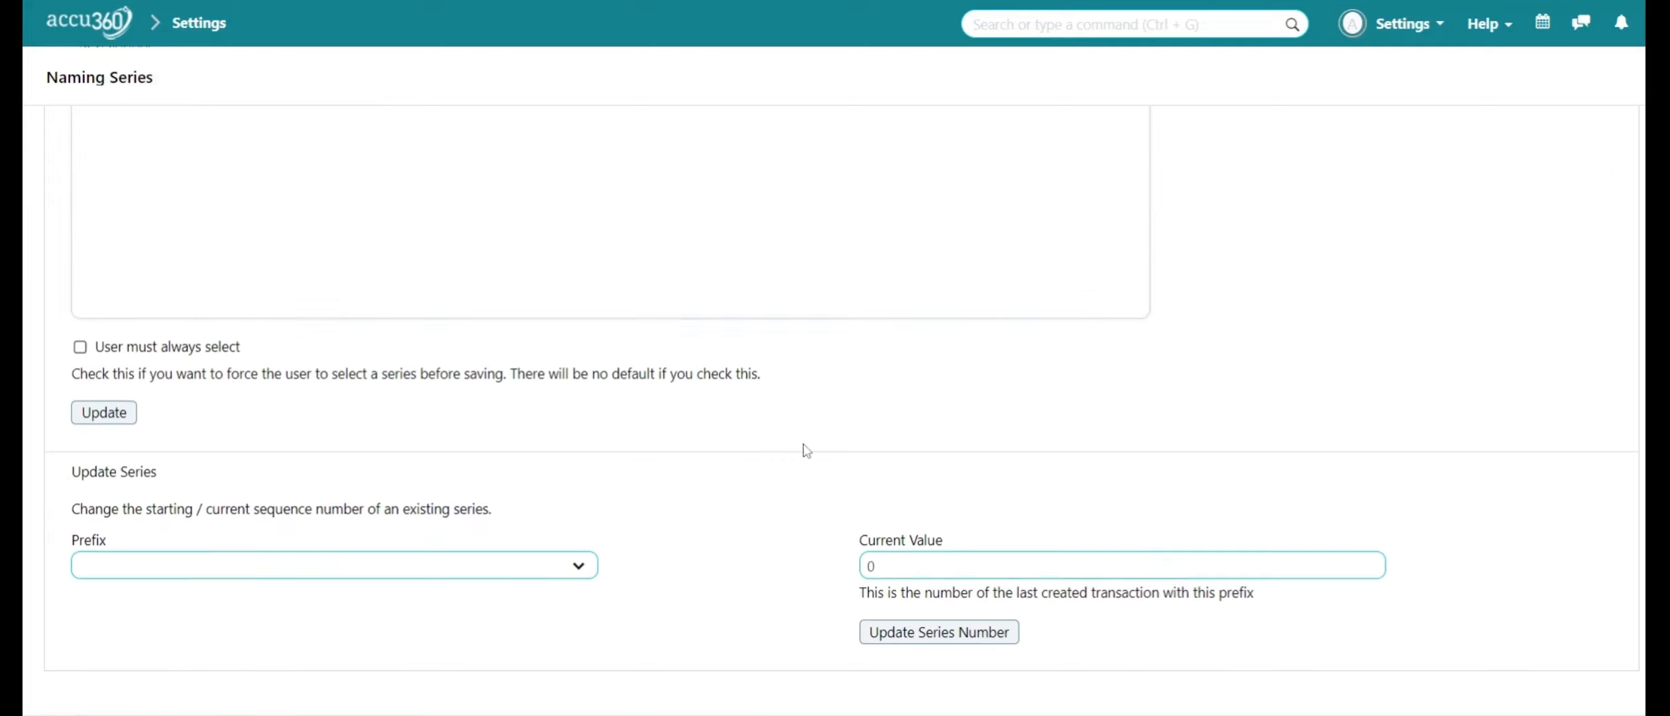
pyautogui.click(117, 396)
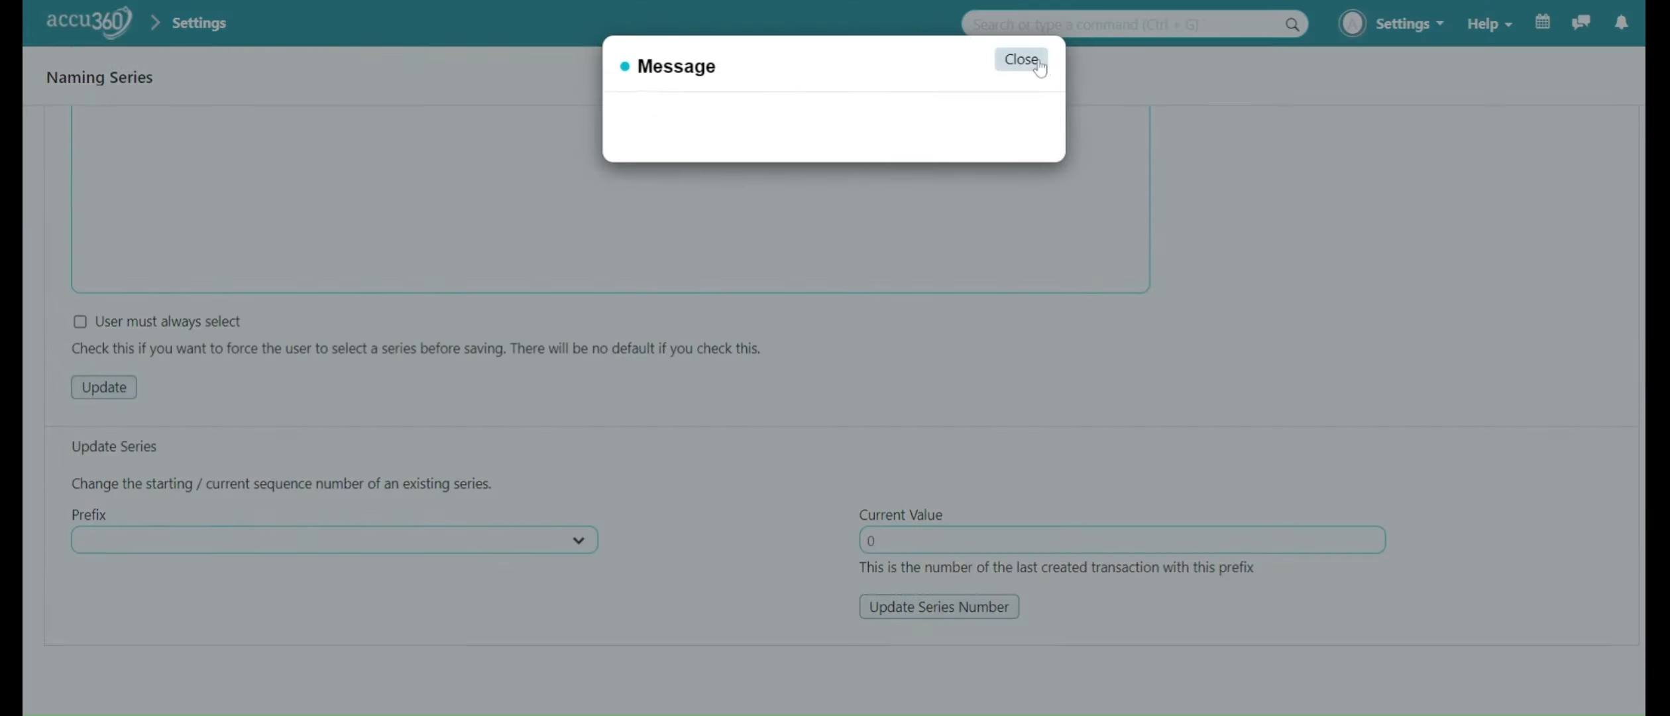
pyautogui.click(1024, 58)
pyautogui.scroll(5, 1163, 161)
pyautogui.click(1399, 27)
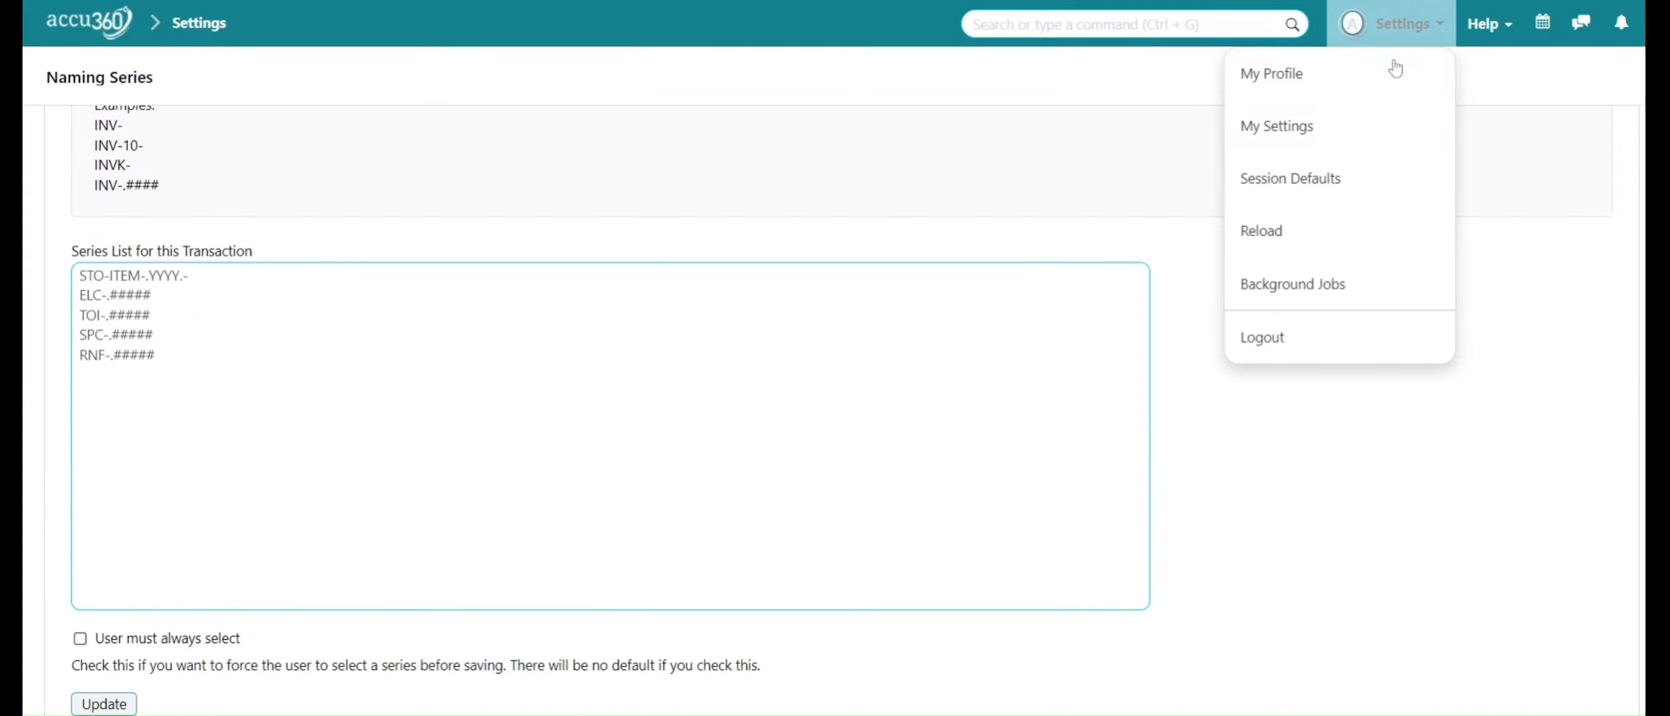
pyautogui.click(1326, 253)
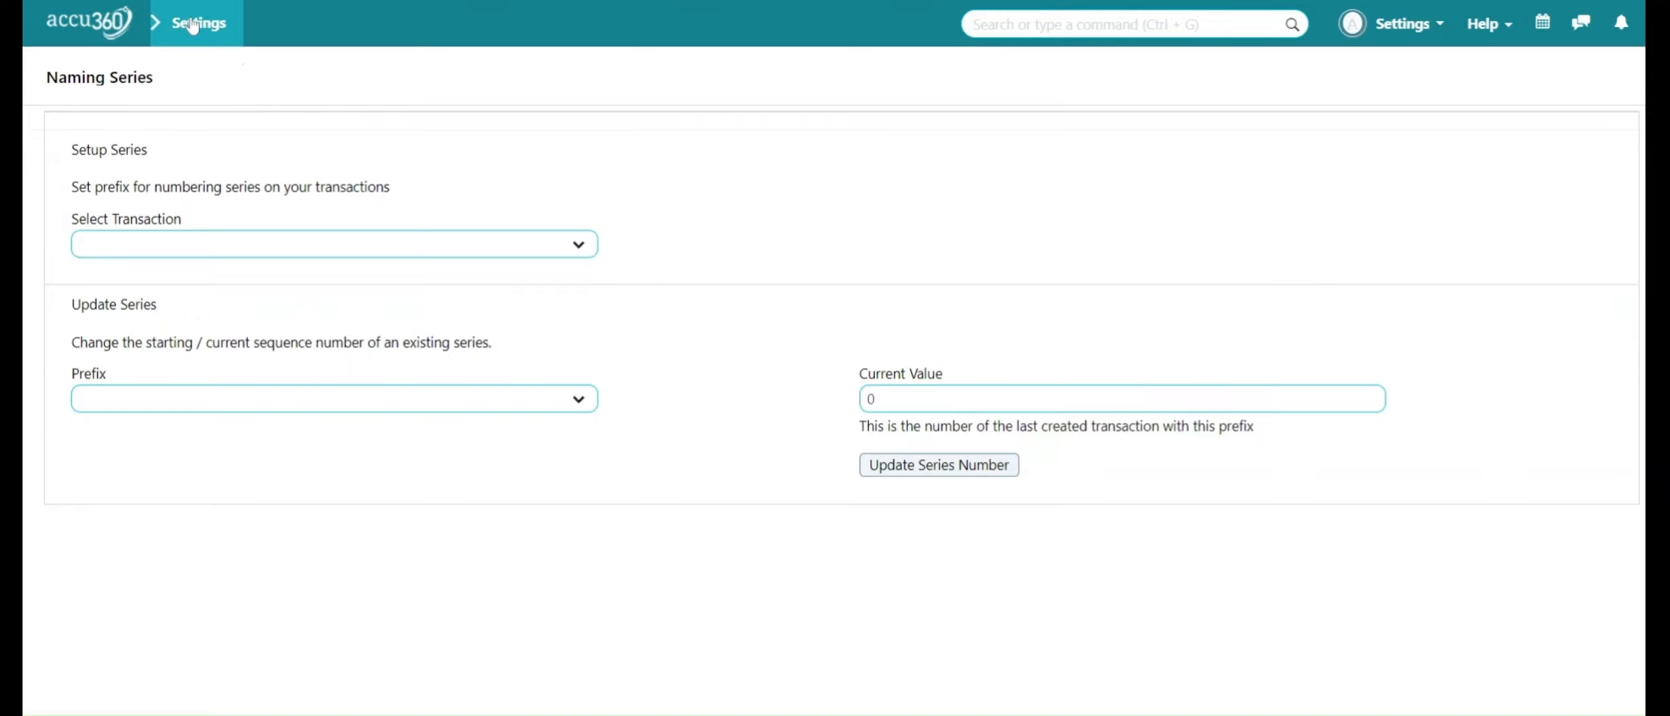
# - Return to the home page, search for "item grou" and open the Item Group Tree
pyautogui.click(139, 45)
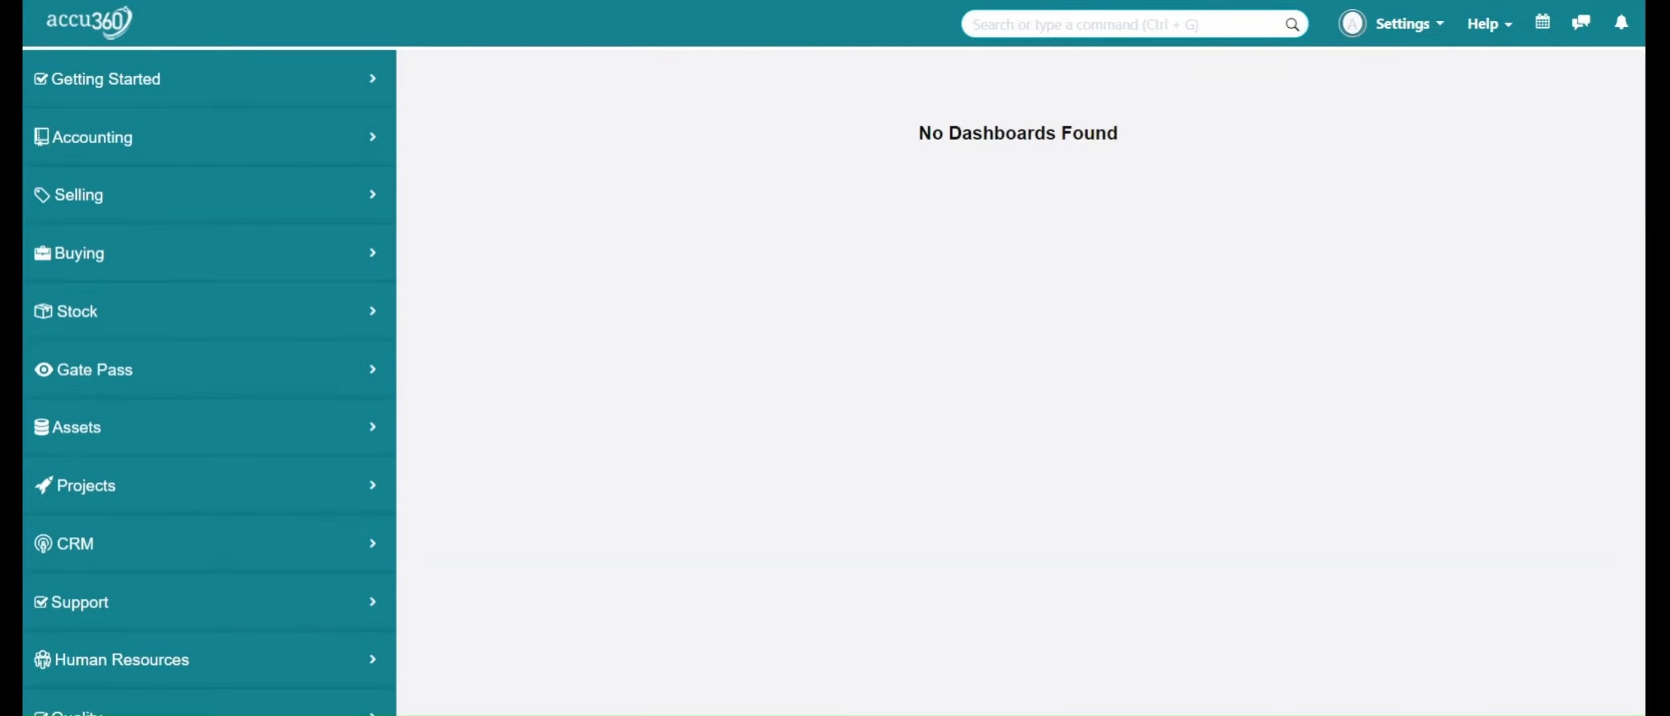
pyautogui.hotkey('ctrl', 'g')
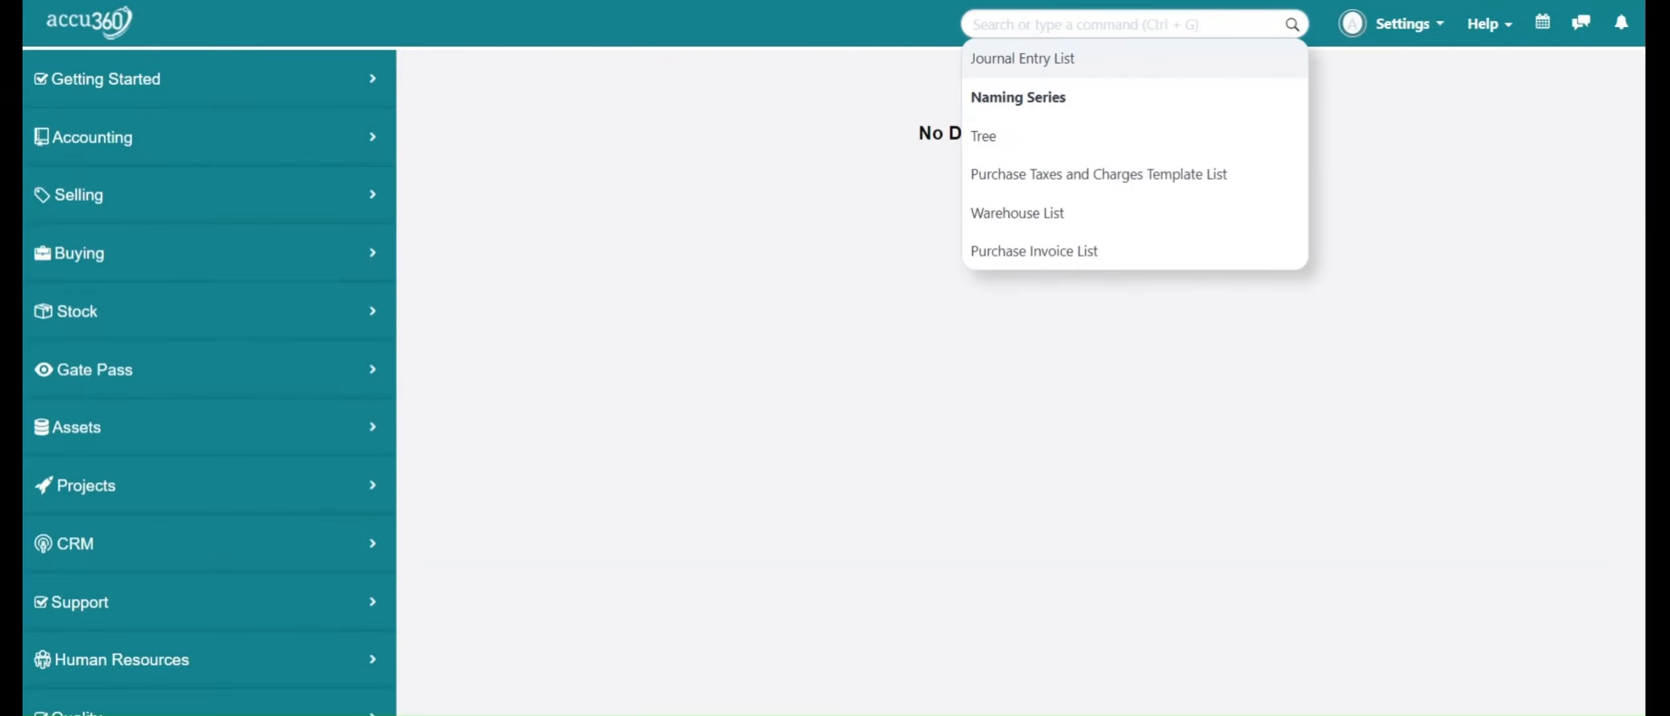
pyautogui.write('ite')
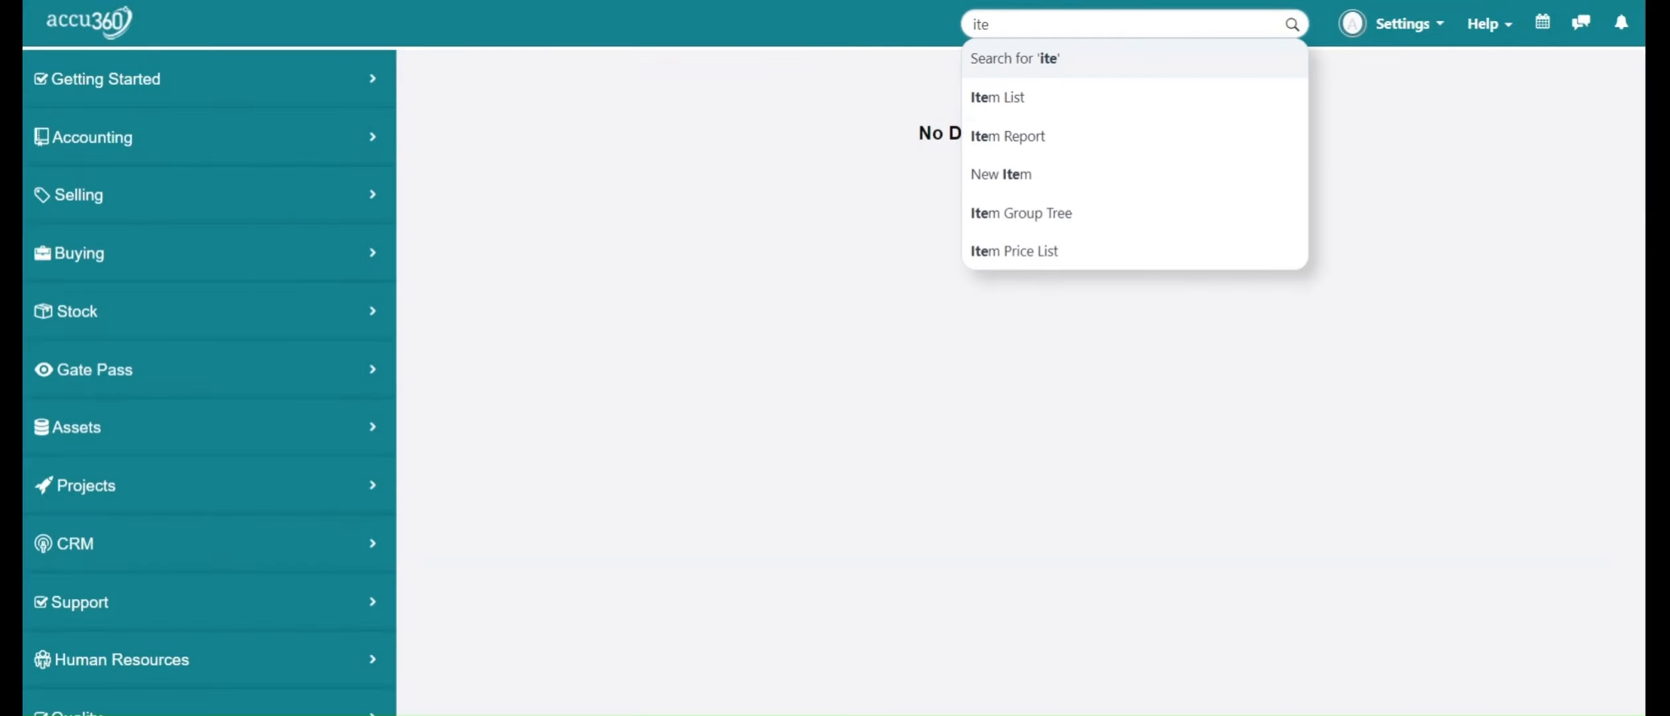
pyautogui.write('m')
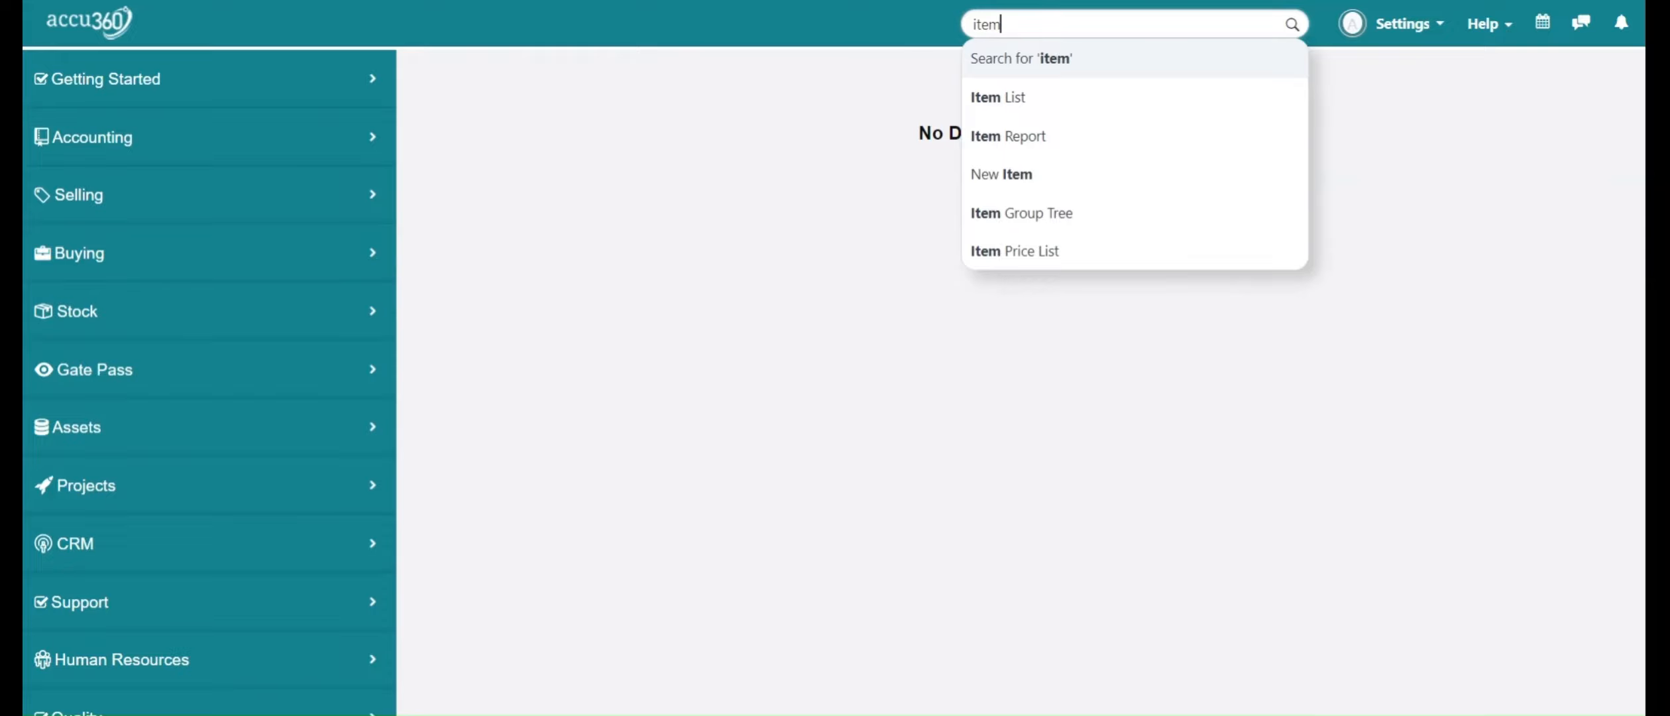
pyautogui.write(' grou')
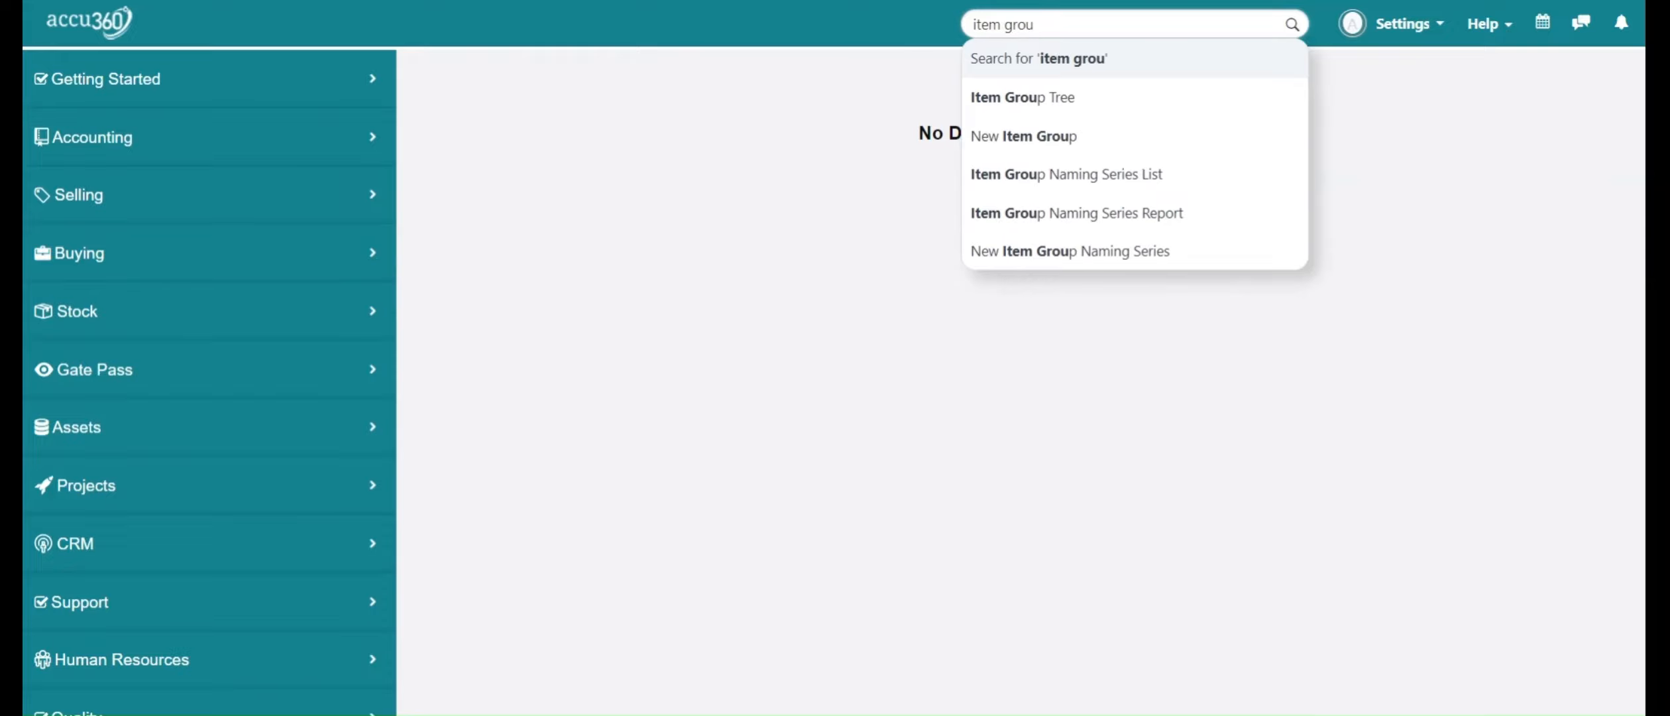
pyautogui.click(1063, 97)
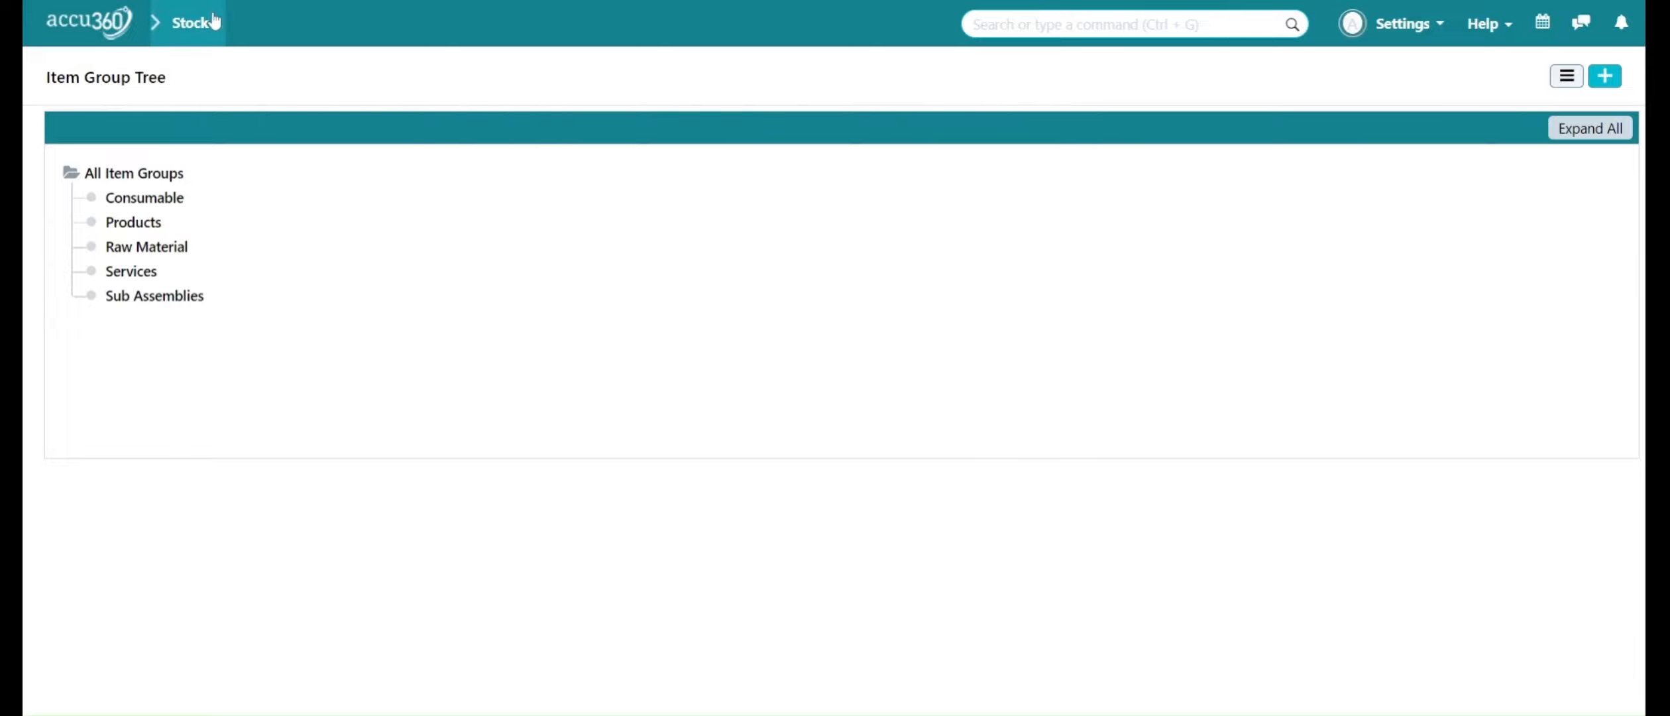
# - Go back to the home page and open the Item Group list from Items and Pricing in the Stock module
pyautogui.click(109, 22)
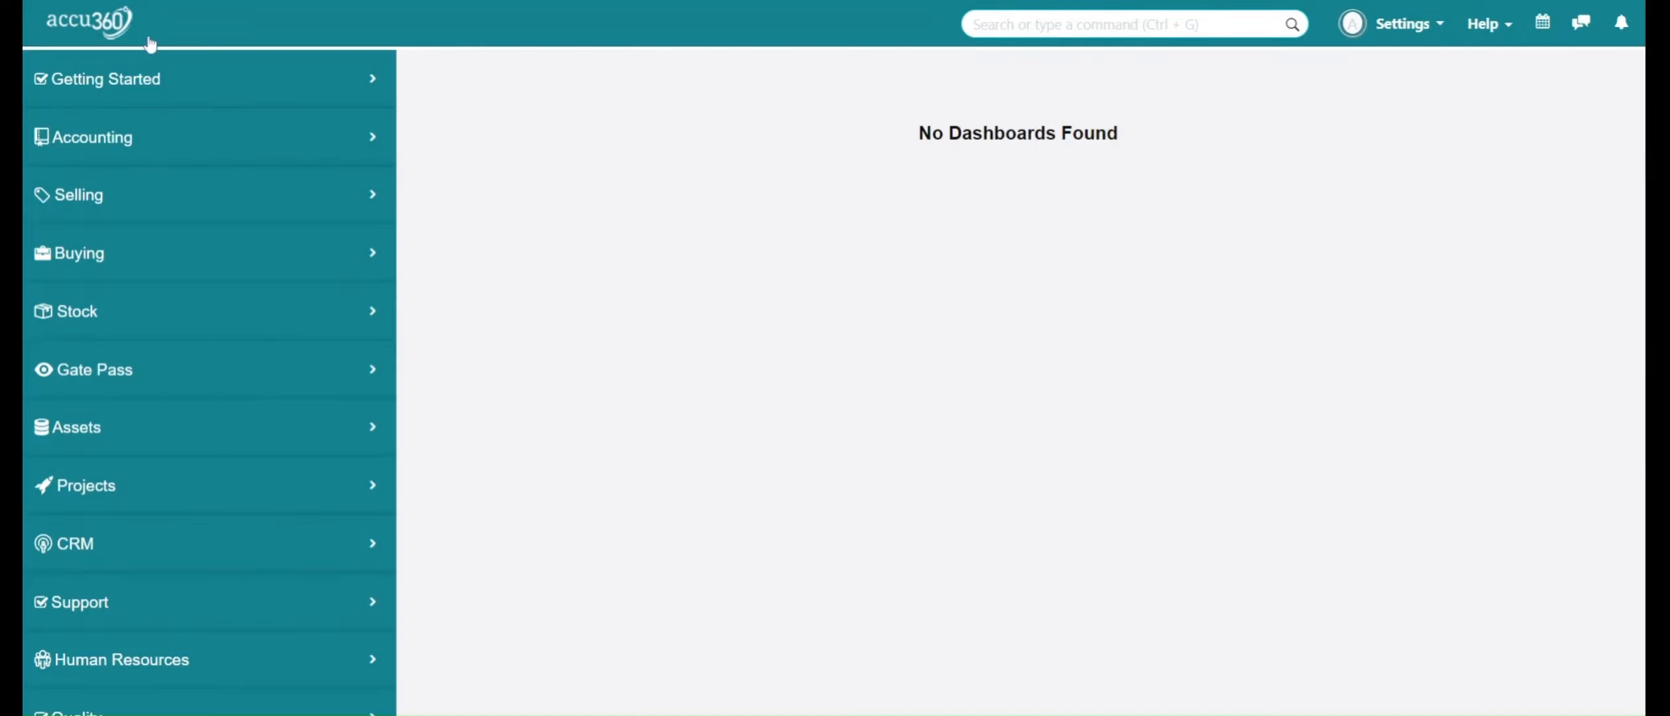
pyautogui.click(293, 301)
pyautogui.scroll(-3, 294, 313)
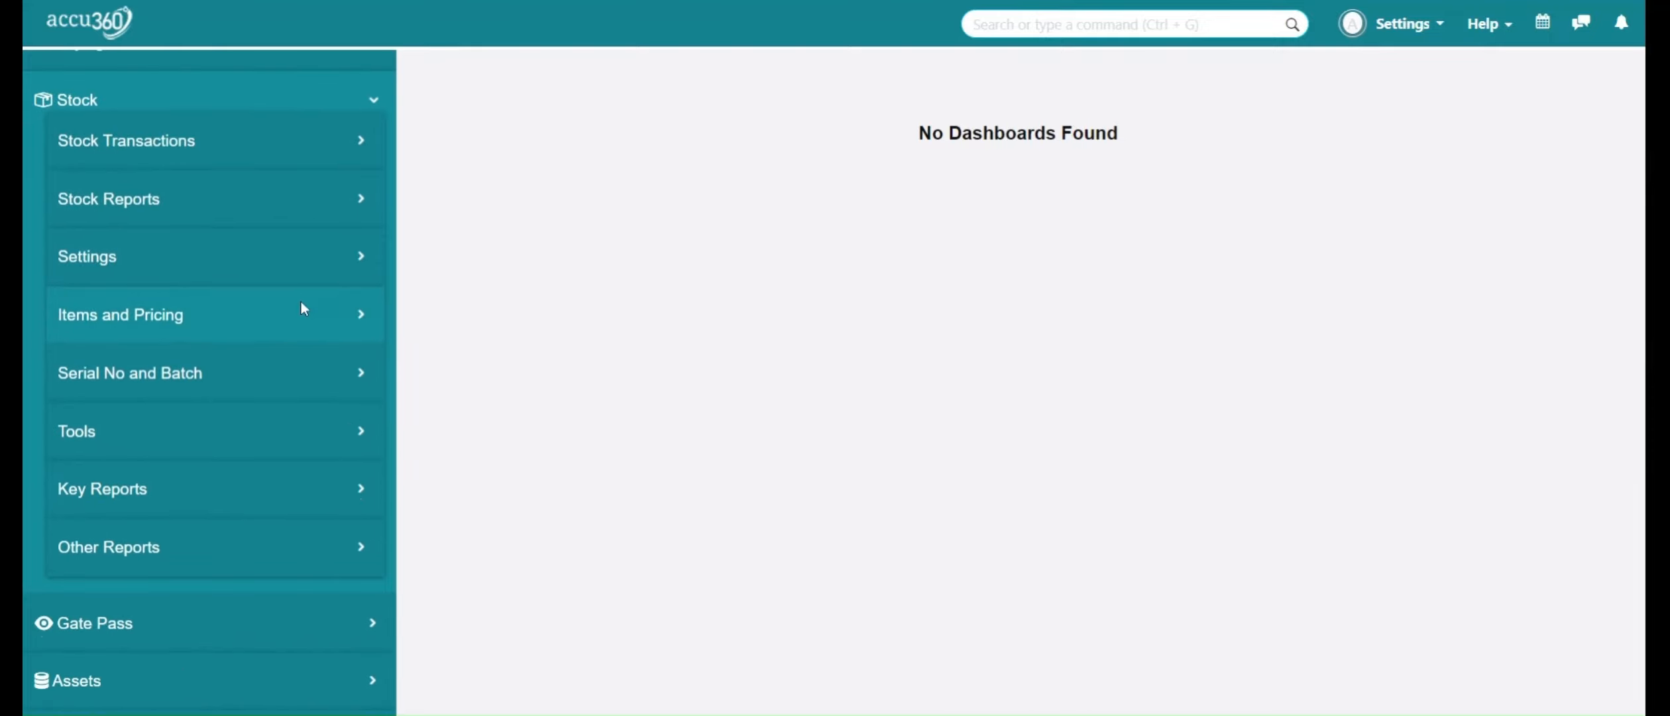
pyautogui.click(307, 315)
pyautogui.scroll(-2, 311, 315)
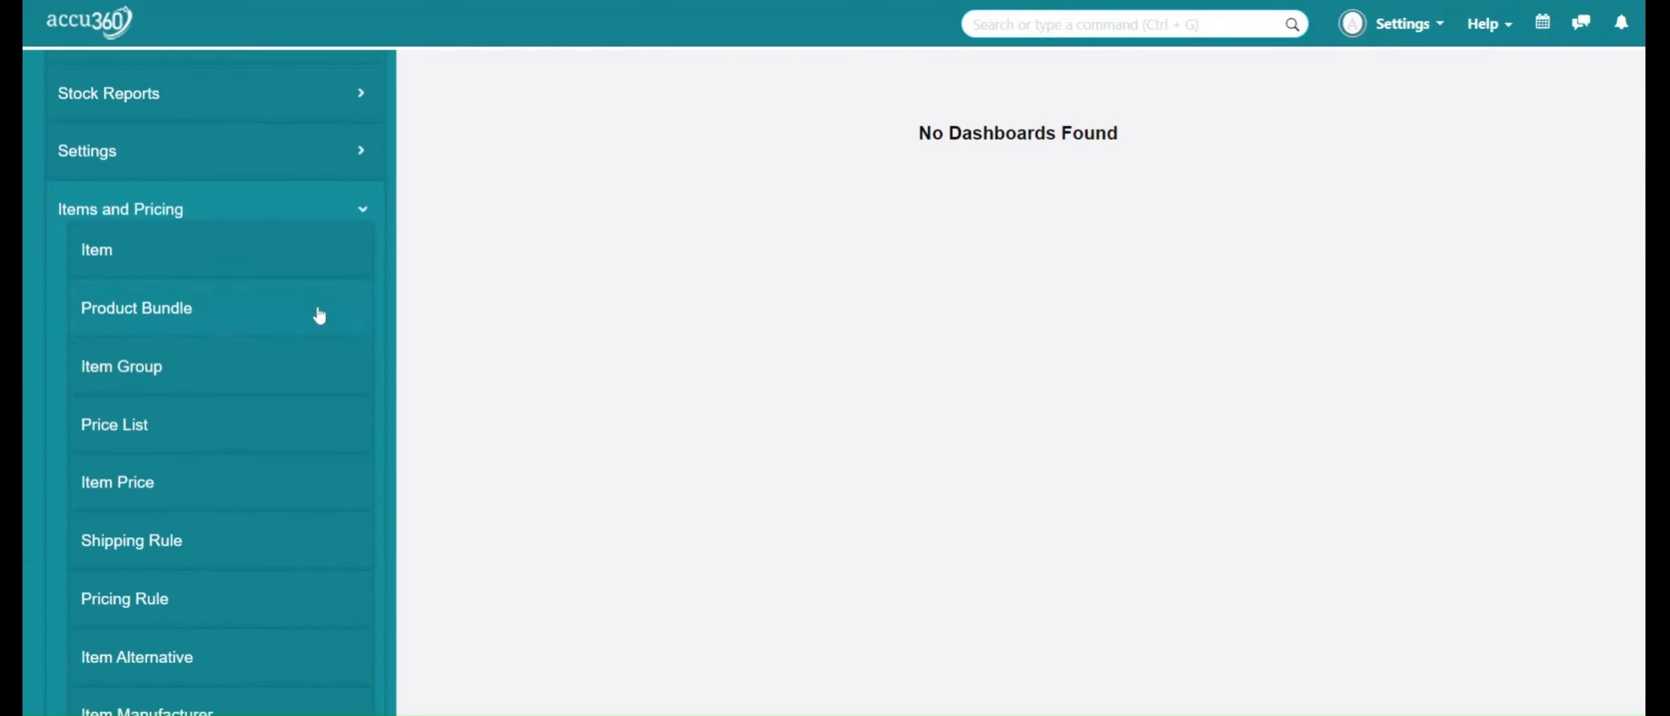
pyautogui.click(151, 366)
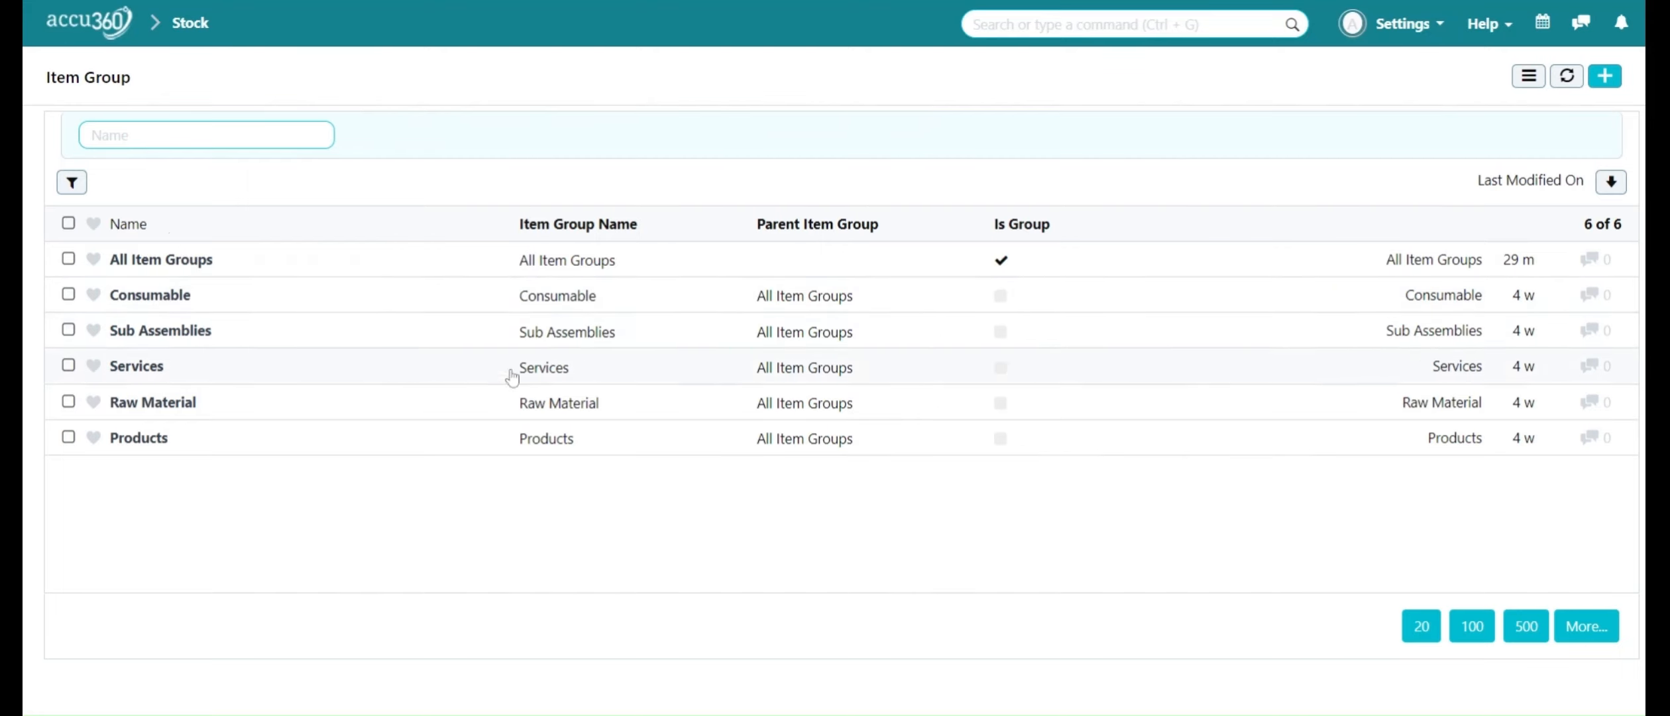
# - Open the Consumable item group record and switch from it to the Item Group Tree
pyautogui.click(185, 299)
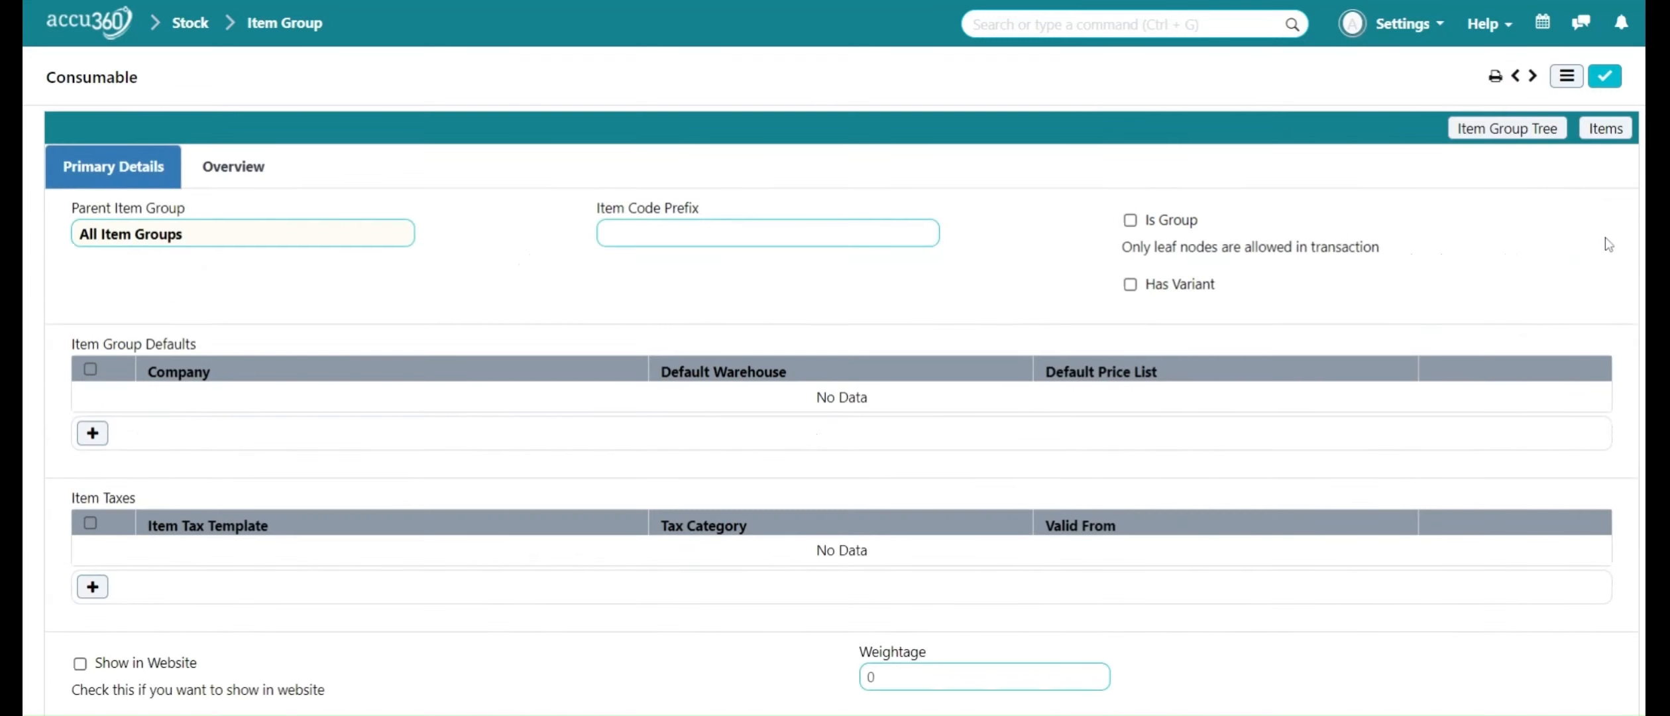
pyautogui.click(1522, 137)
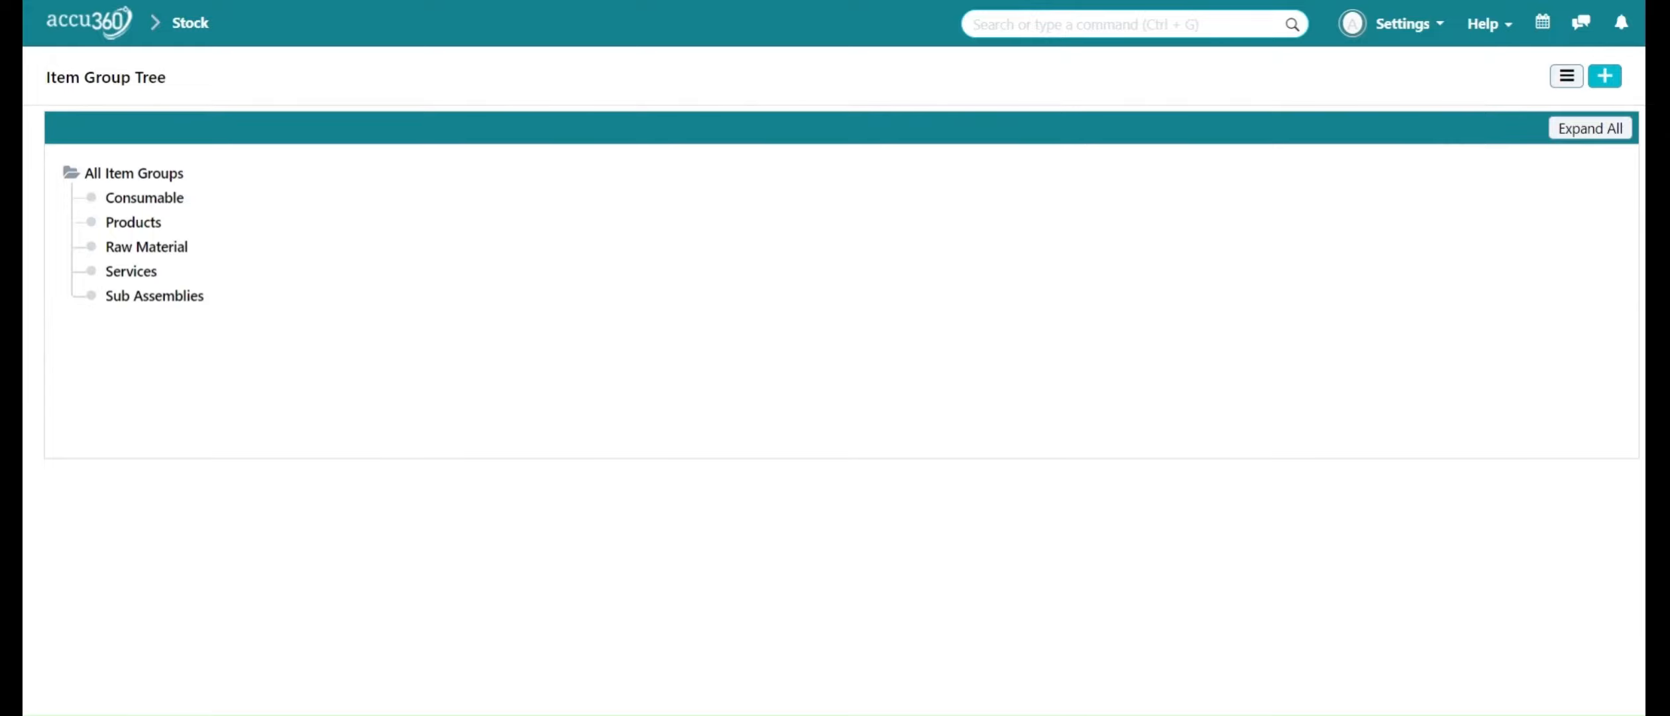
pyautogui.click(1087, 25)
pyautogui.click(1005, 543)
# - Create a child item group named Electronics under All Item Groups, without making it a group node
pyautogui.click(139, 177)
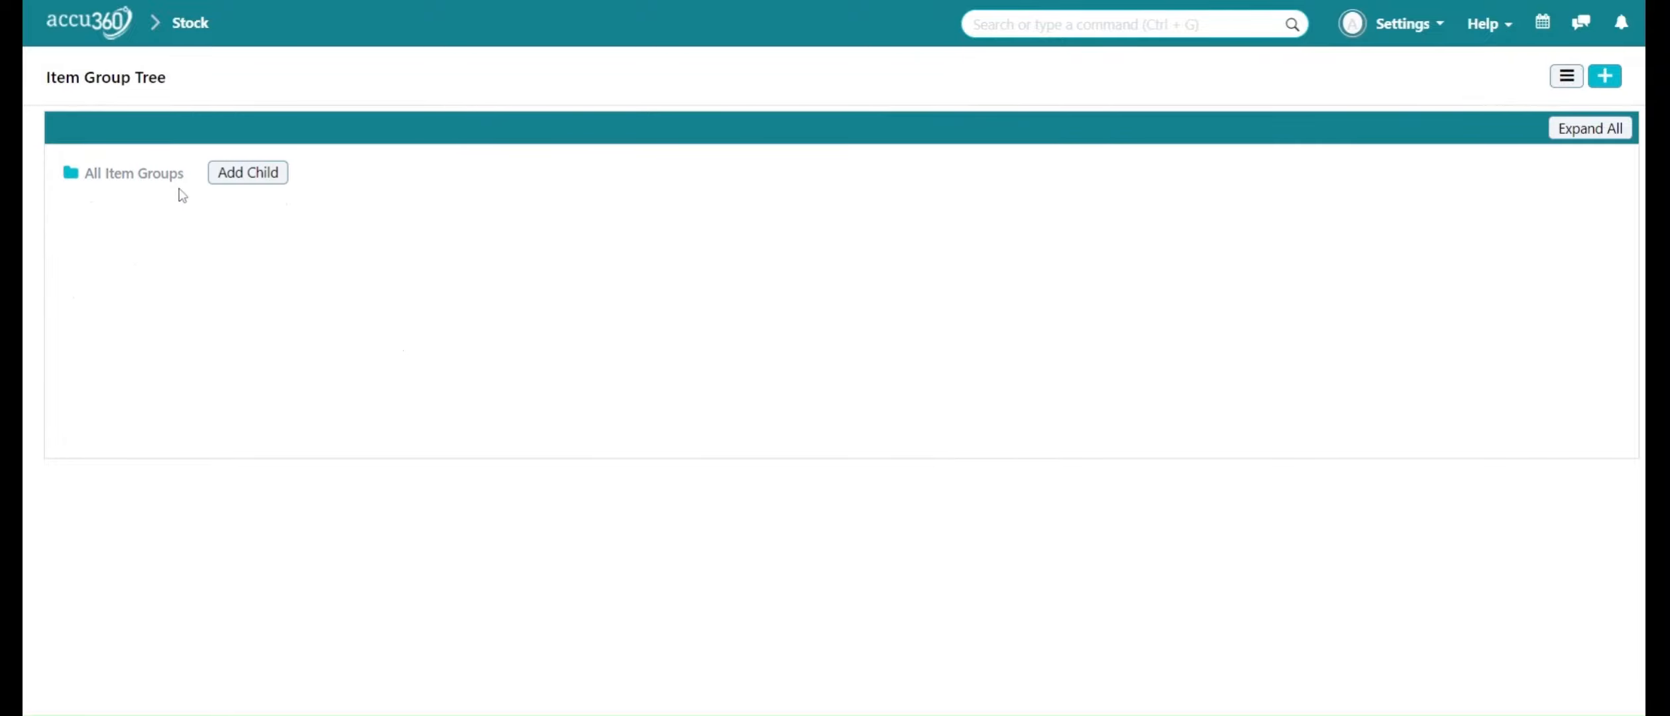
pyautogui.click(259, 175)
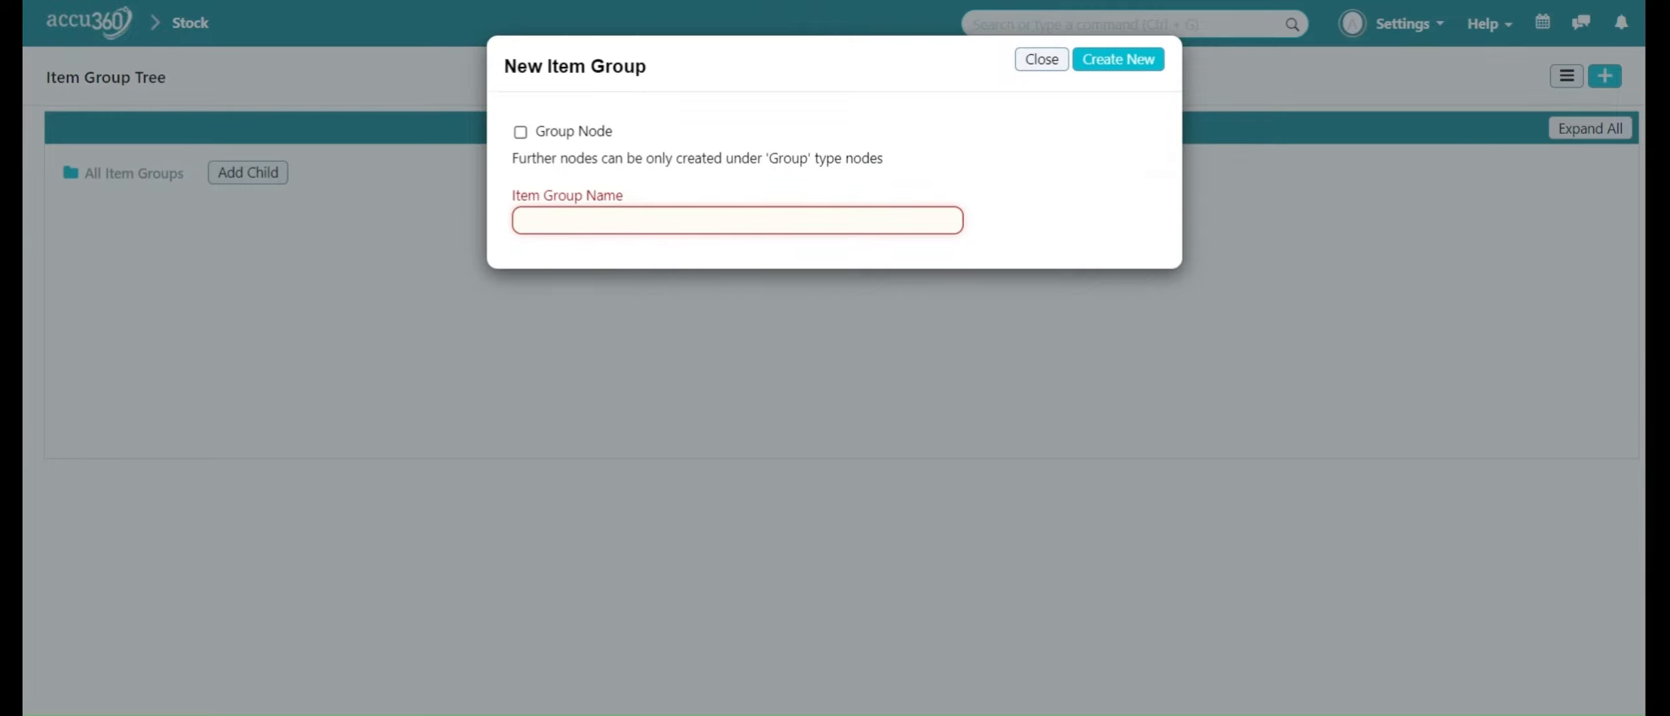
pyautogui.write('El')
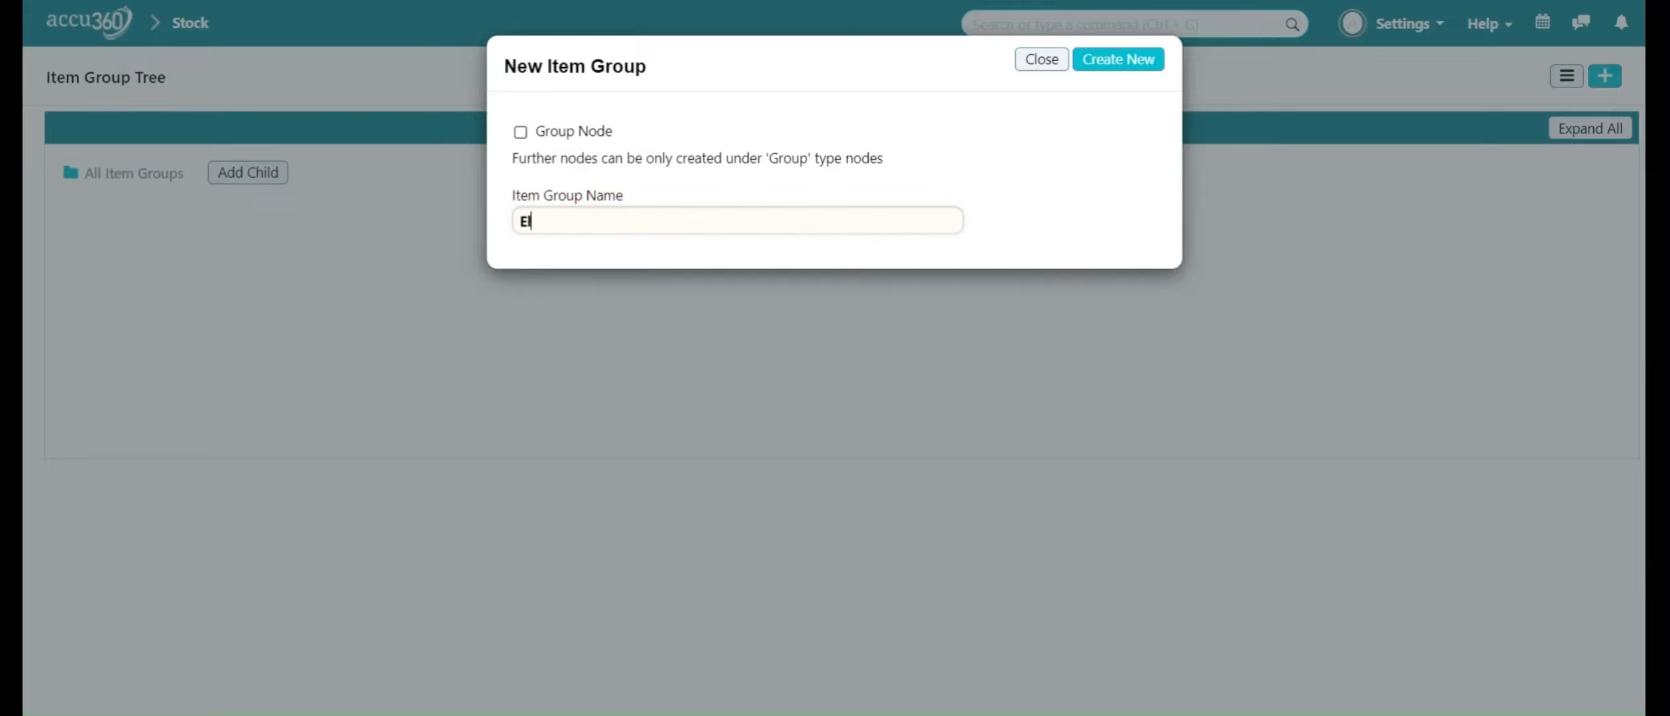
pyautogui.write('ectronics')
pyautogui.click(1127, 61)
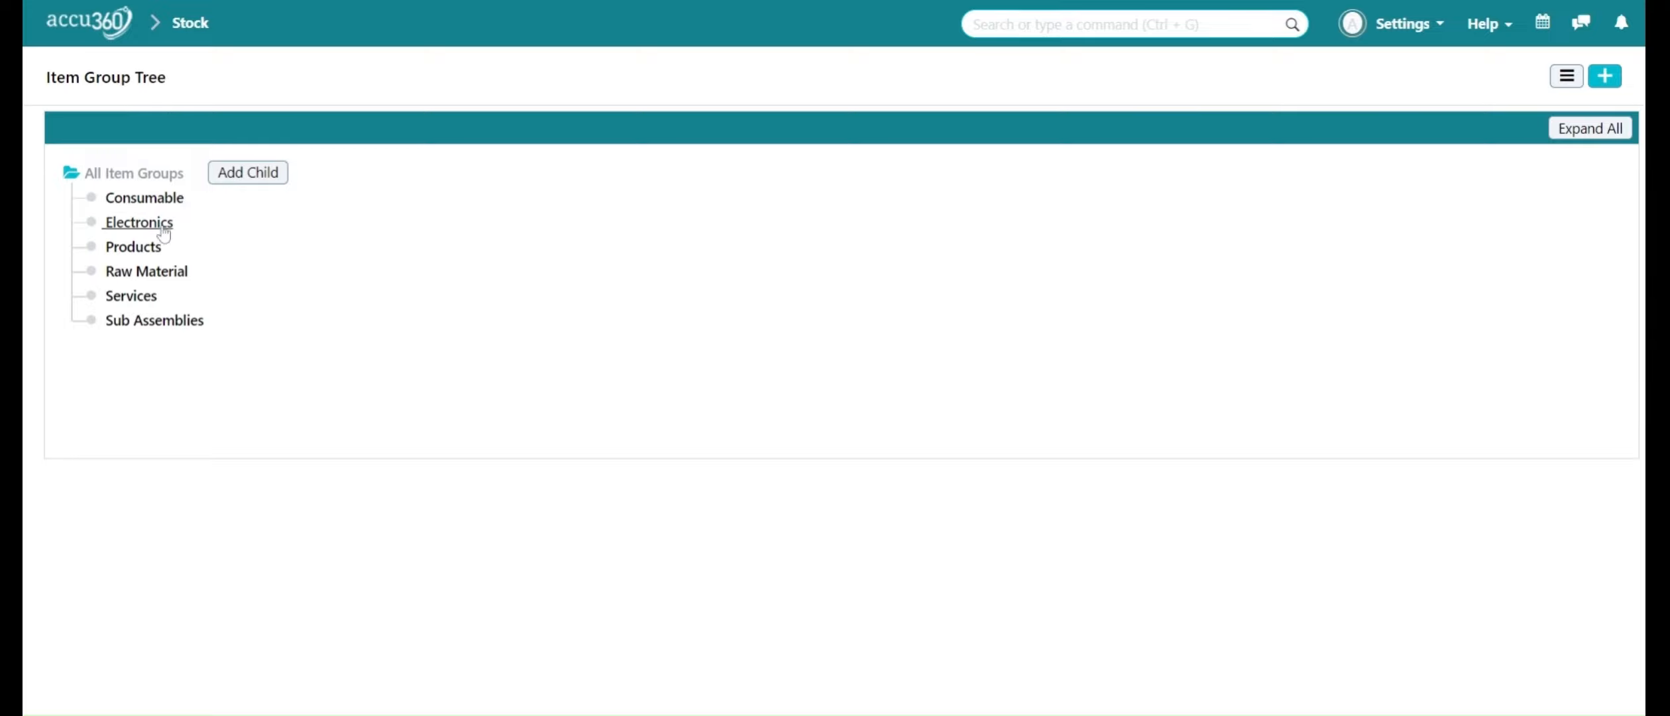
# - Create two more child item groups under All Item Groups, named Toiletries and Spices
pyautogui.click(270, 174)
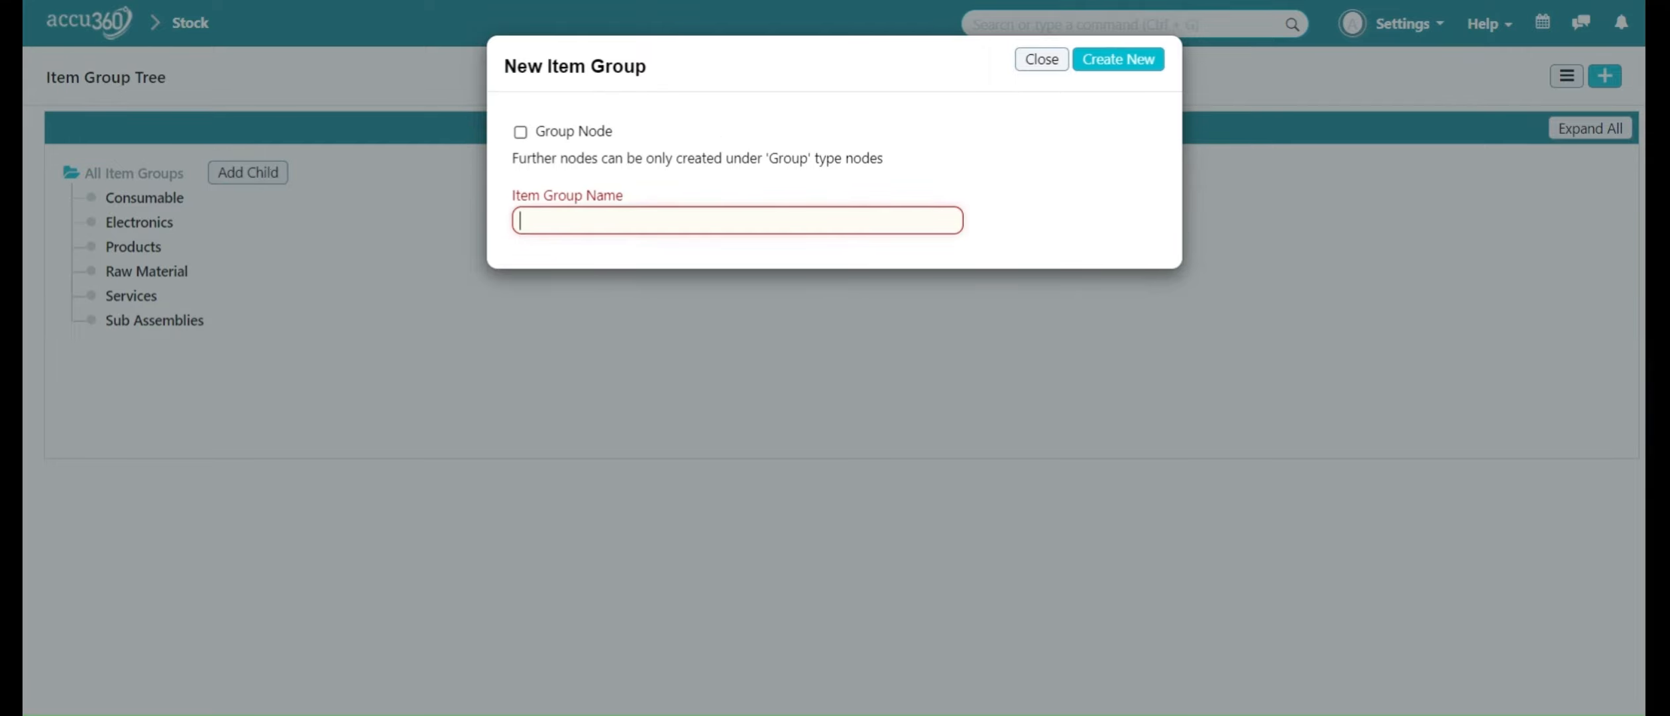
pyautogui.write('Toiletries')
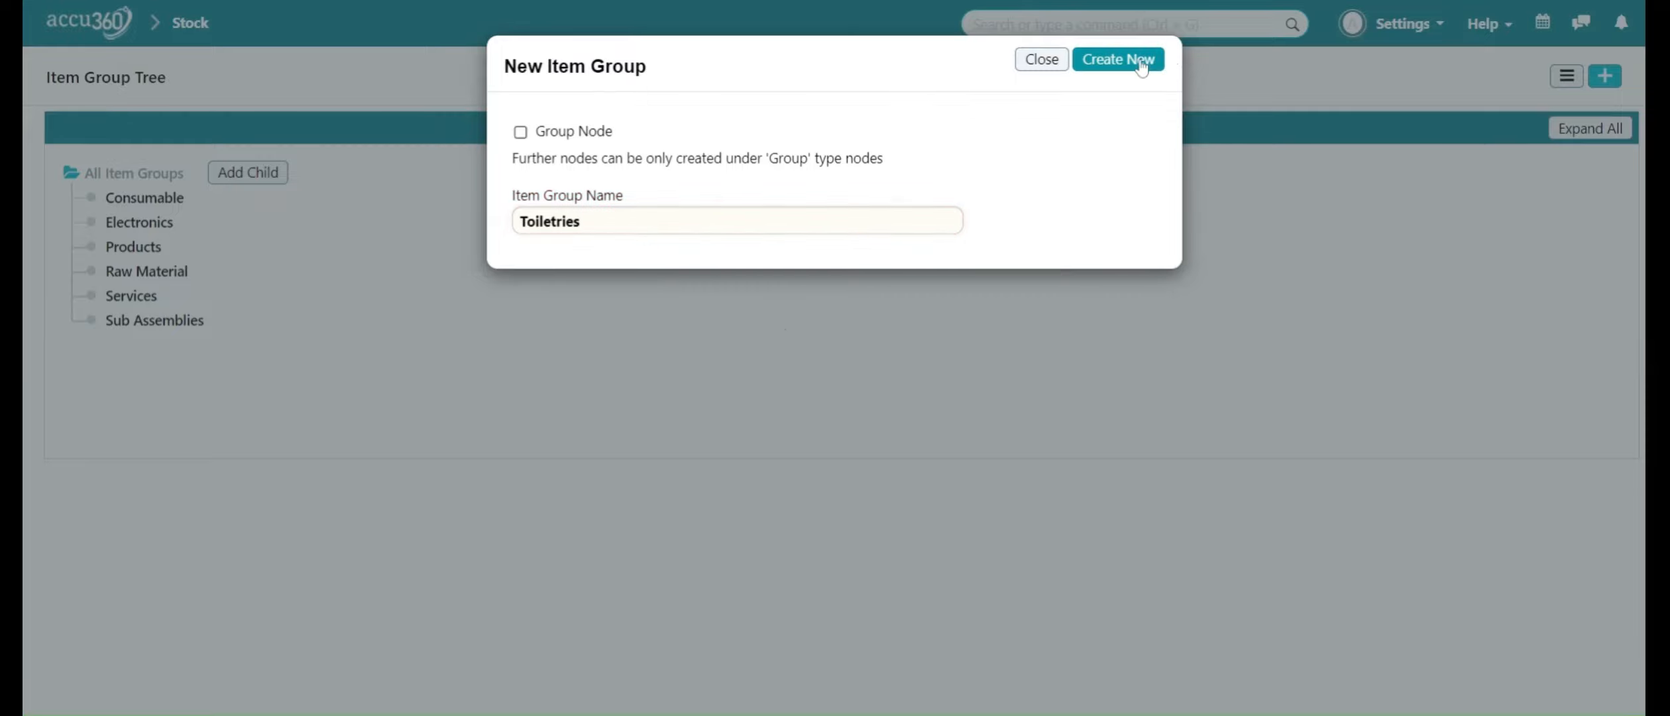
pyautogui.click(1134, 64)
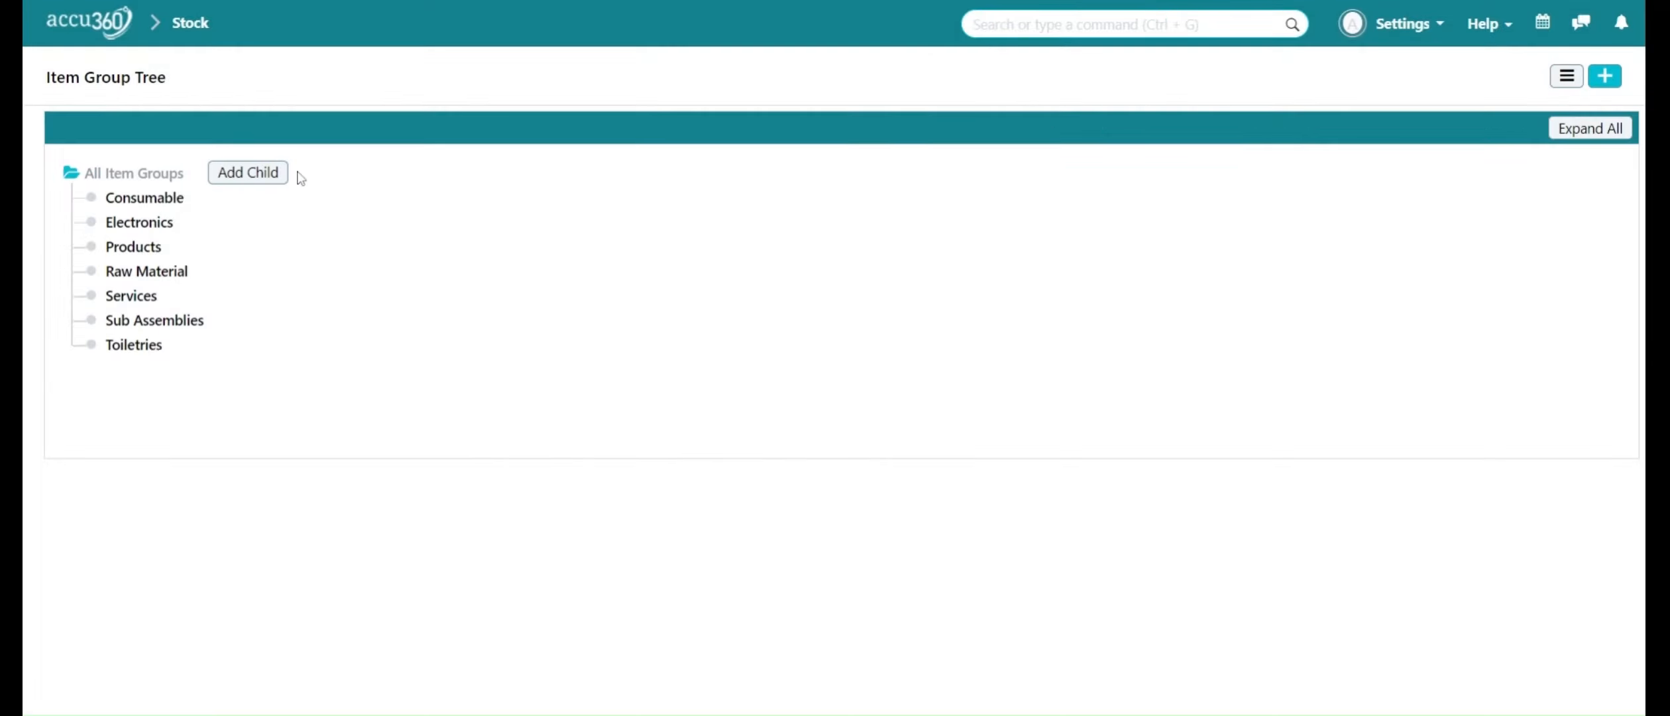
pyautogui.click(273, 172)
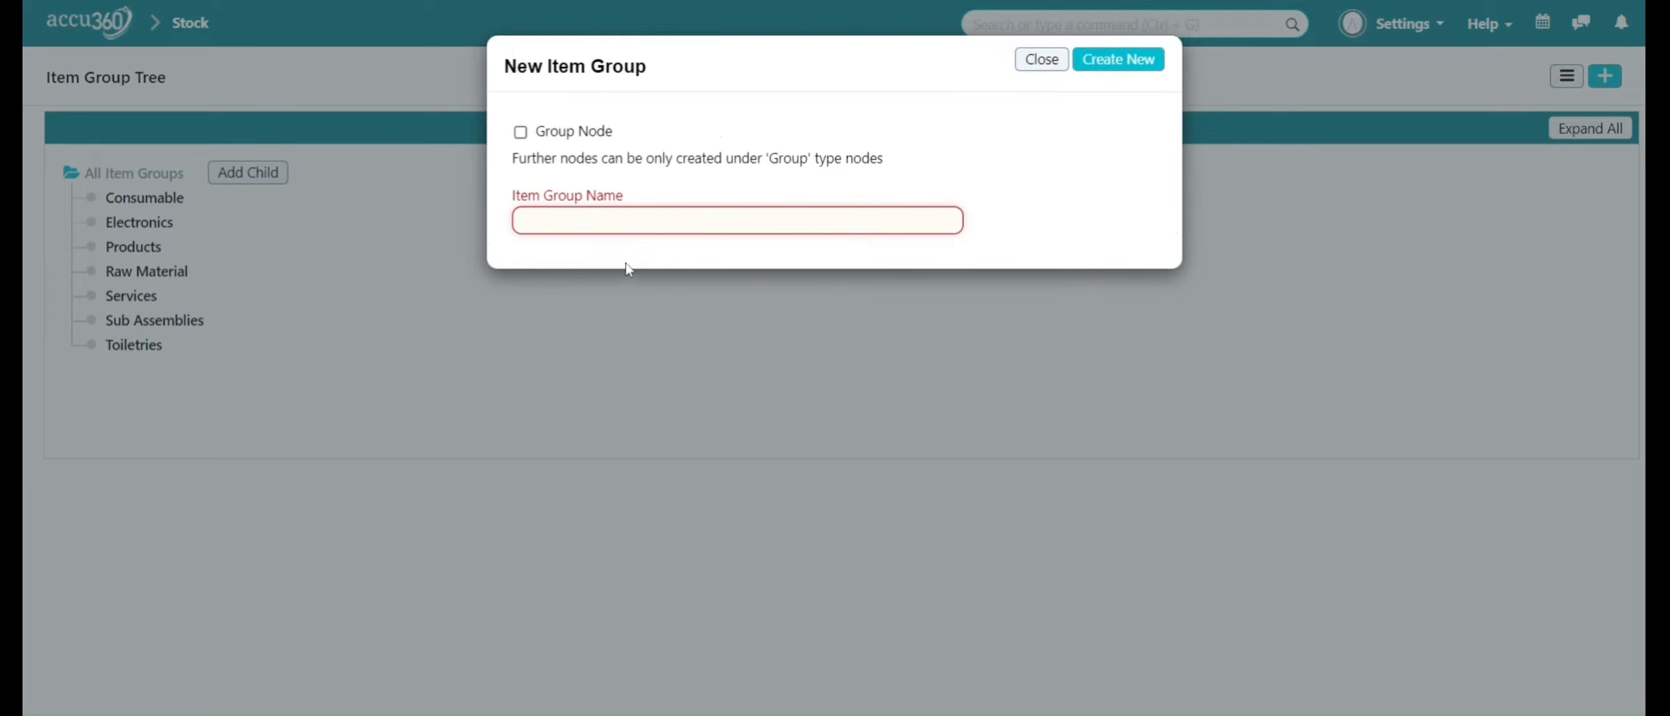
pyautogui.write('Spices')
pyautogui.click(1135, 59)
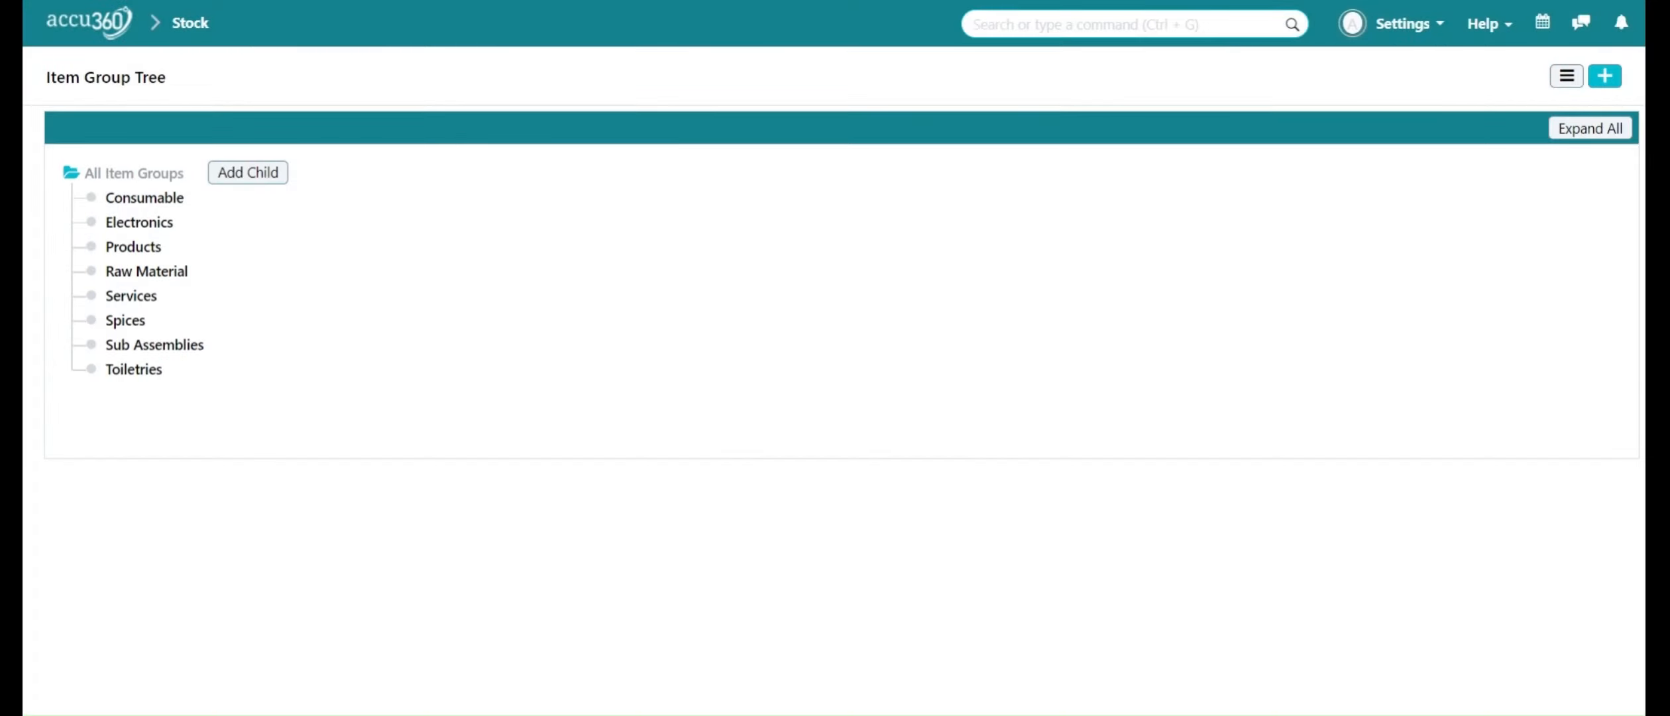
# - Create a child item group named Rice and Flour under All Item Groups and return to the home page
pyautogui.click(244, 171)
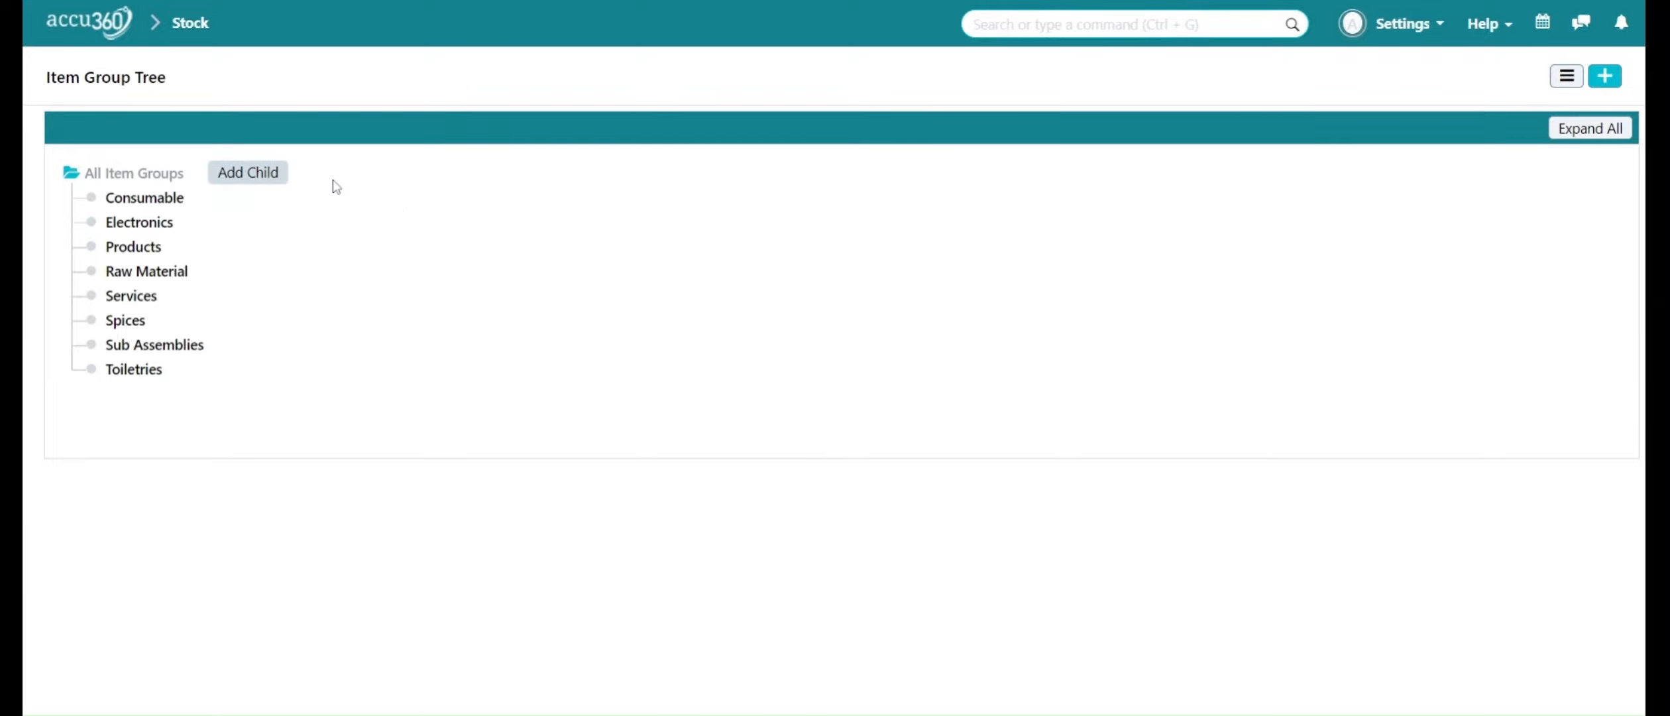
pyautogui.write('Rice and Flour')
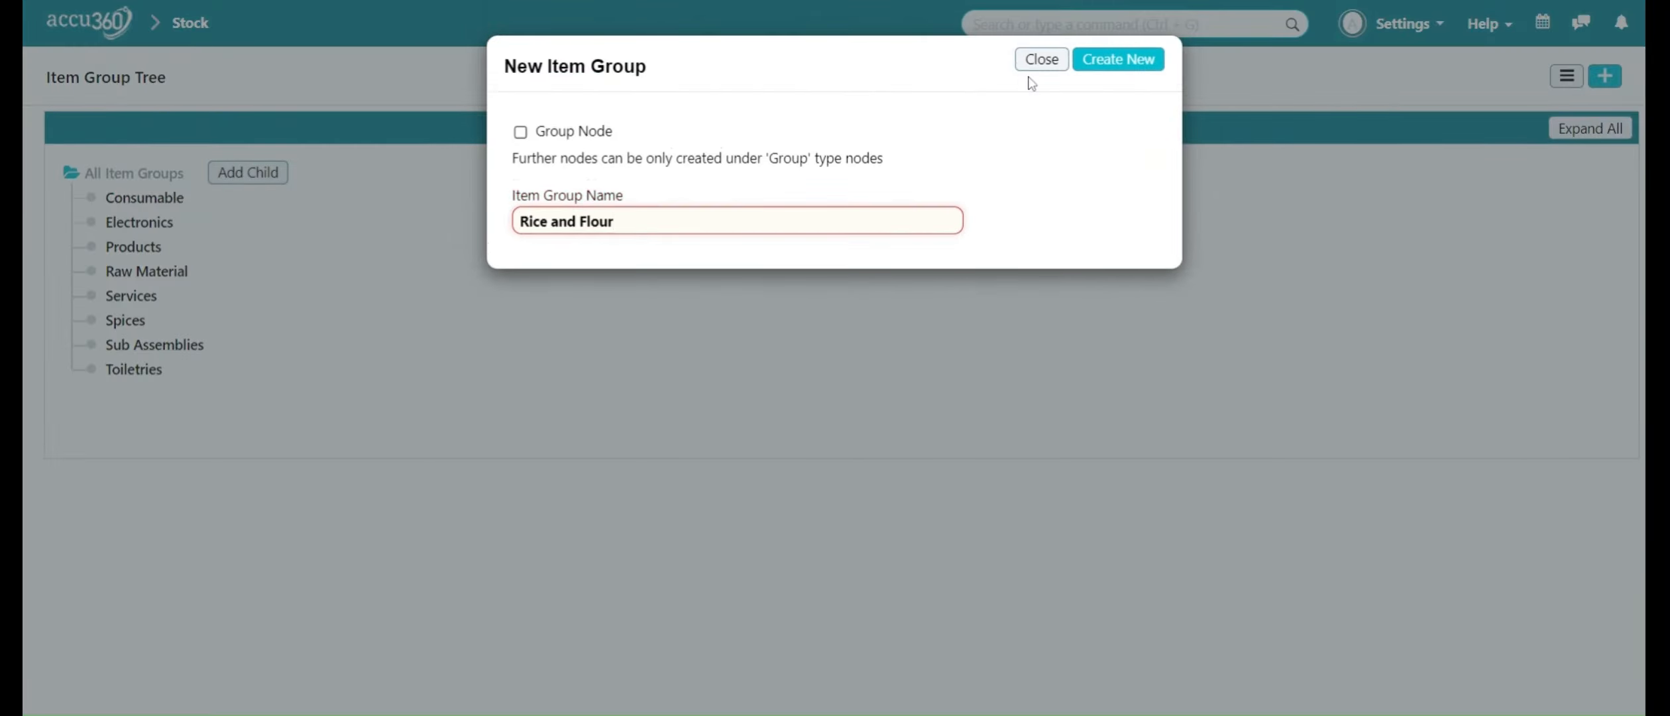
pyautogui.click(1107, 63)
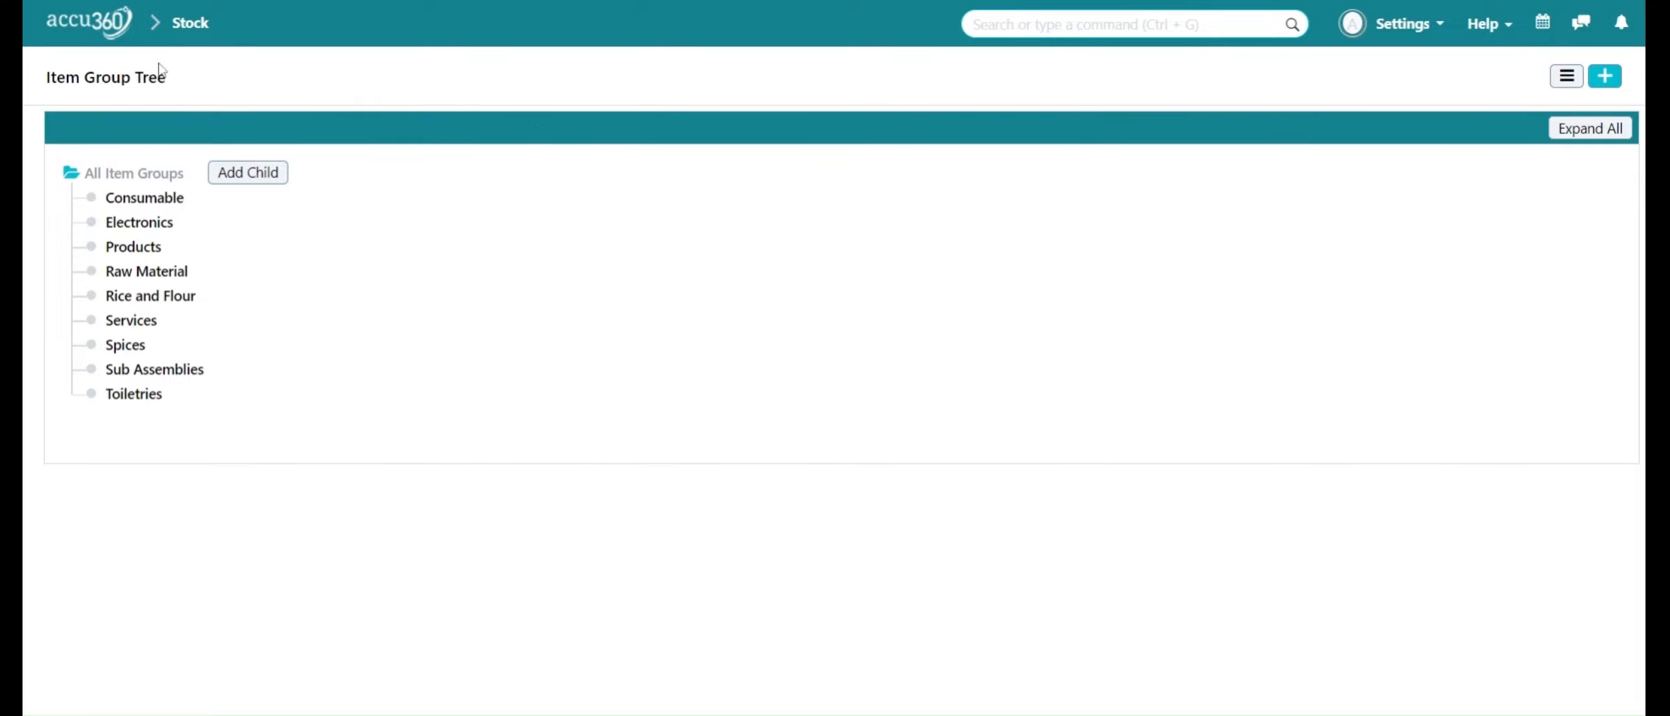
pyautogui.click(123, 30)
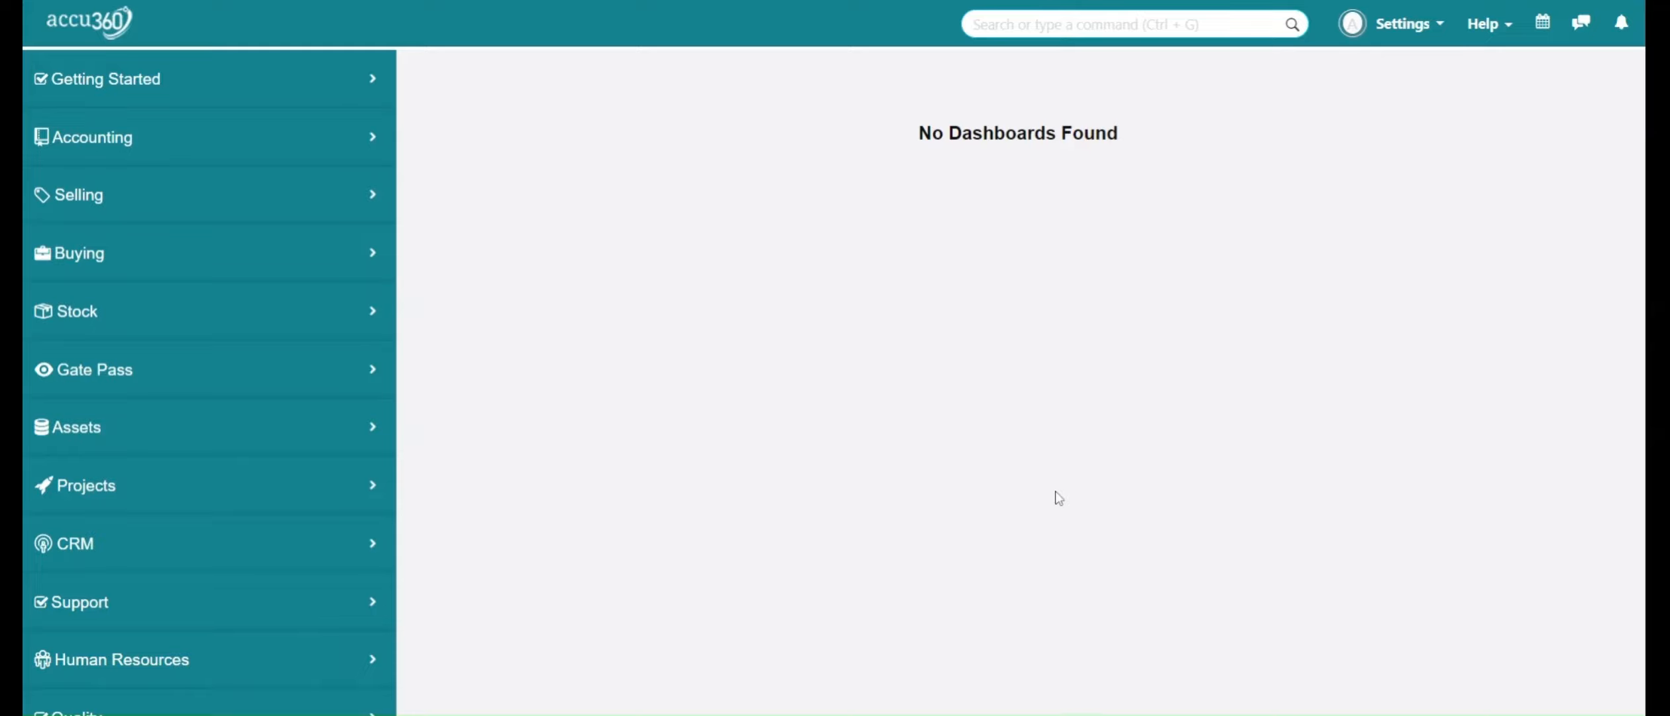
# - Open the Item list and clear its Services item group filter to list items from all groups
pyautogui.hotkey('ctrl', 'g')
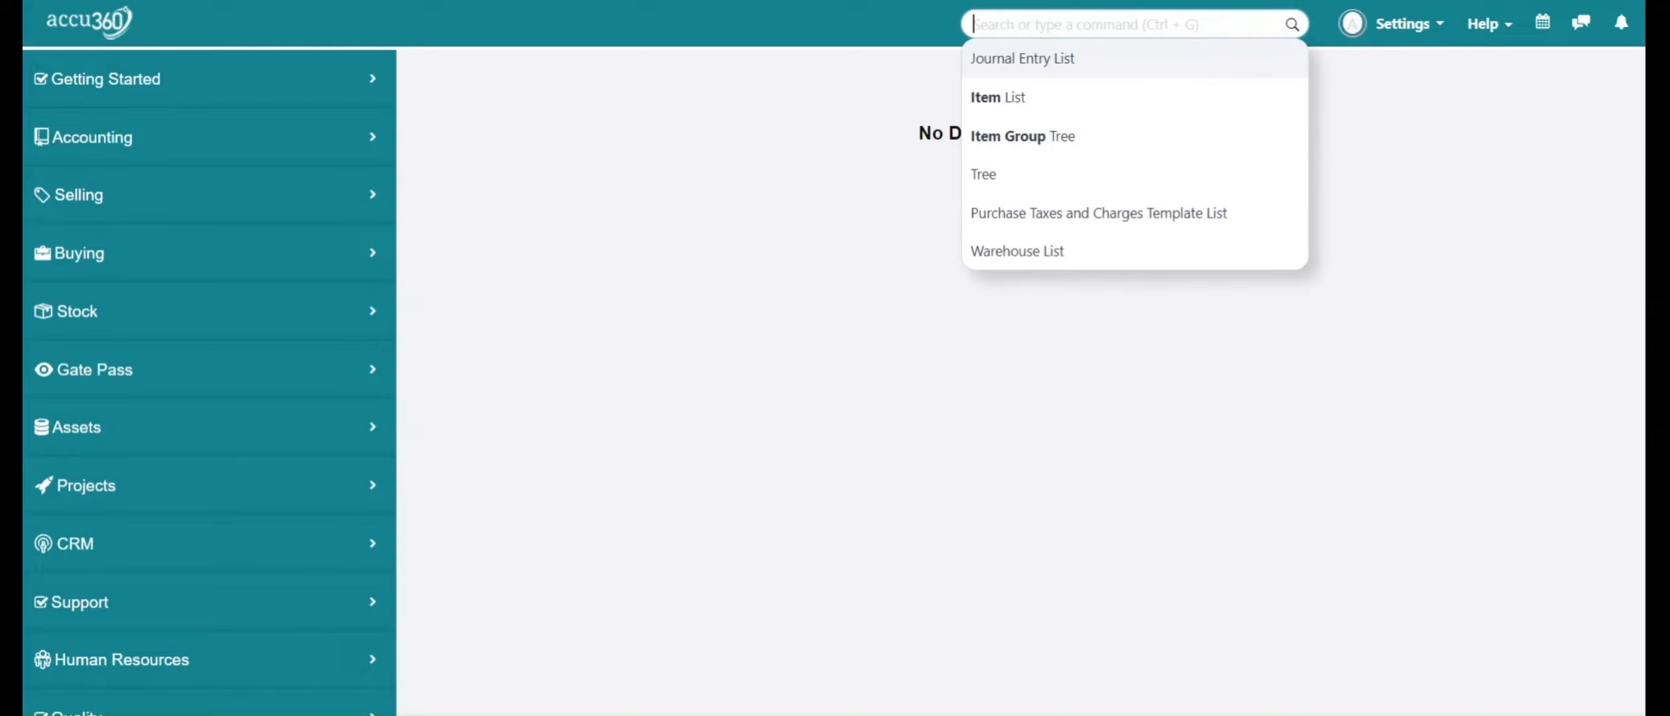
pyautogui.write('ite')
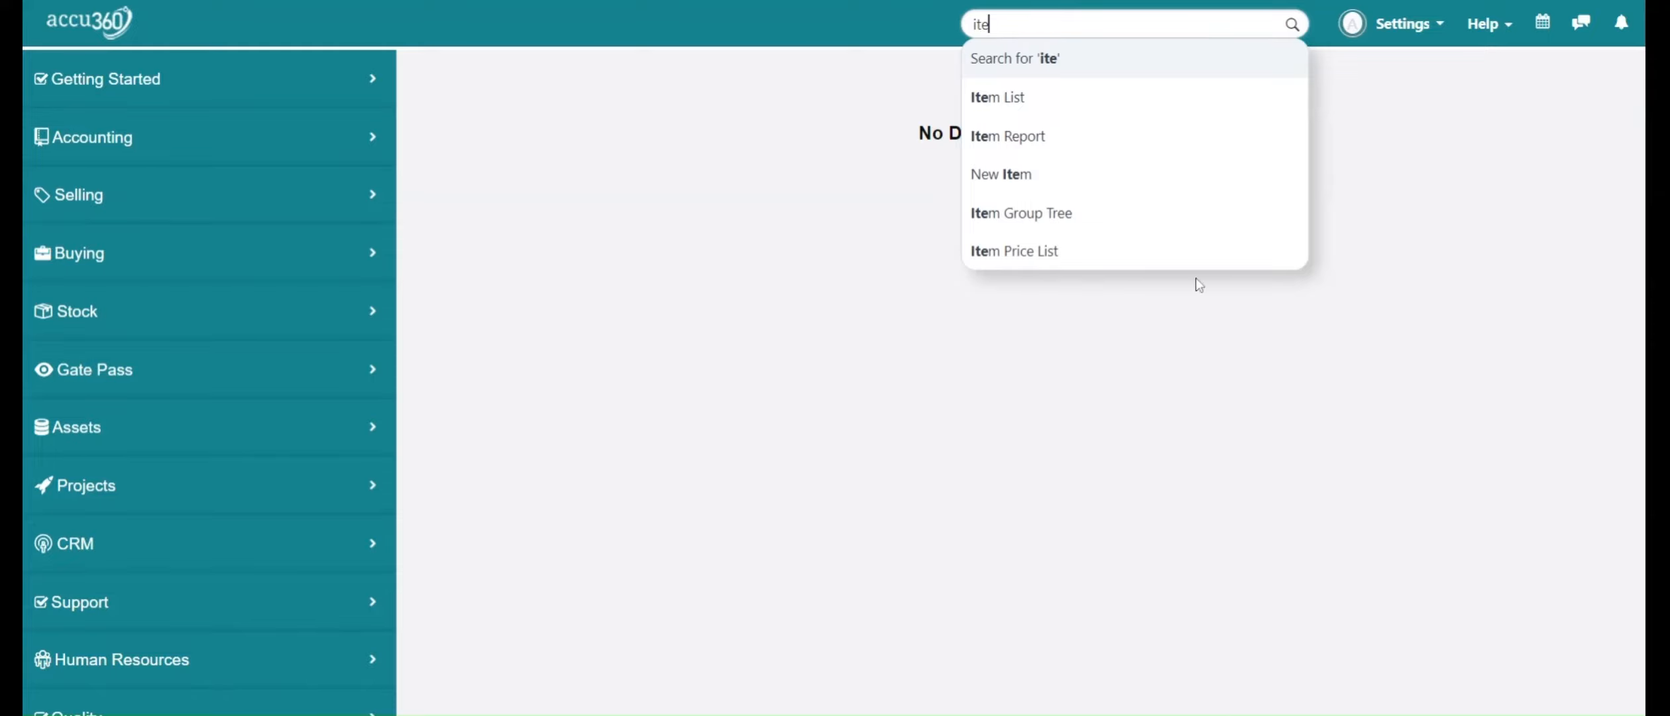
pyautogui.click(1068, 111)
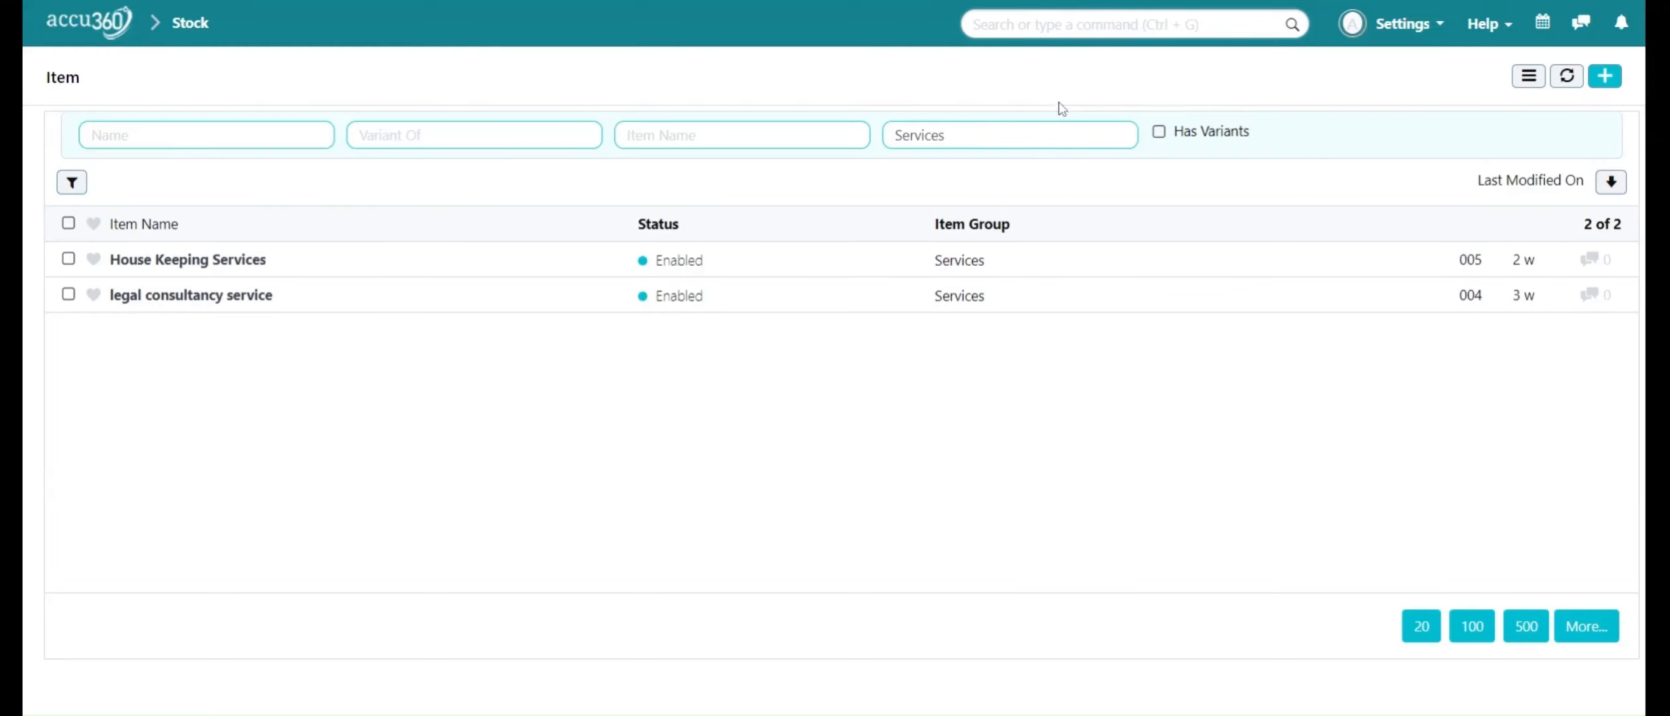
pyautogui.moveTo(979, 136); pyautogui.dragTo(680, 194)
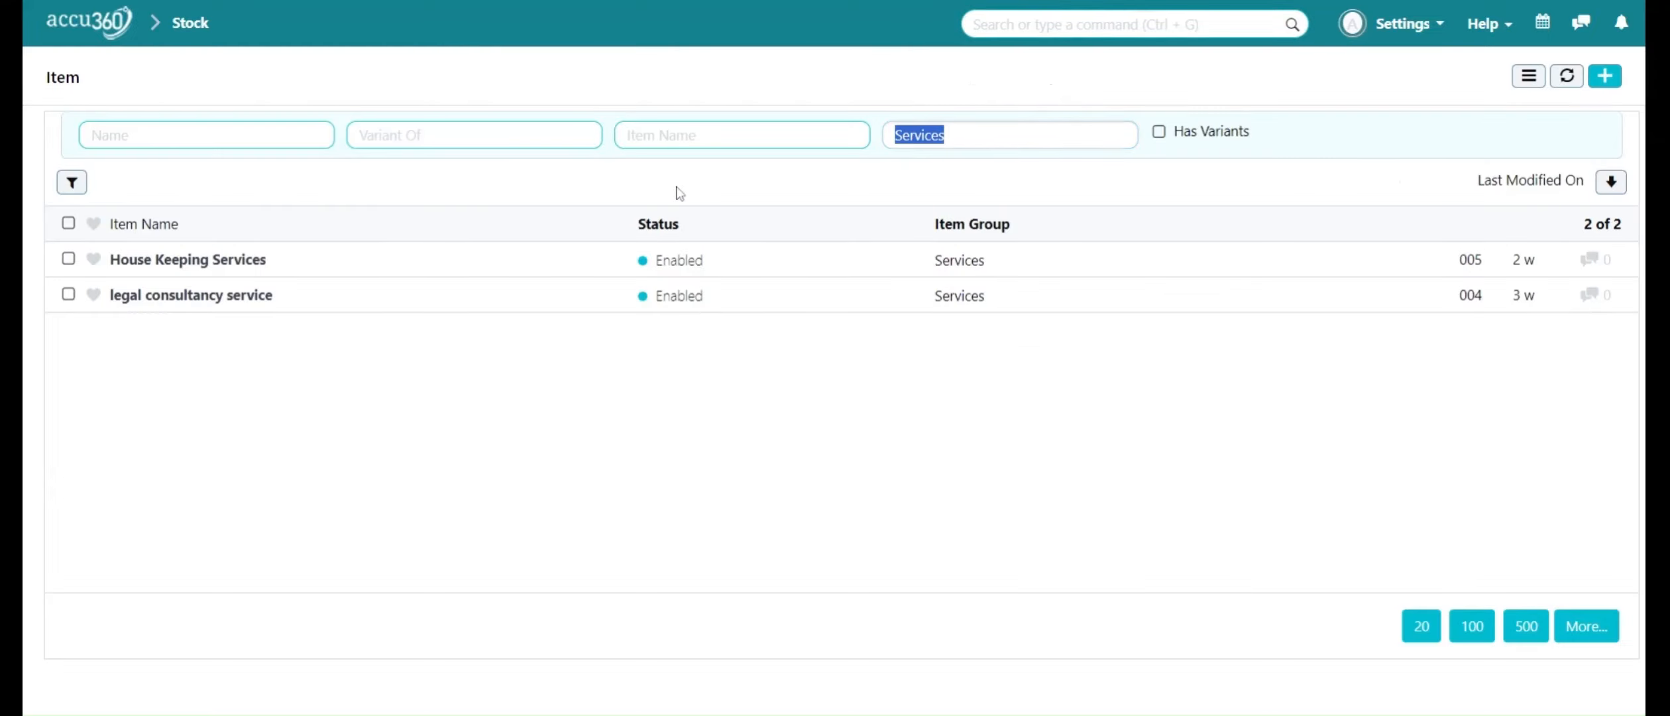
pyautogui.press('BackSpace')
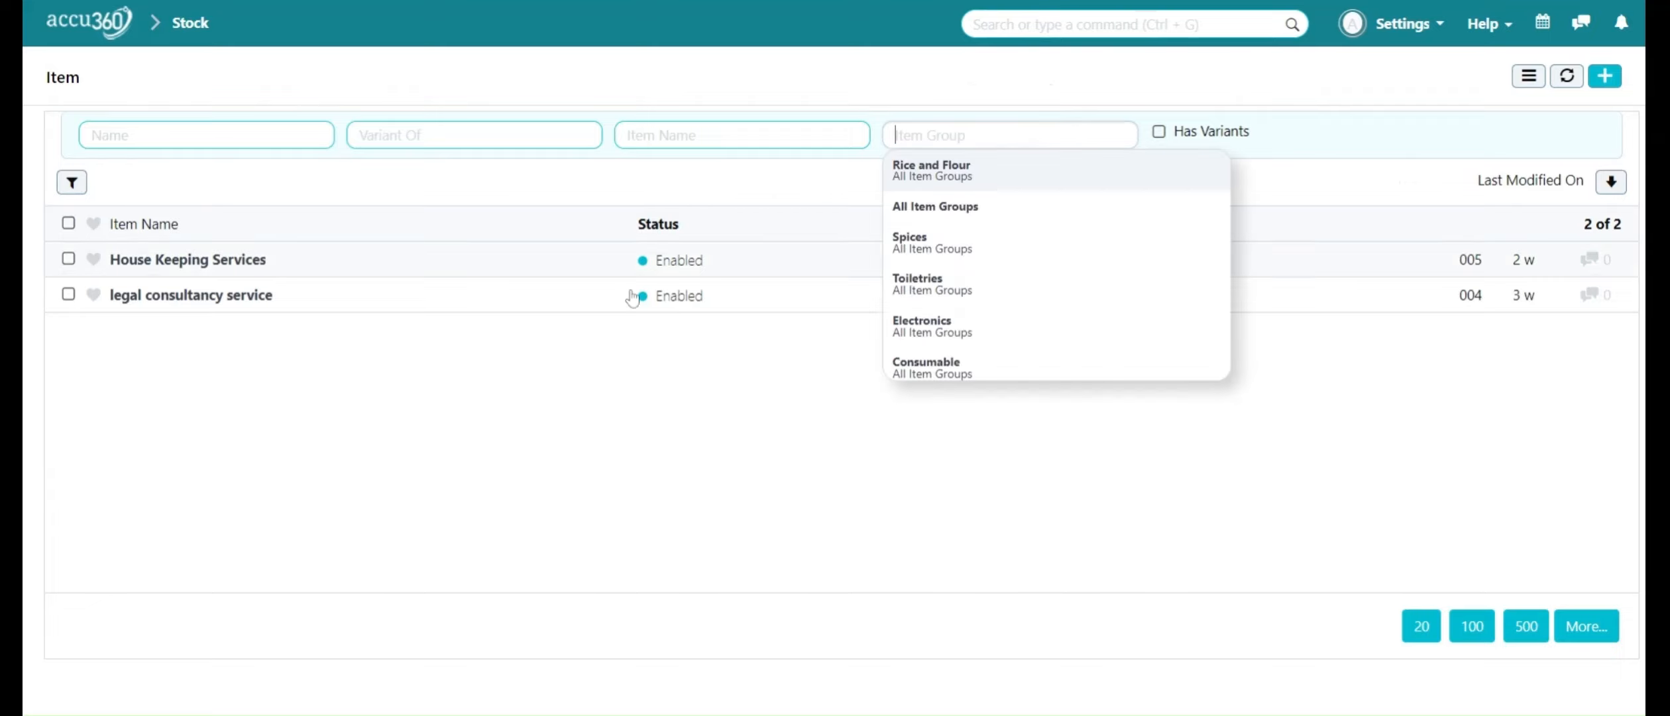
pyautogui.click(635, 411)
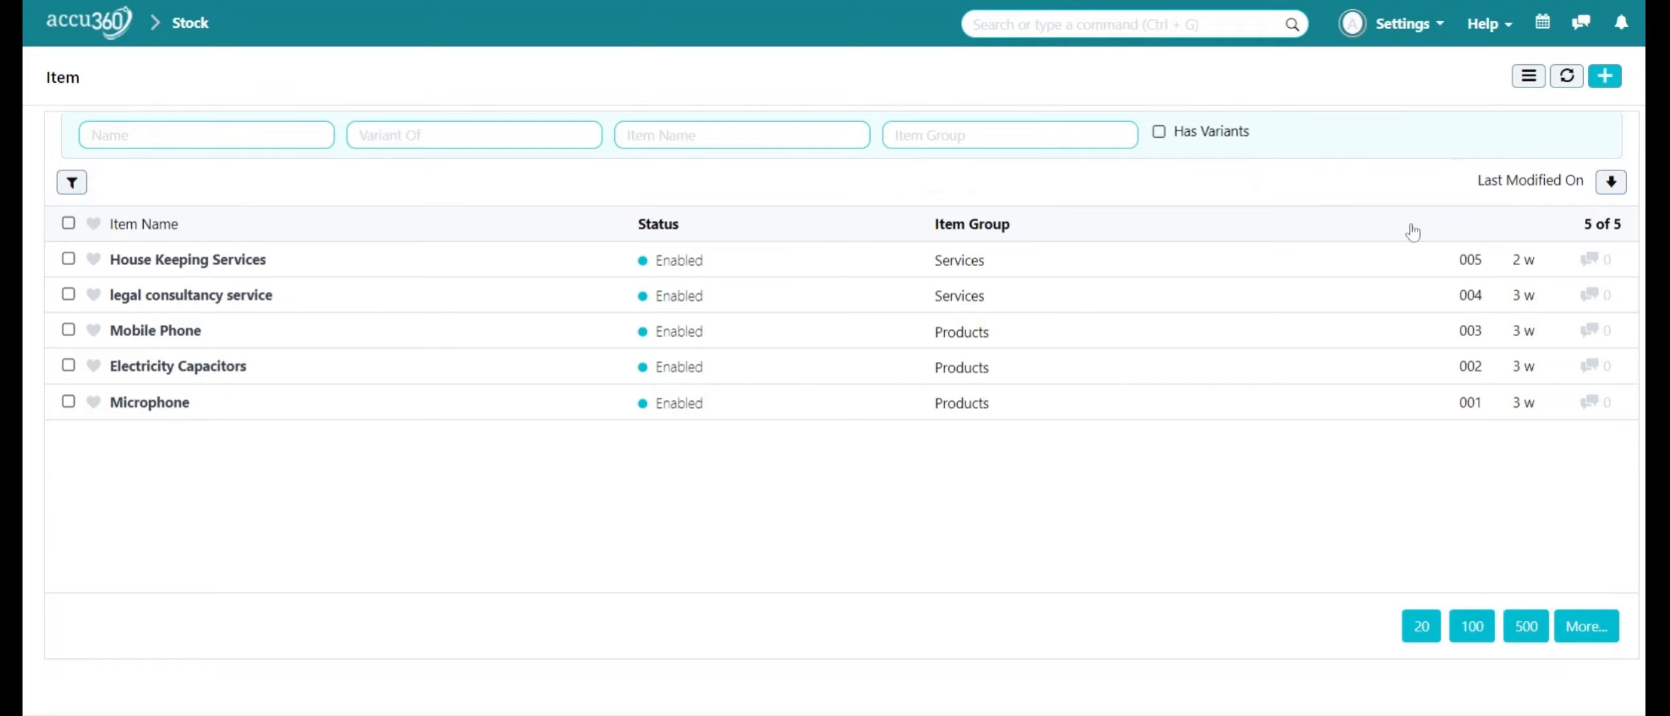
# - Start a new item with the ELC-.##### series and assign it to the Electronics item group
pyautogui.click(1608, 77)
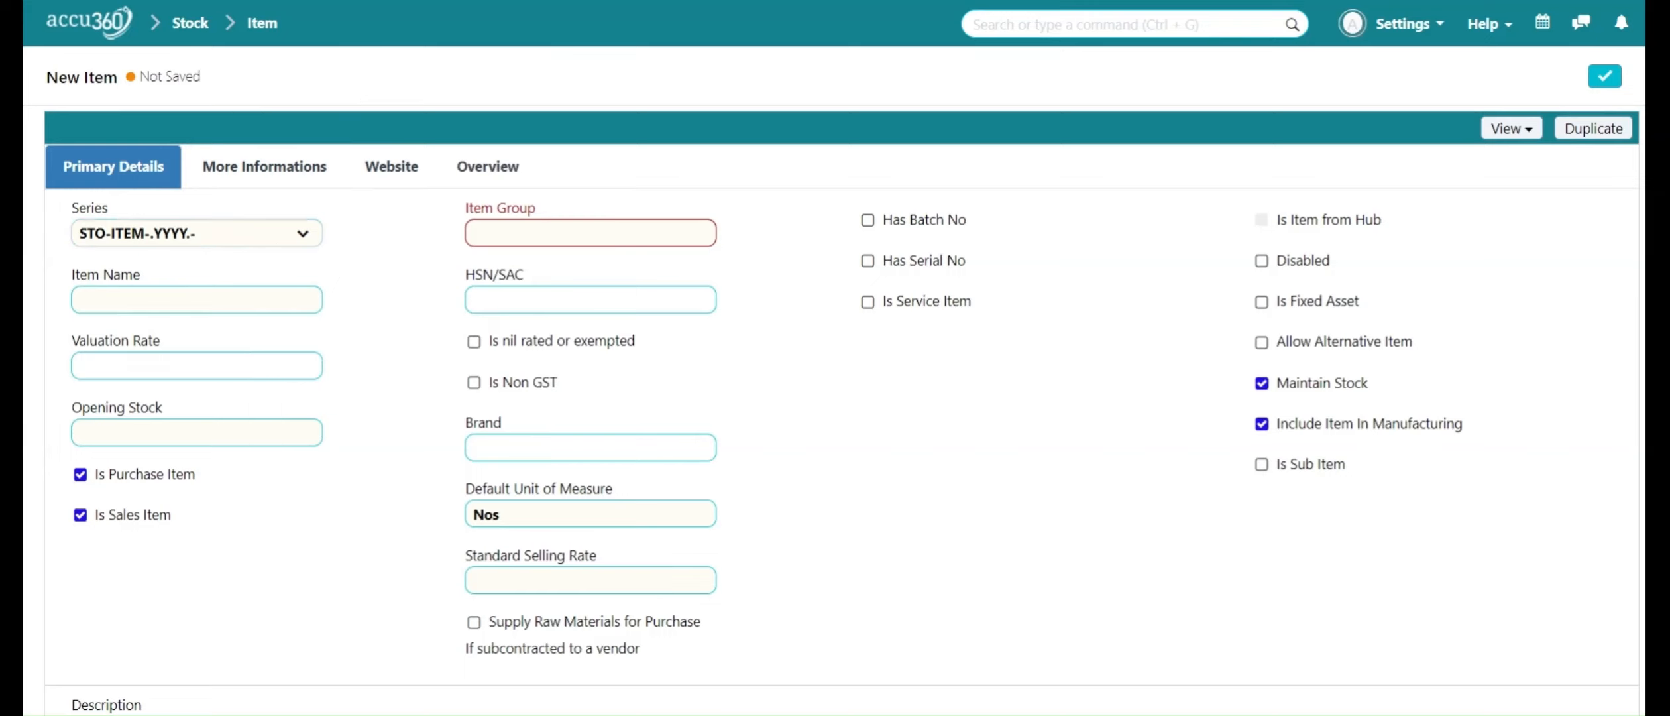
pyautogui.click(238, 272)
pyautogui.click(511, 233)
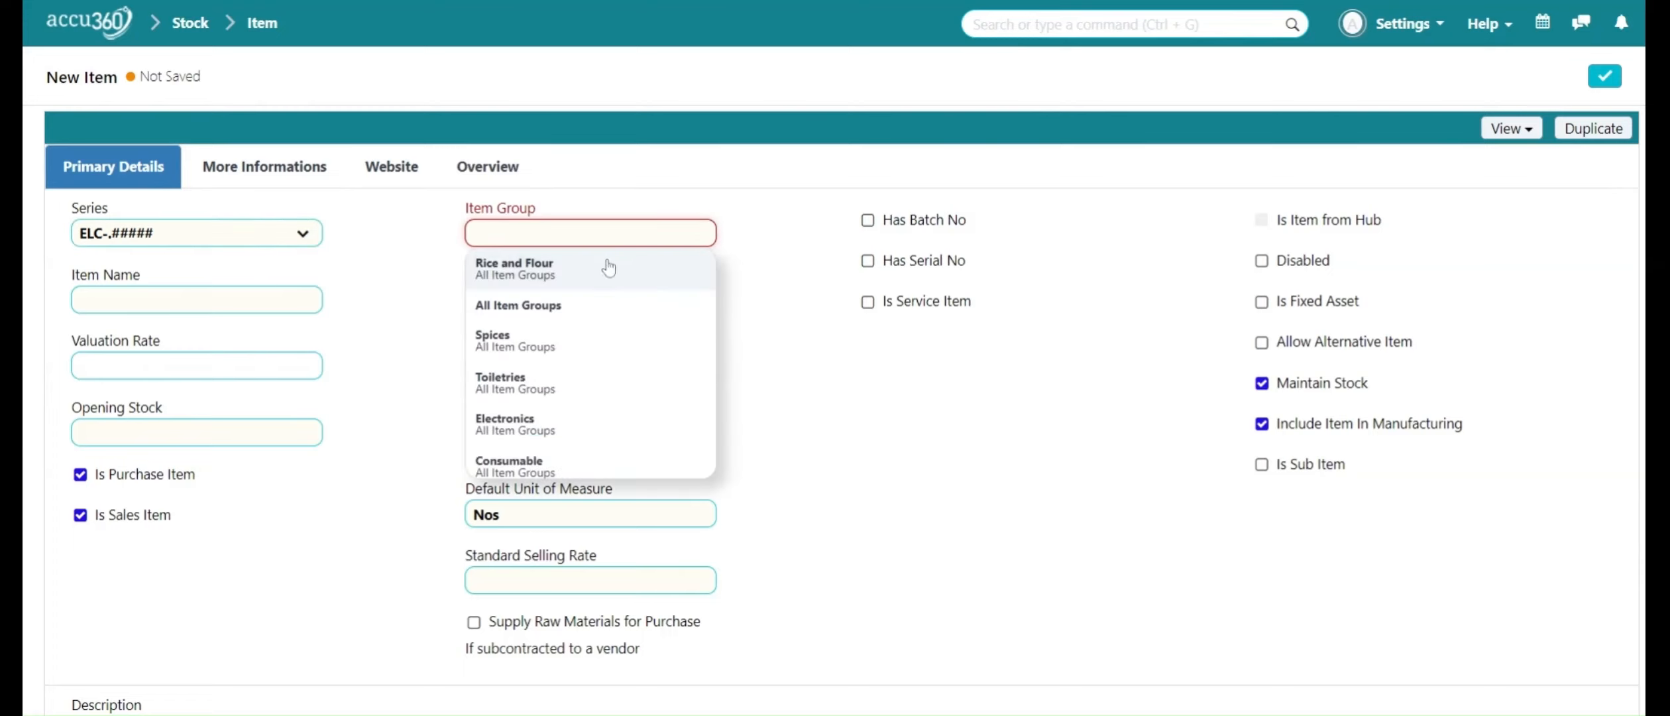
pyautogui.click(581, 425)
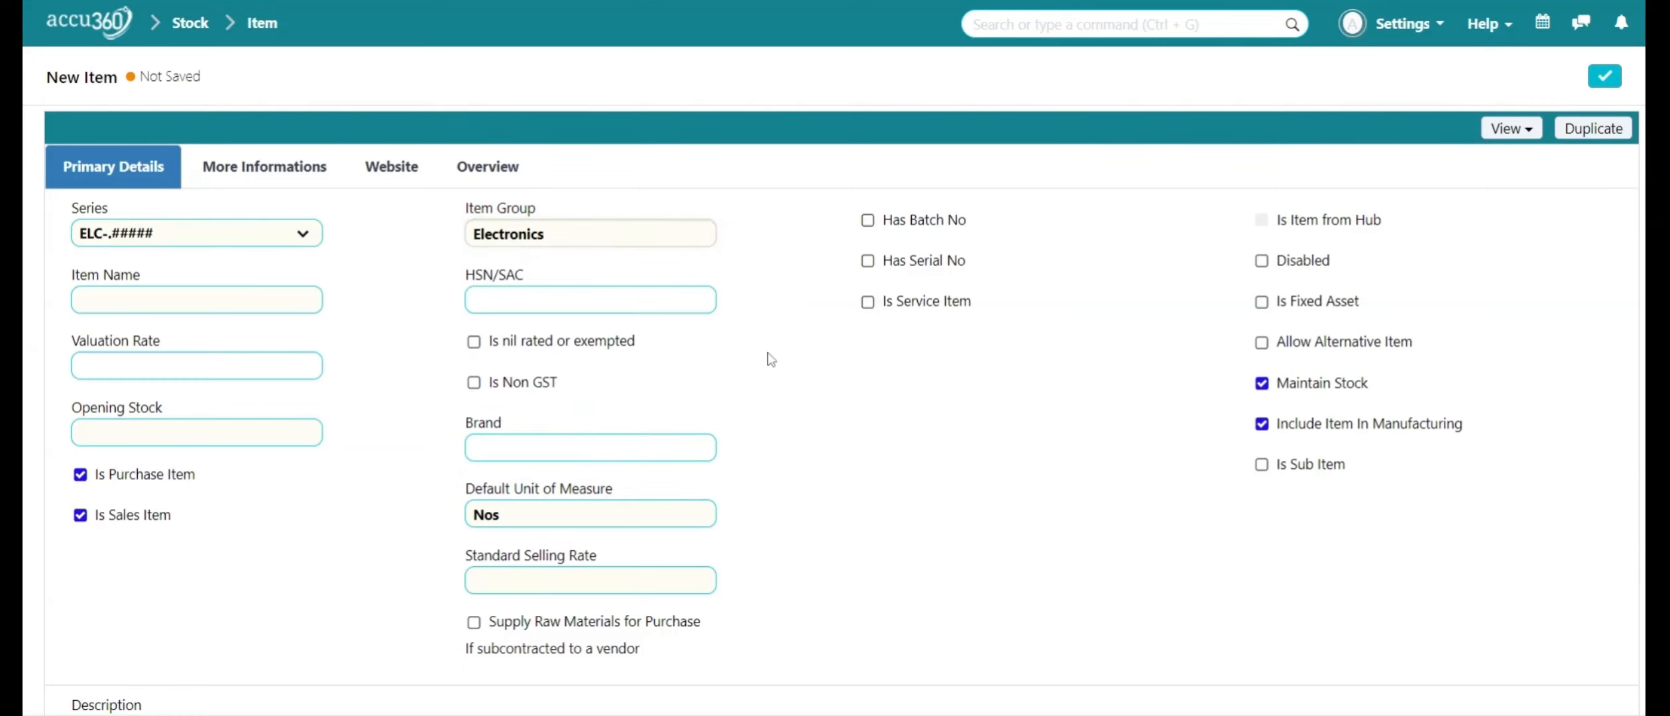
# - Change the new item's series to STO-ITEM-.YYYY.- while leaving the item unsaved
pyautogui.click(263, 233)
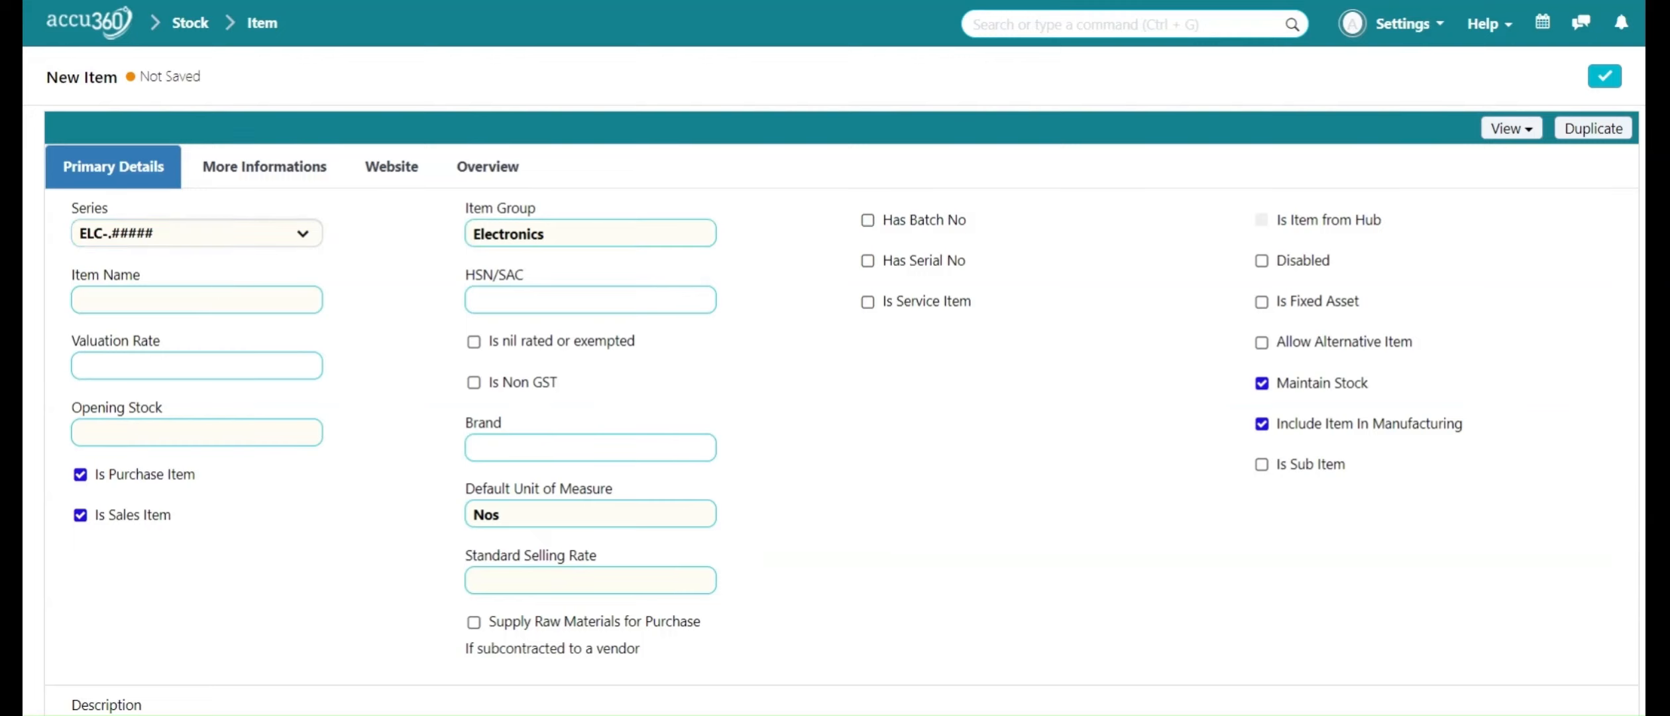
pyautogui.click(251, 265)
pyautogui.click(398, 175)
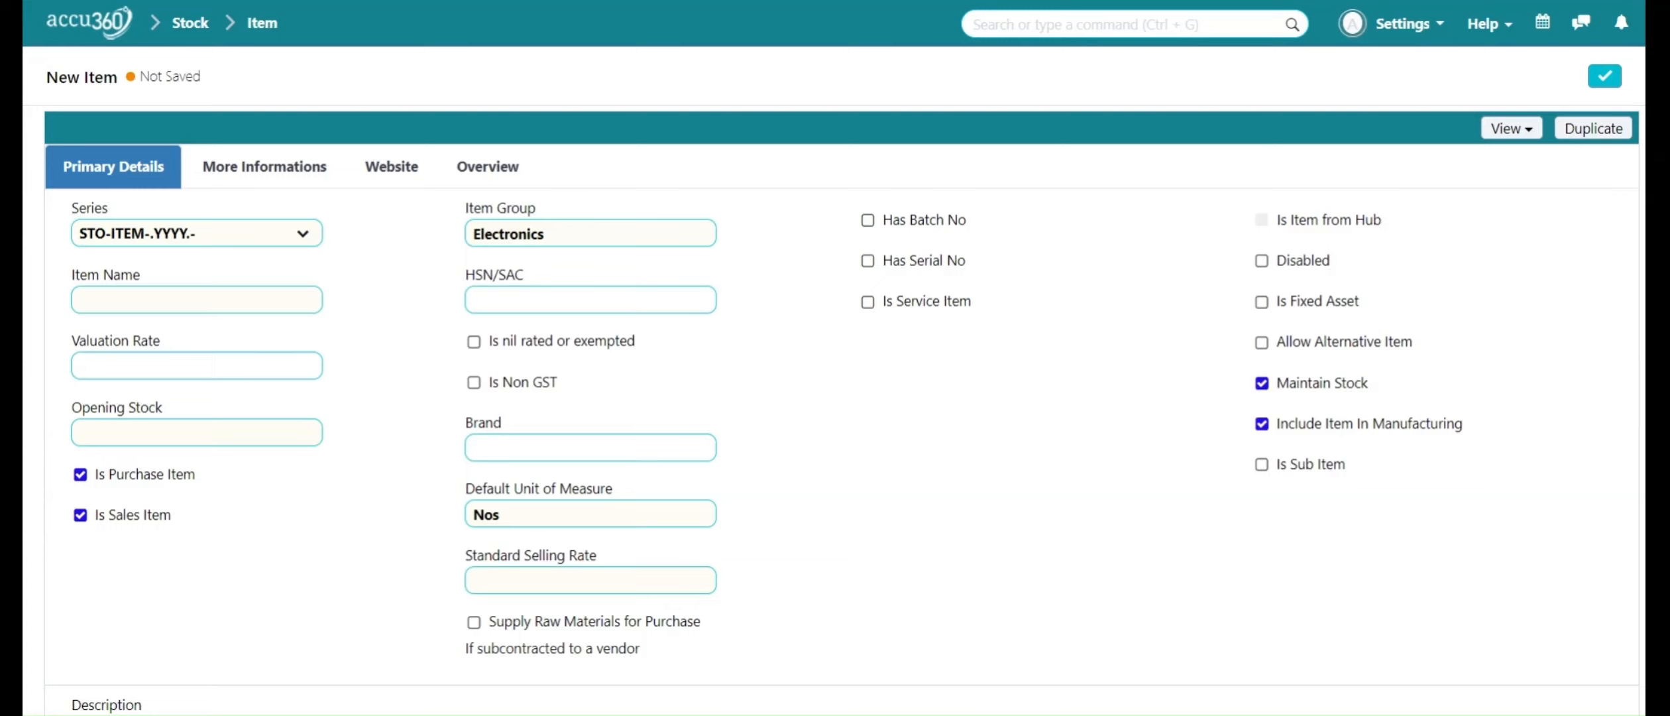
# - Search for "naming" and open the Item Group Naming Series list
pyautogui.click(1141, 25)
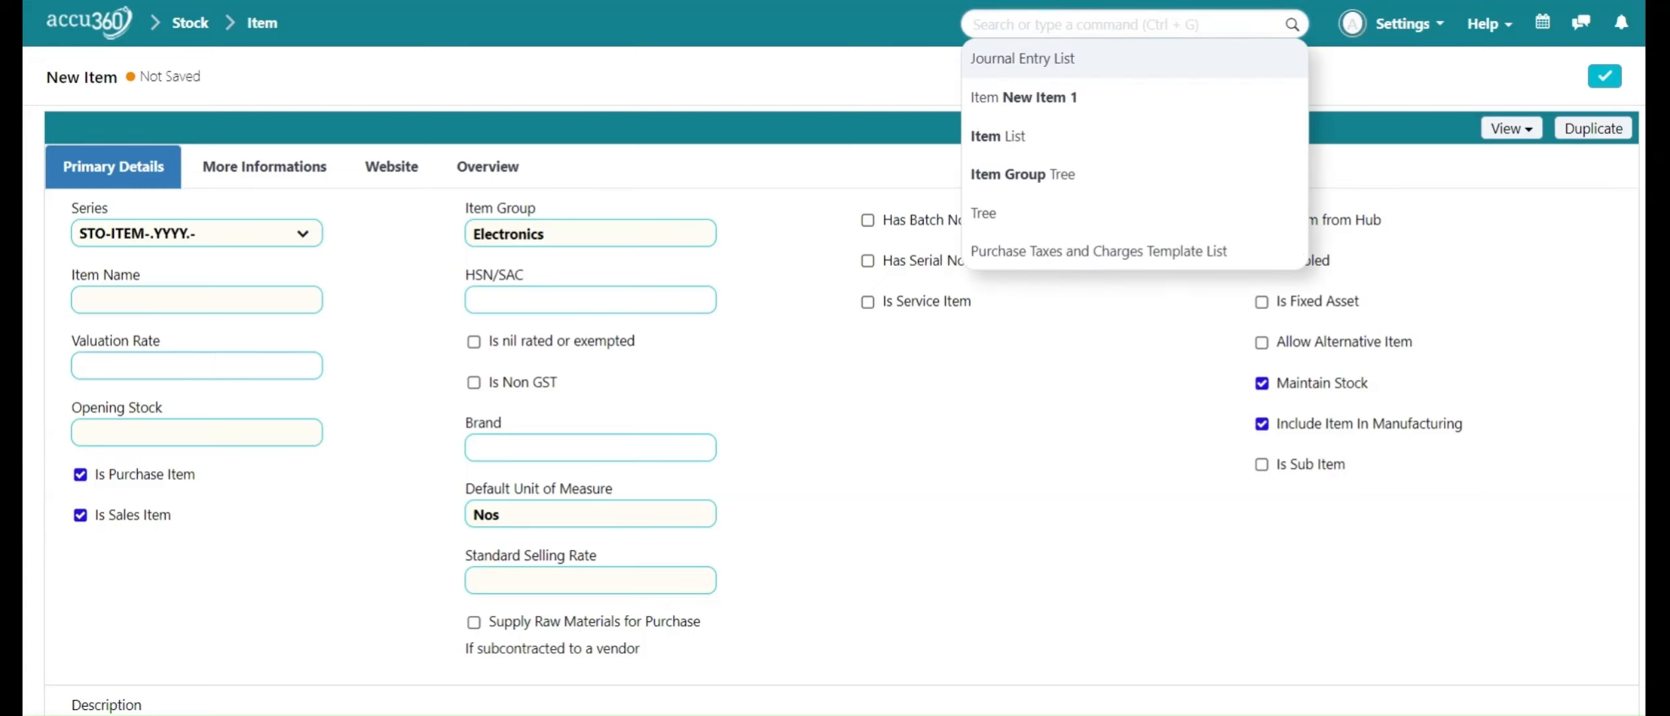
pyautogui.write('na')
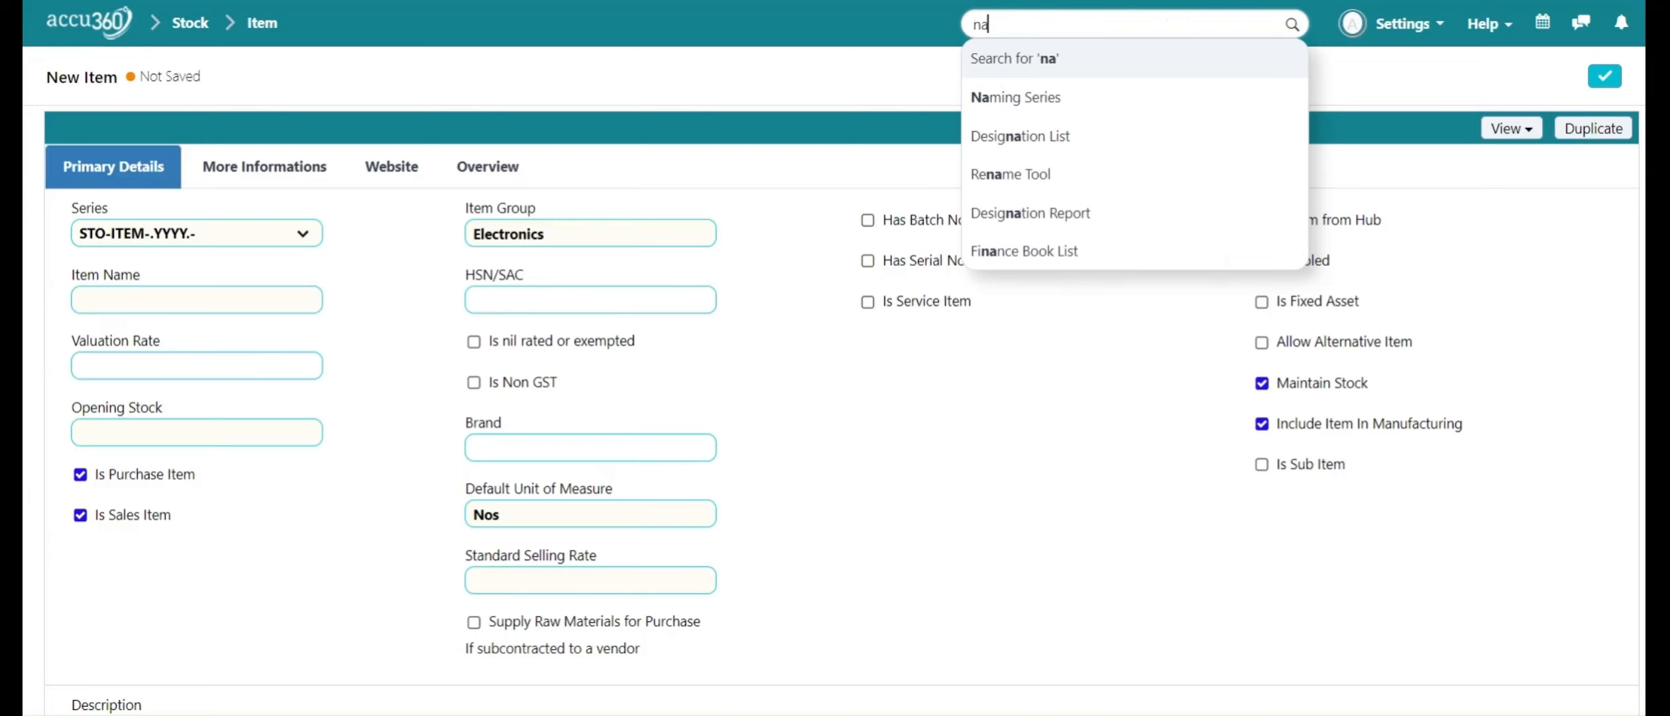
pyautogui.write('ming')
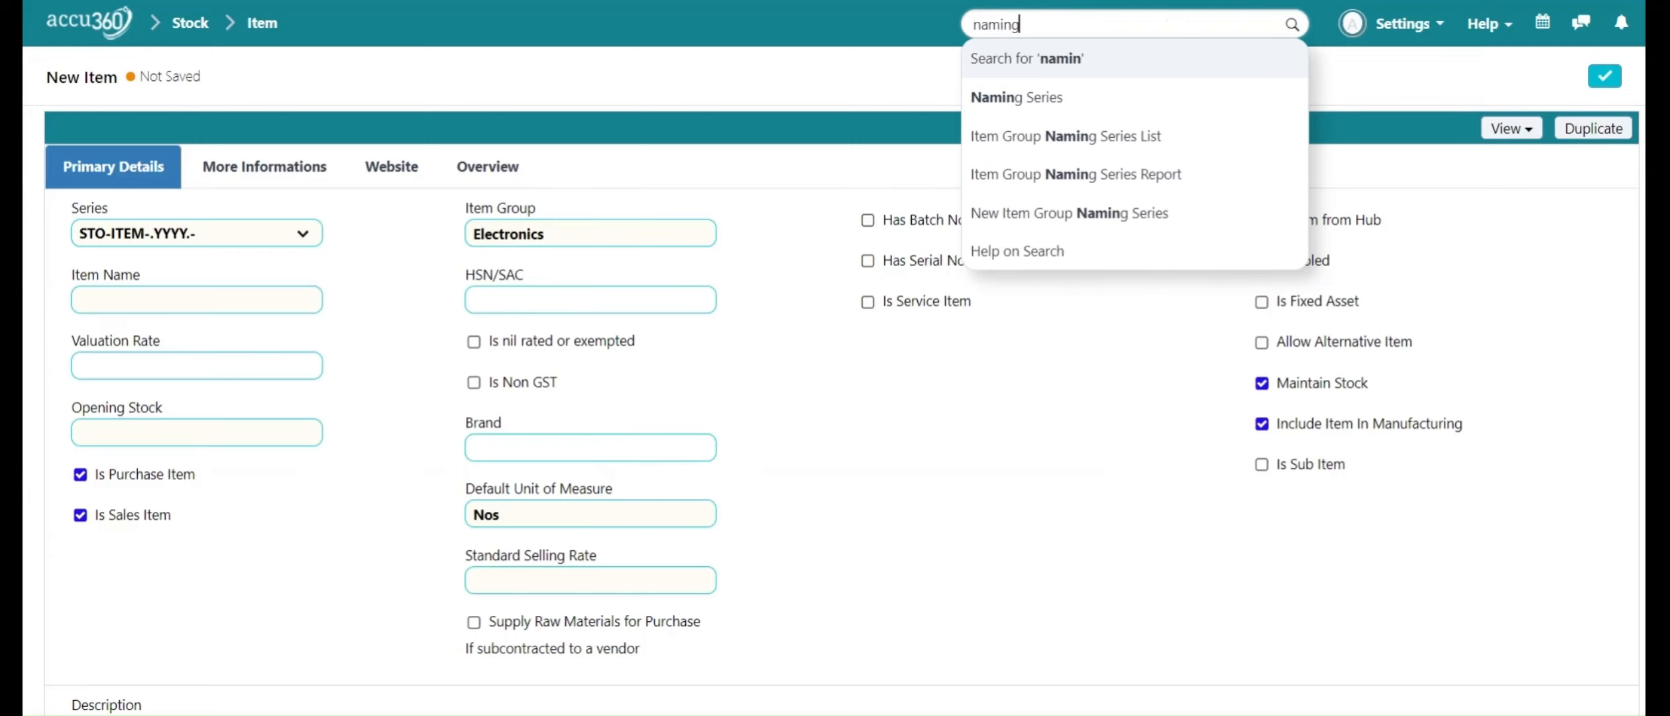
pyautogui.click(1099, 137)
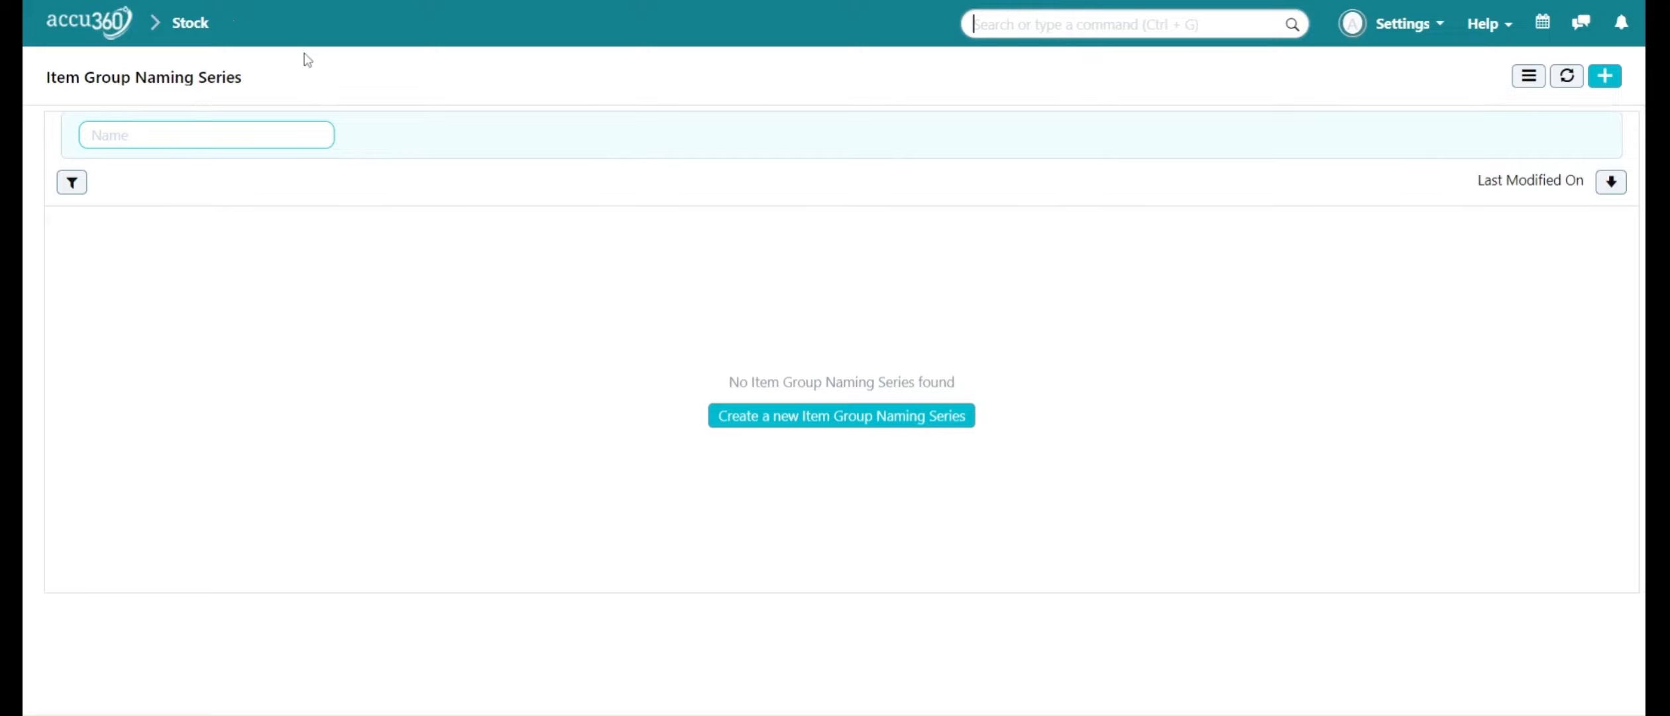
# - Return to the home page and reach the Item Group Naming Series list through the Stock module's settings
pyautogui.click(99, 37)
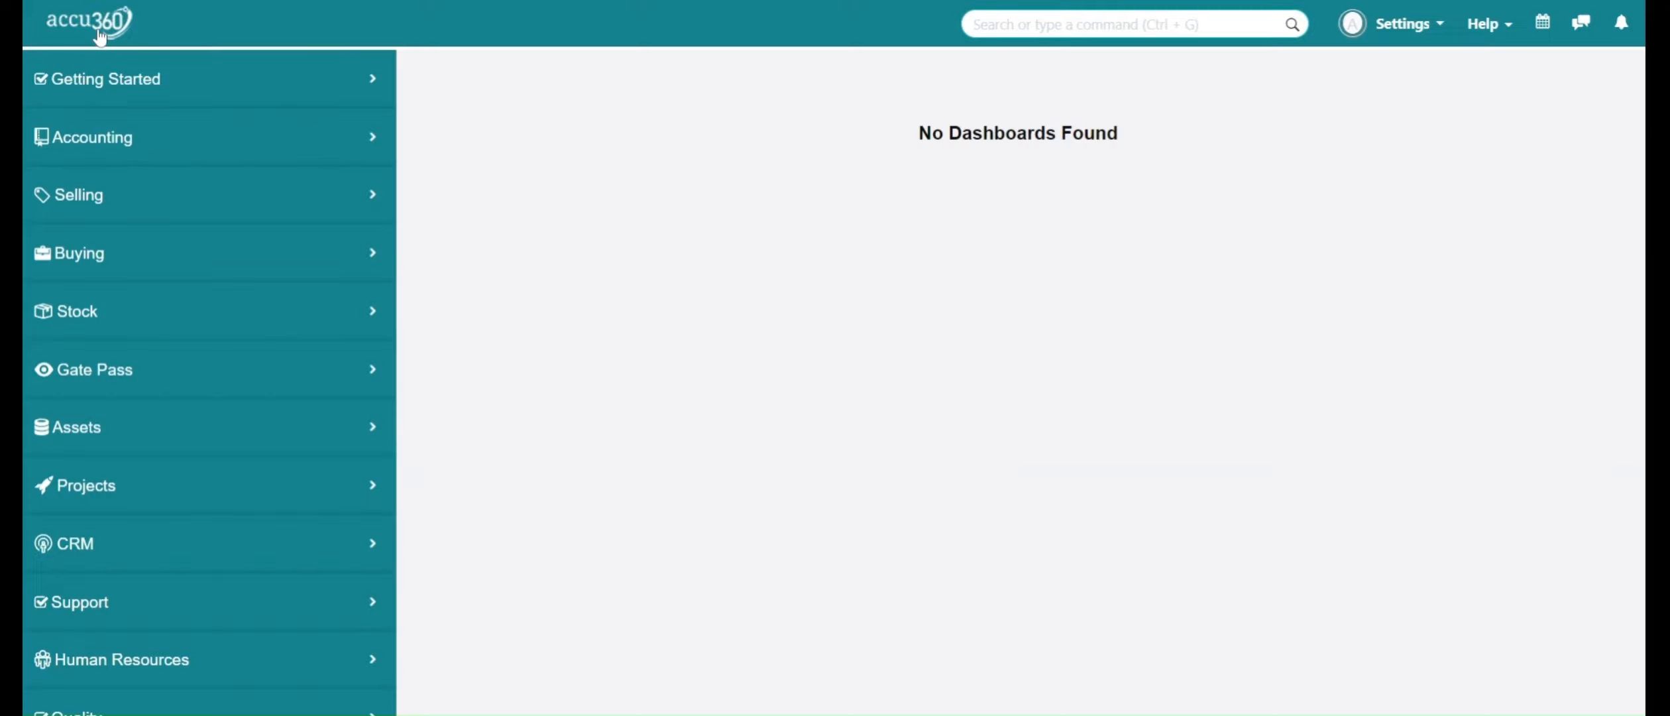
pyautogui.click(202, 311)
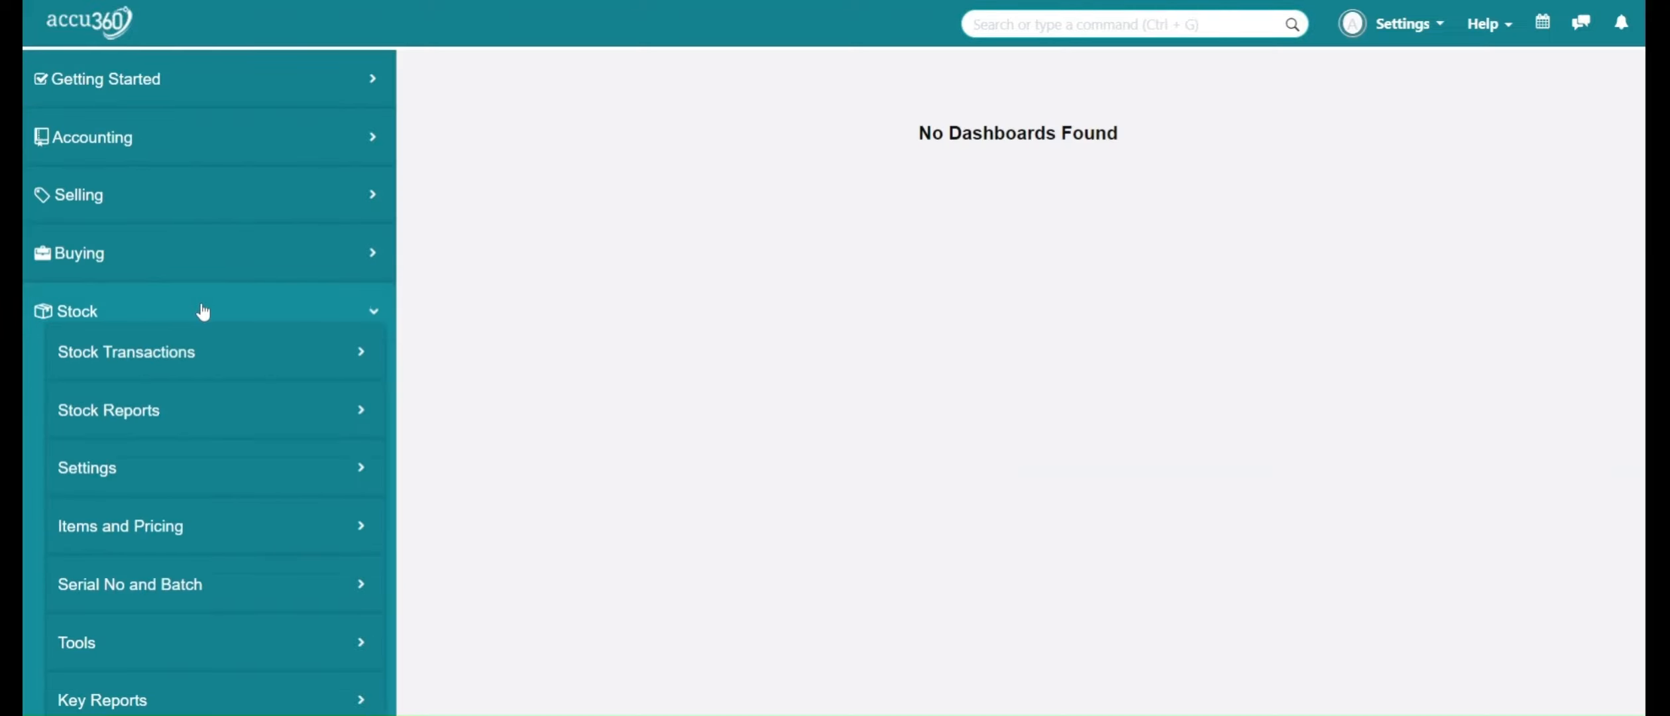
pyautogui.scroll(-2, 216, 317)
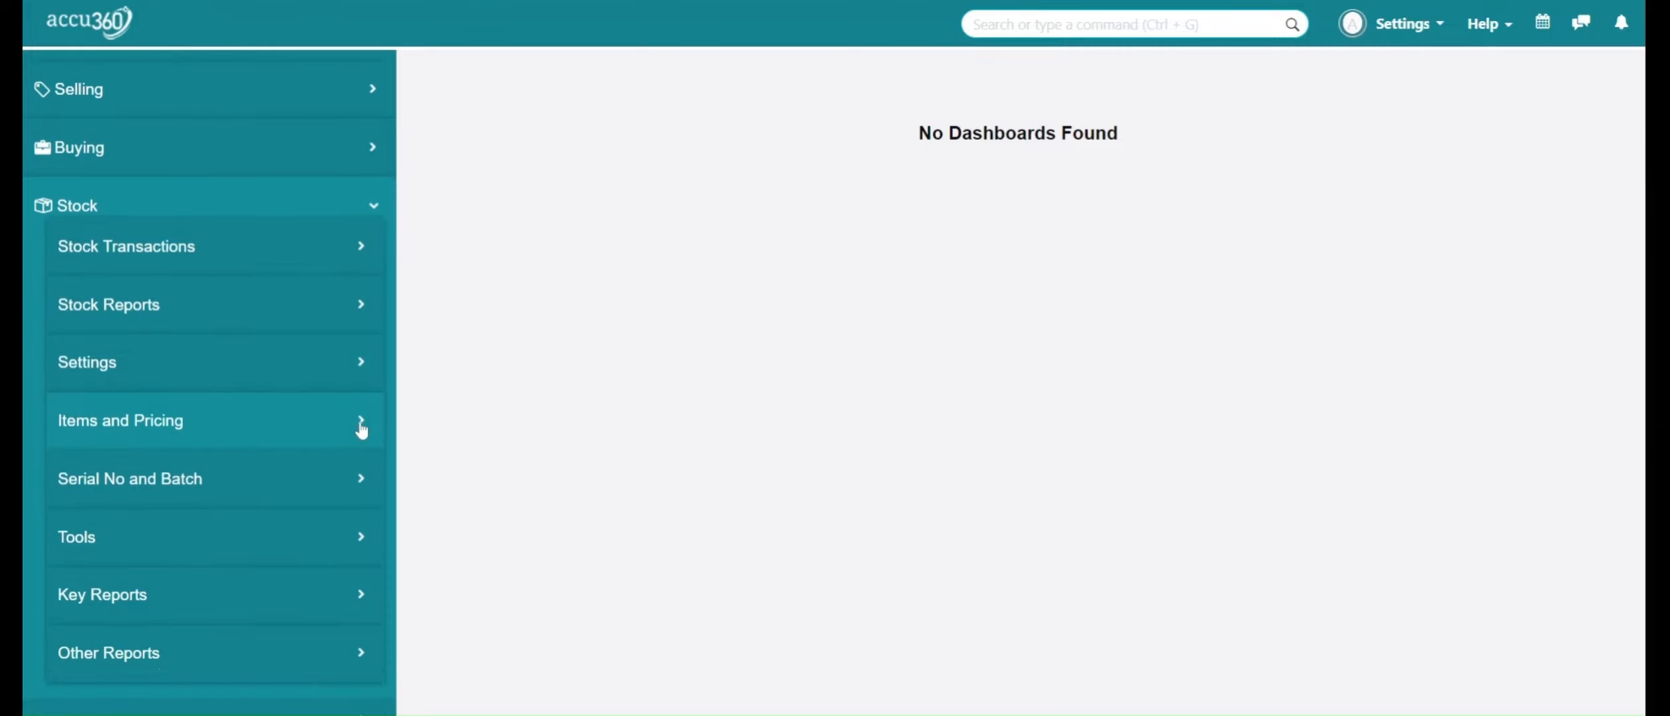
pyautogui.click(300, 376)
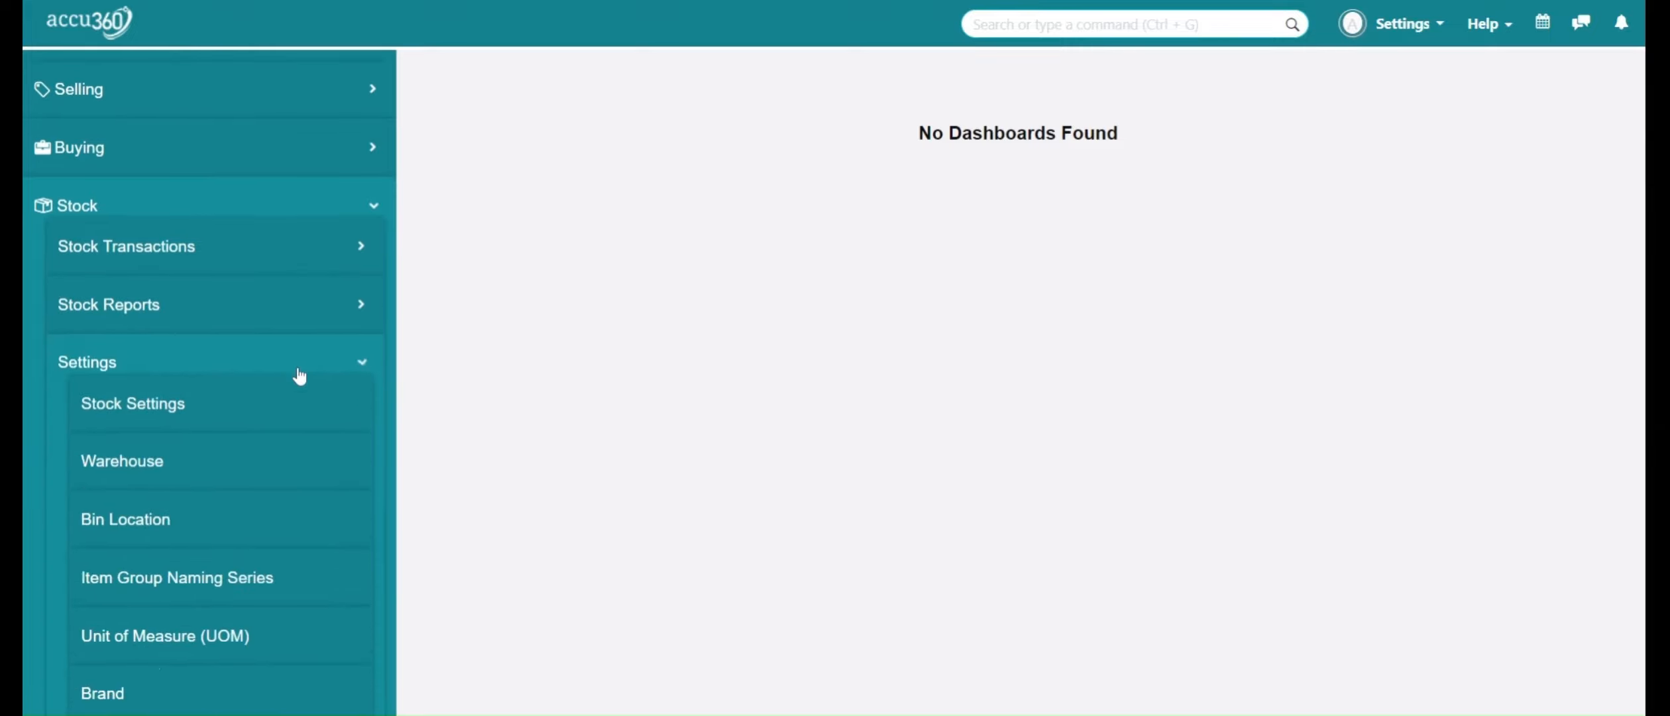
pyautogui.scroll(-2, 299, 375)
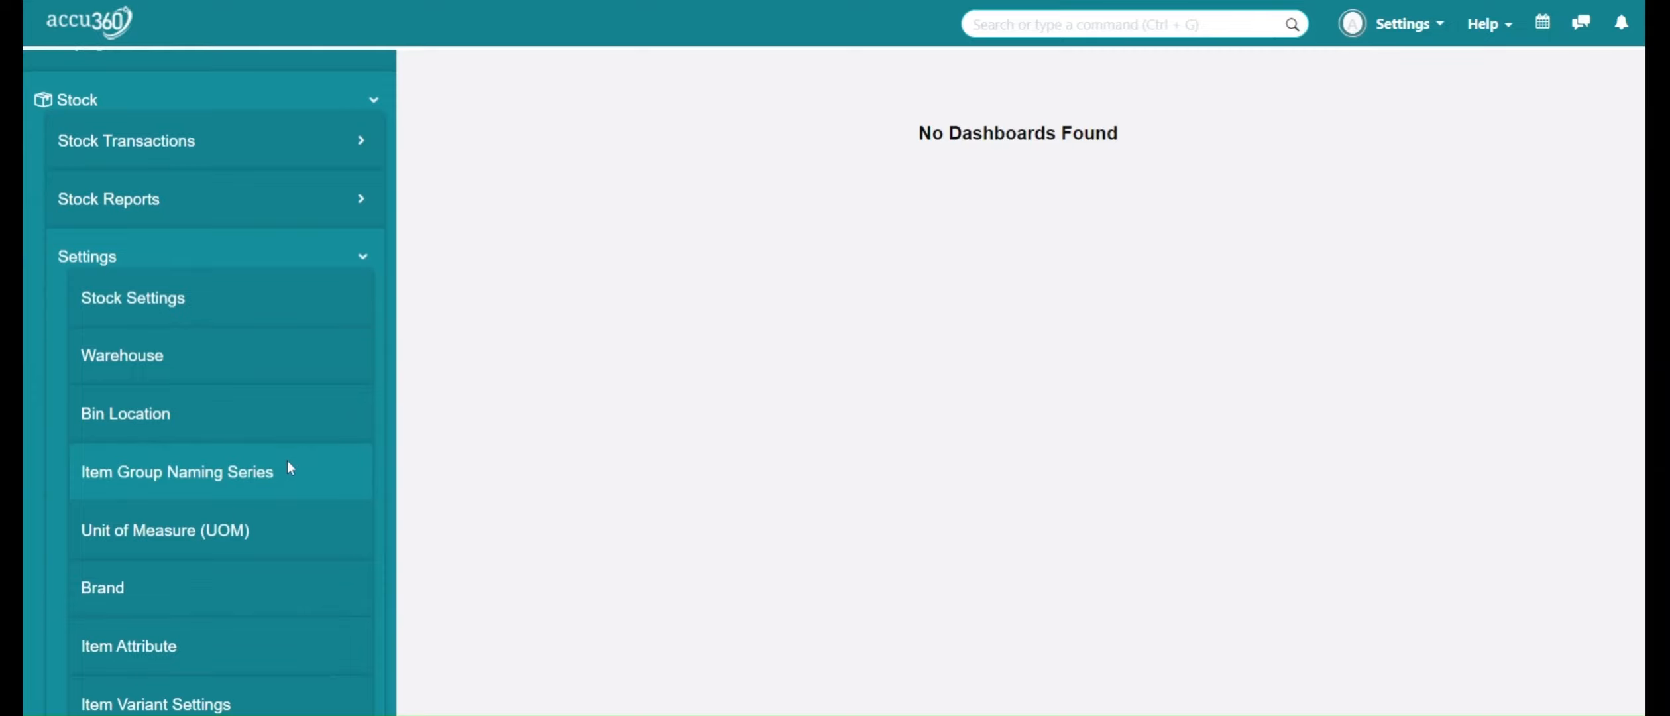
pyautogui.click(228, 473)
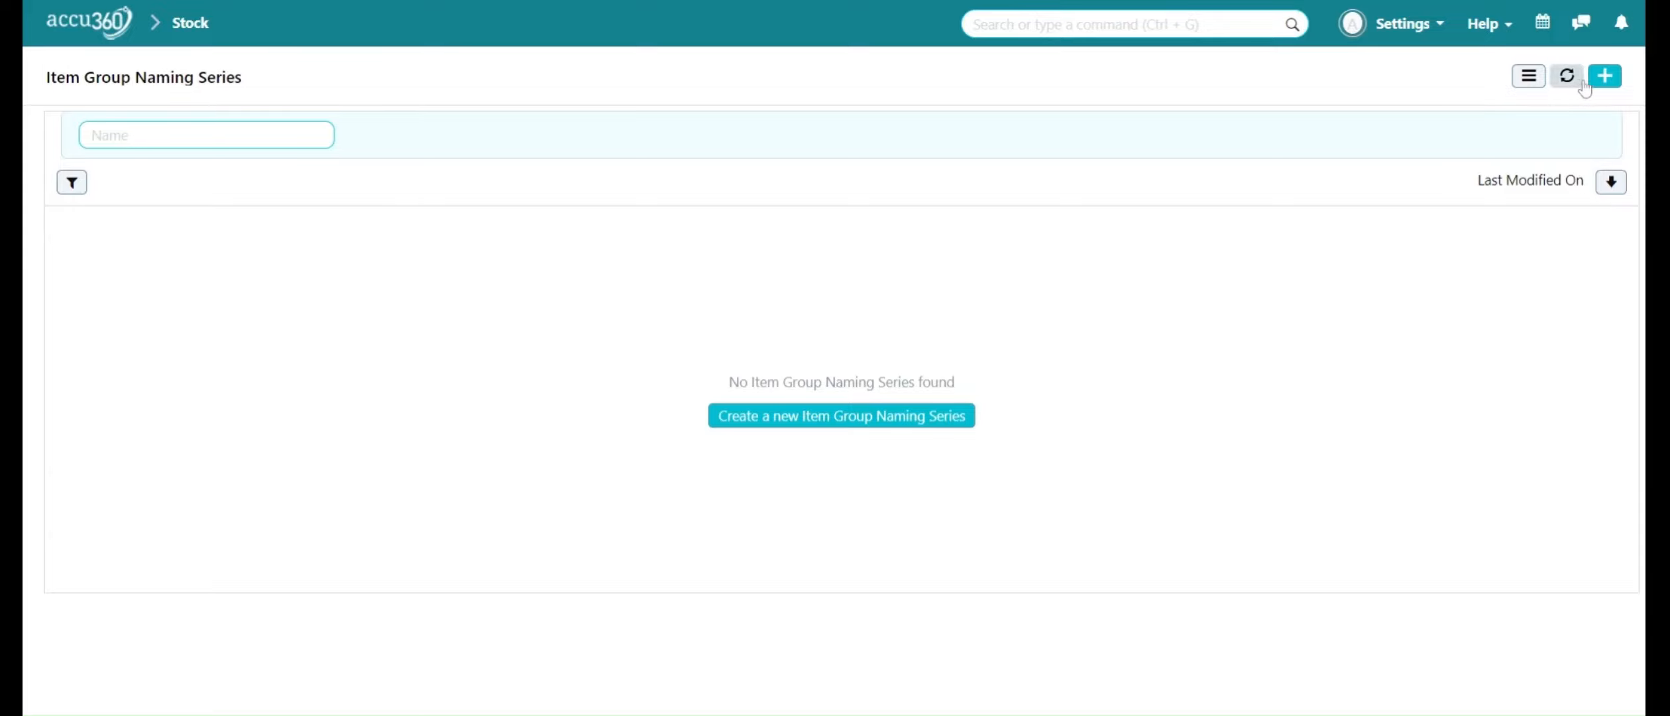
# - Create and save an Item Group Naming Series record for doctype Item, linking series ELC-.##### to Electronics
pyautogui.click(1605, 77)
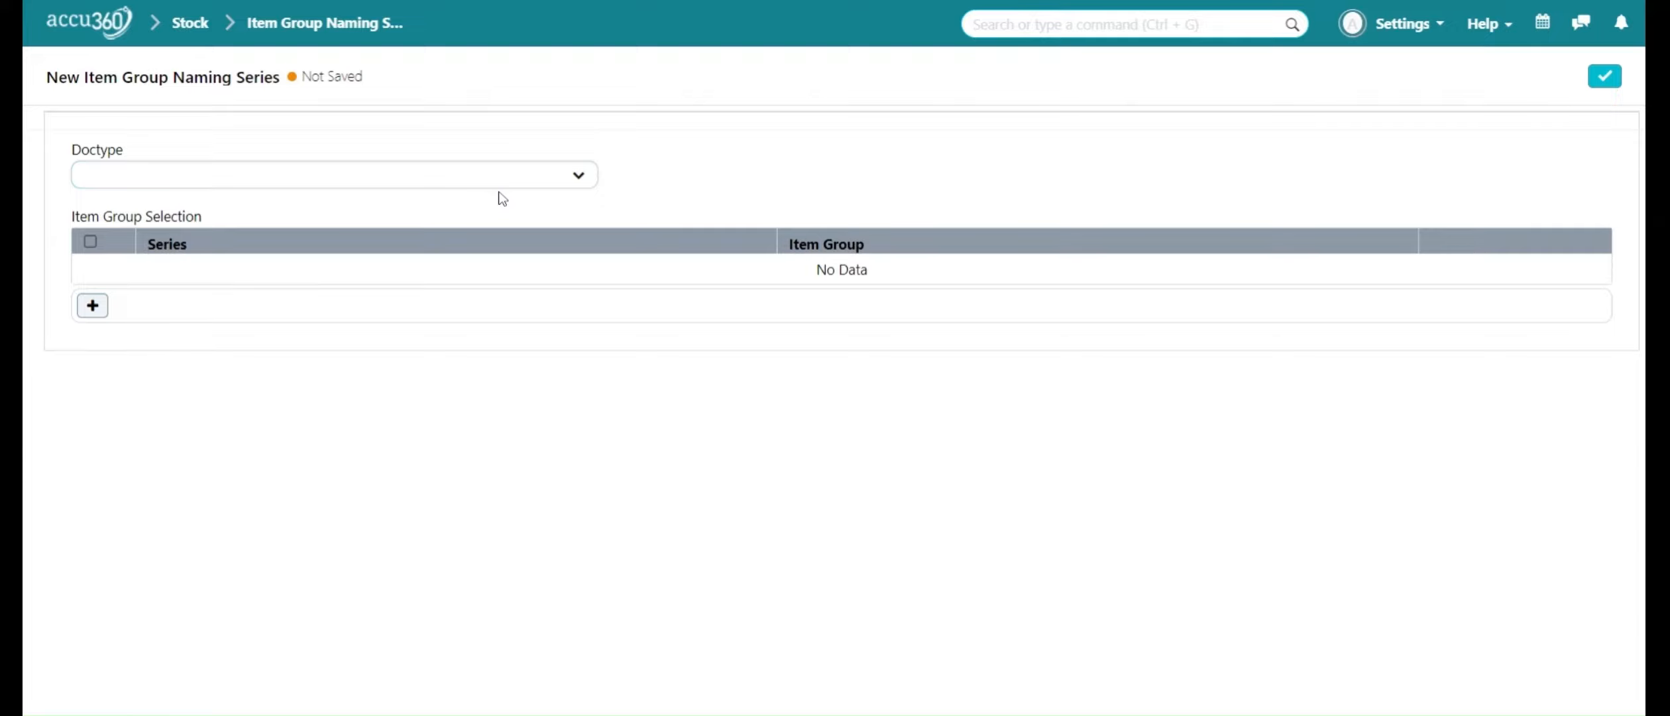
pyautogui.click(101, 316)
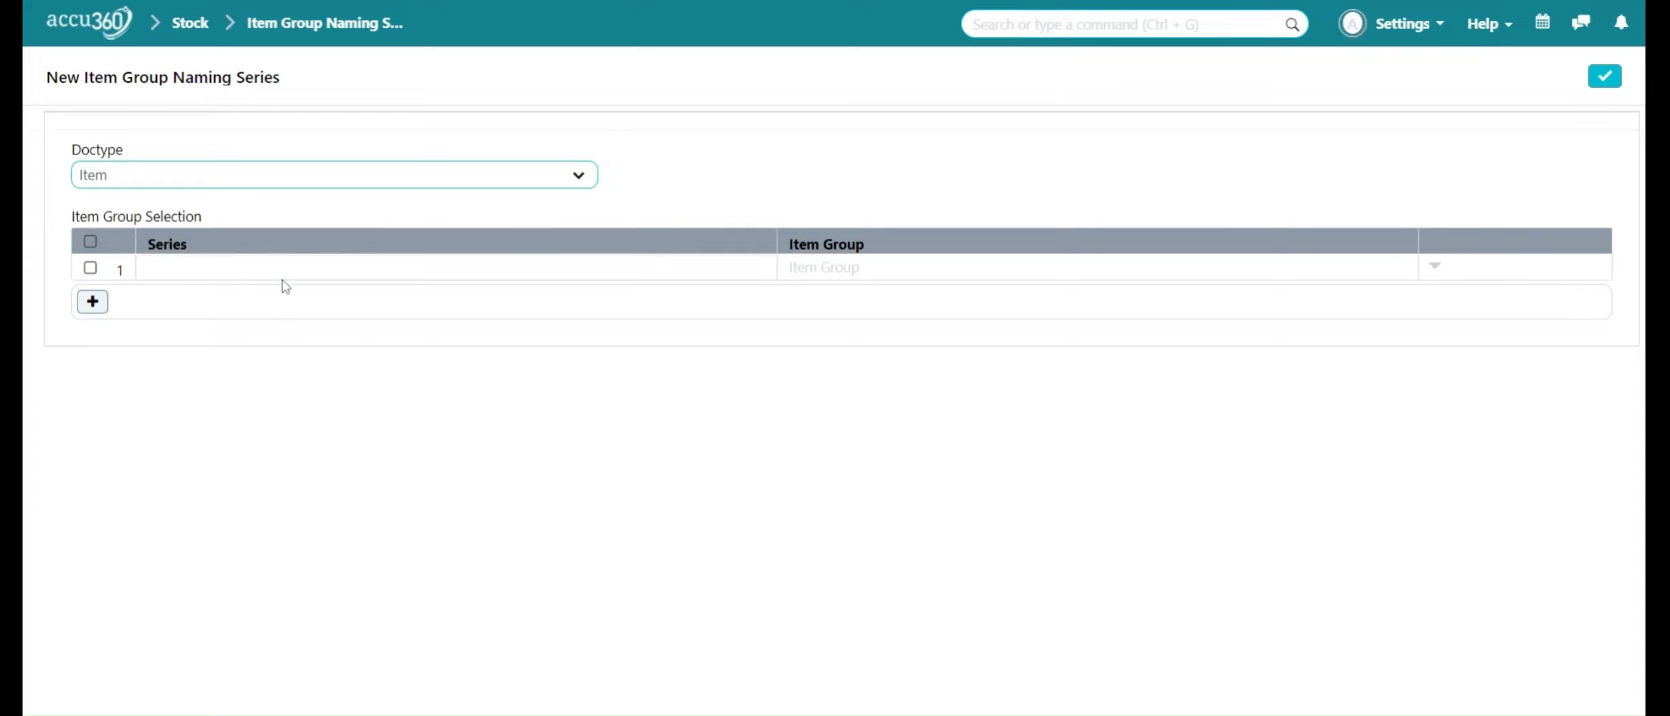
pyautogui.write('ELC-.#####')
pyautogui.click(928, 267)
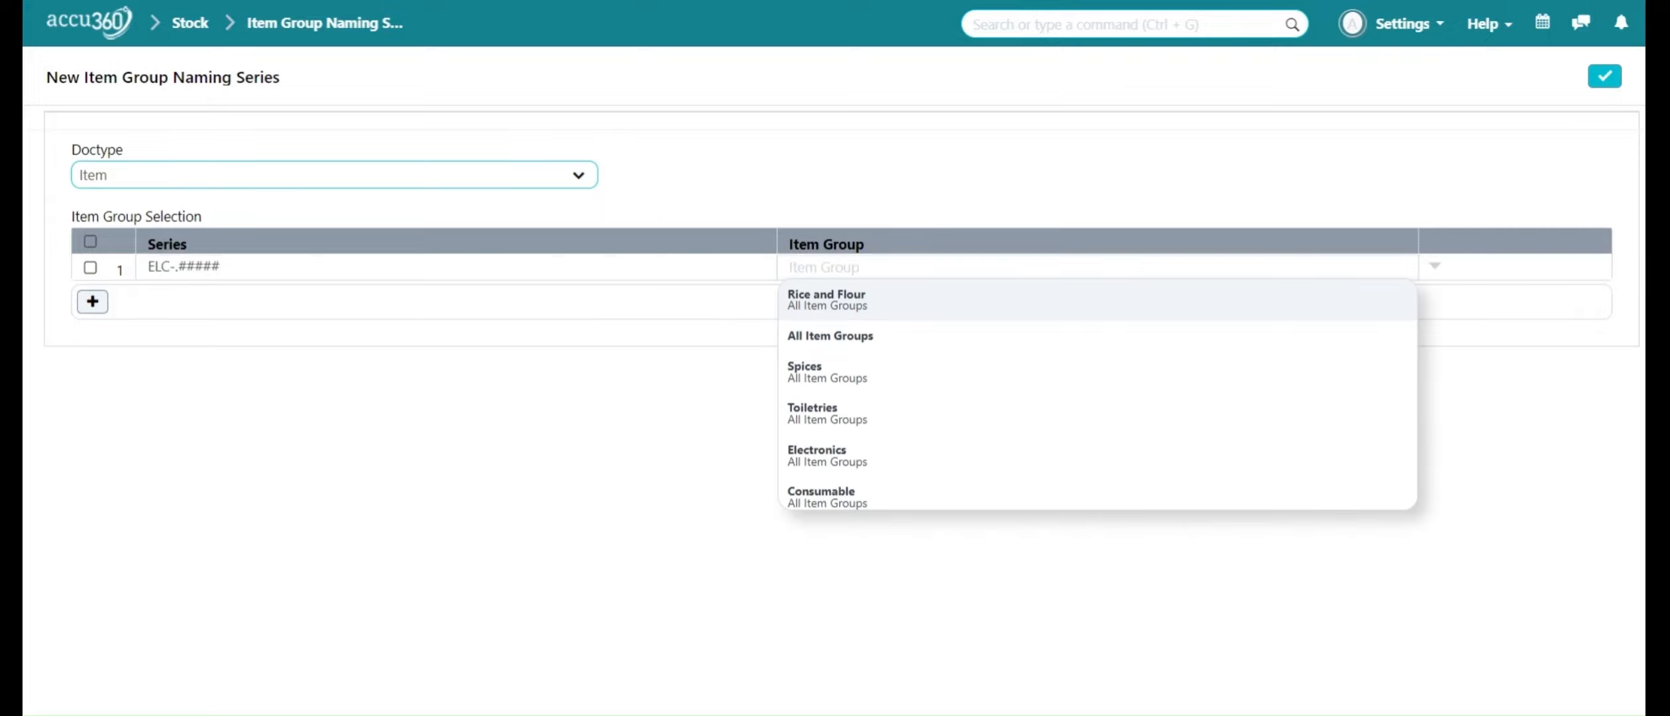
pyautogui.click(923, 453)
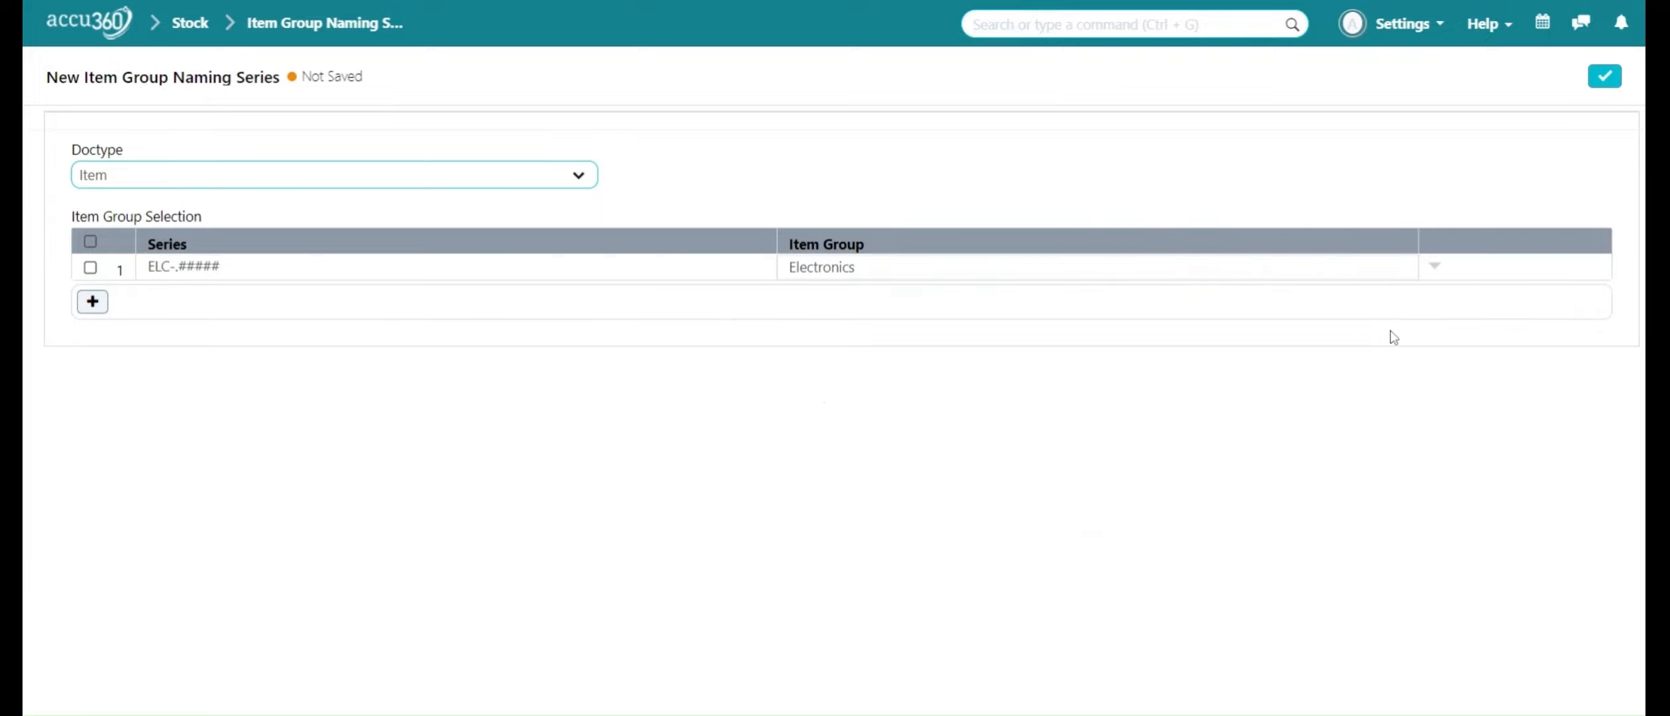
pyautogui.click(1605, 75)
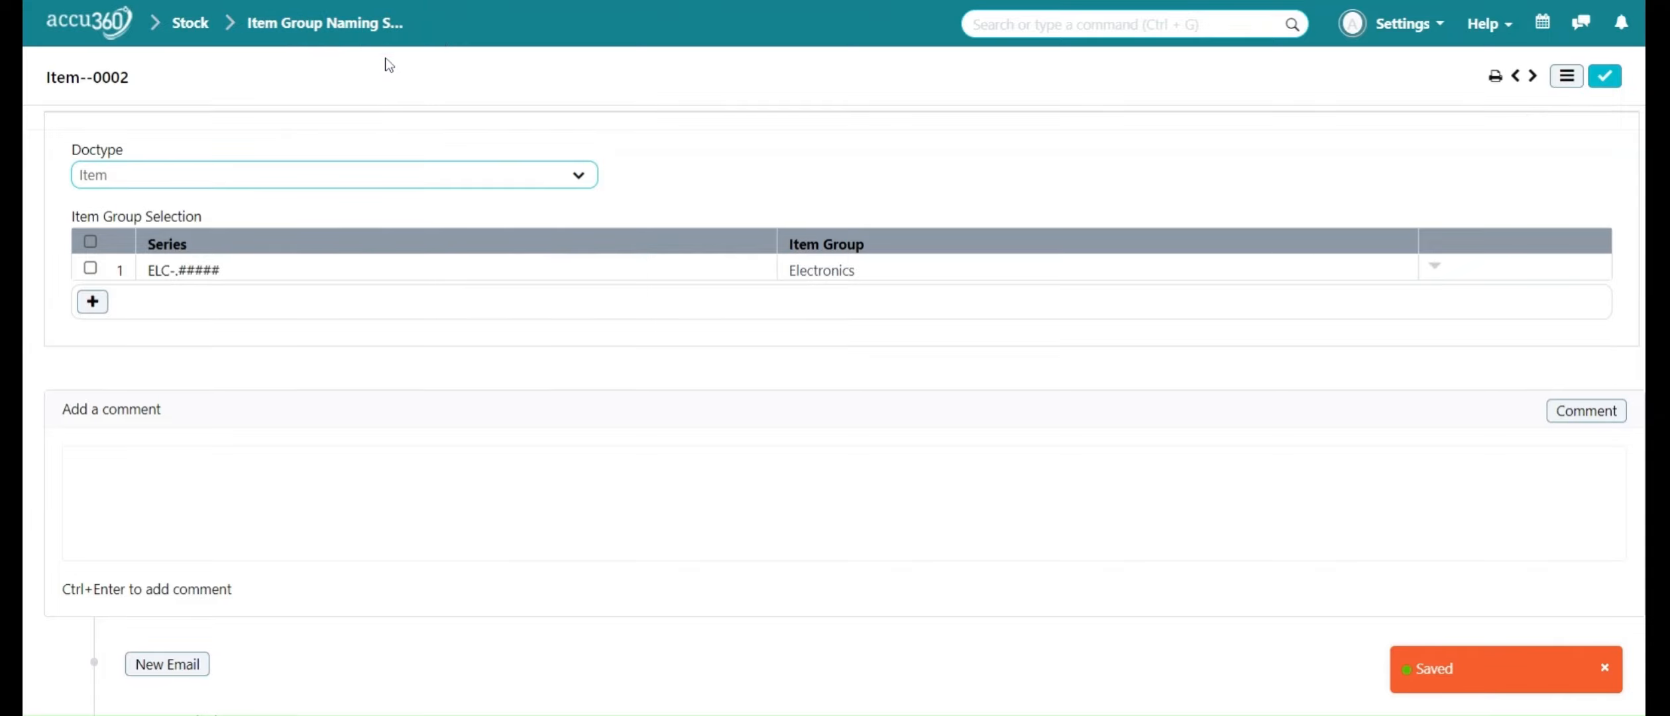
# - Create and save another Item Group Naming Series record for doctype Item, linking series TOI-.##### to Toiletries
pyautogui.click(244, 38)
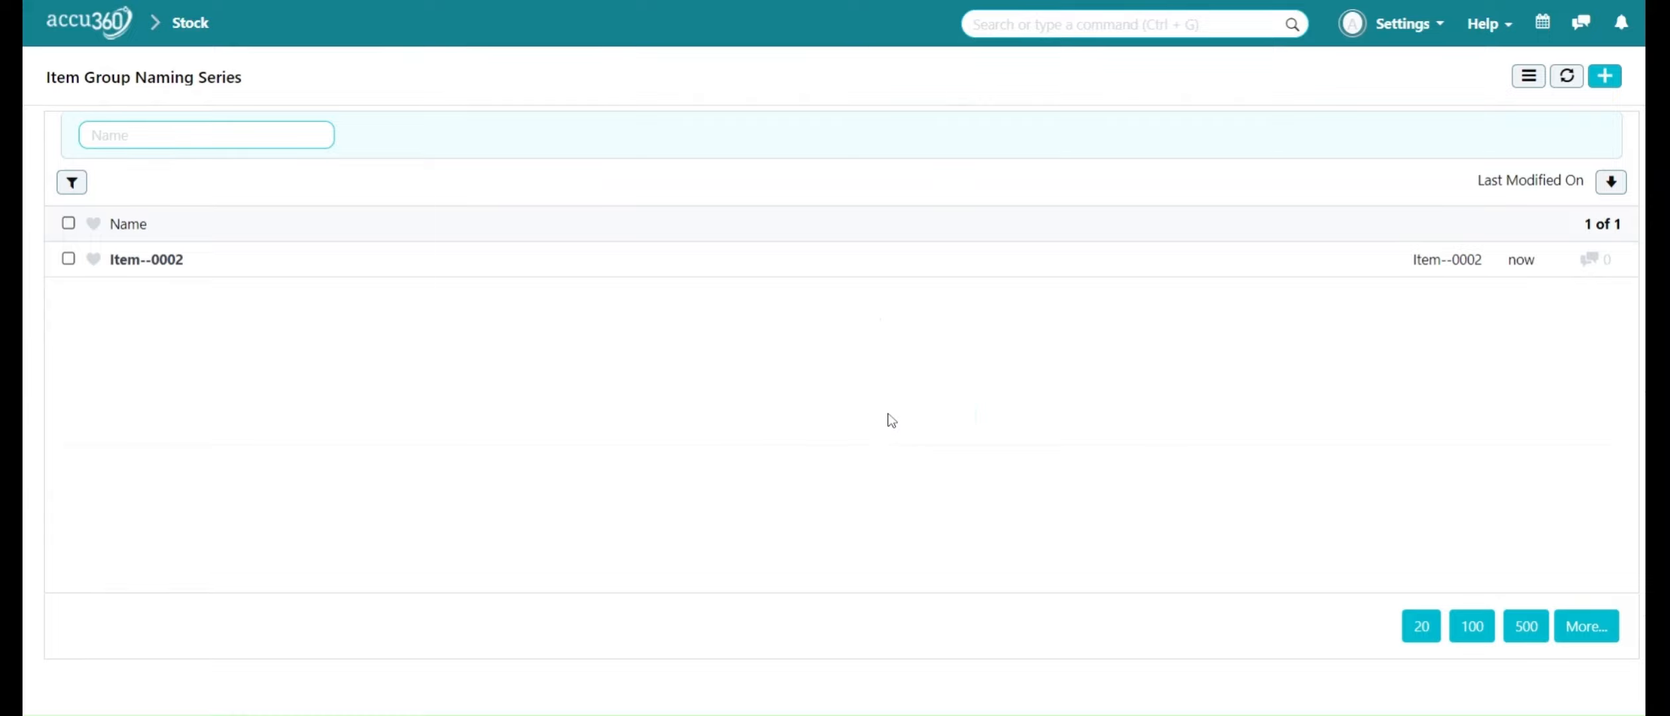
pyautogui.click(1608, 79)
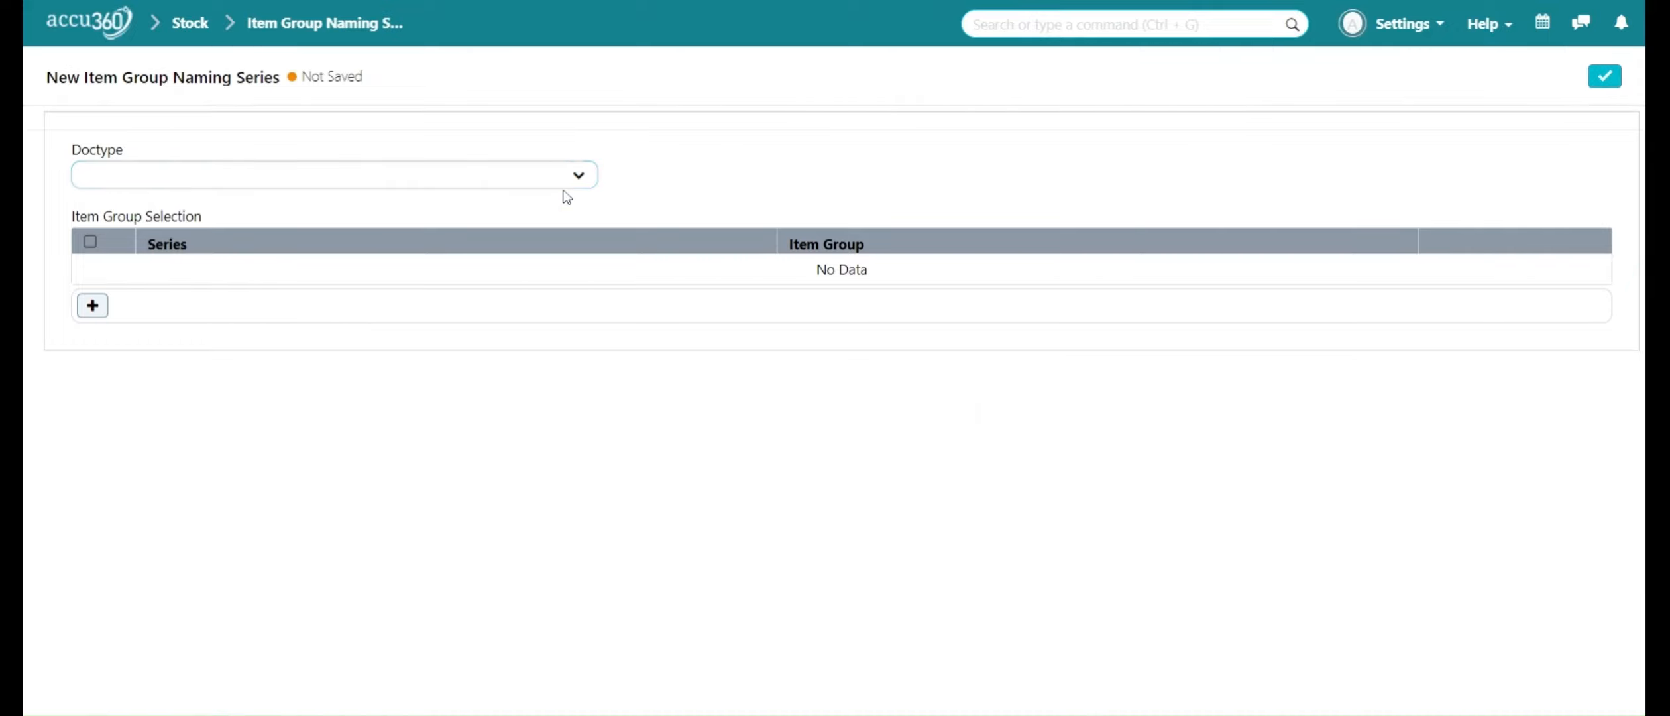
pyautogui.click(92, 306)
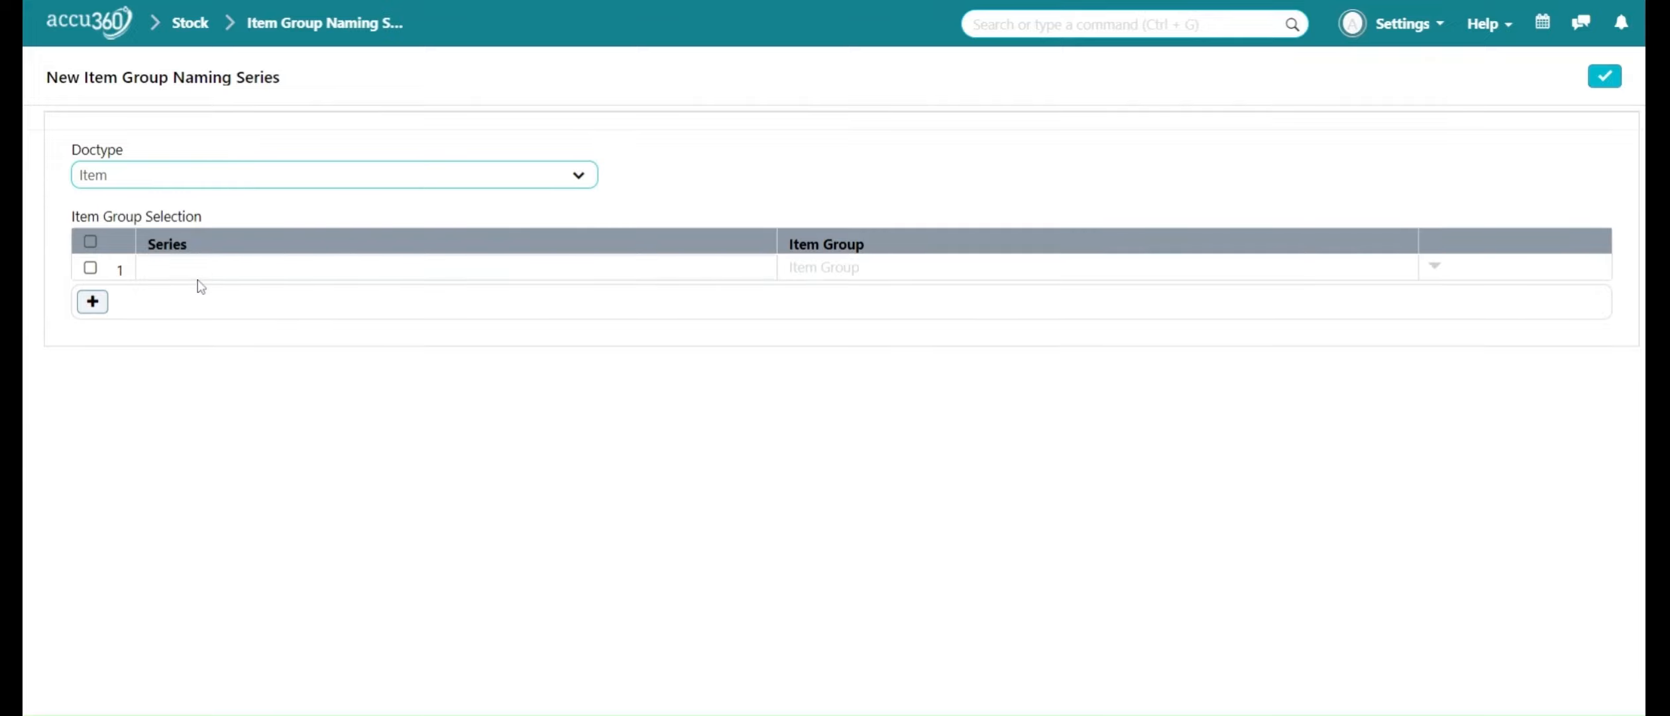
pyautogui.click(235, 318)
pyautogui.click(816, 269)
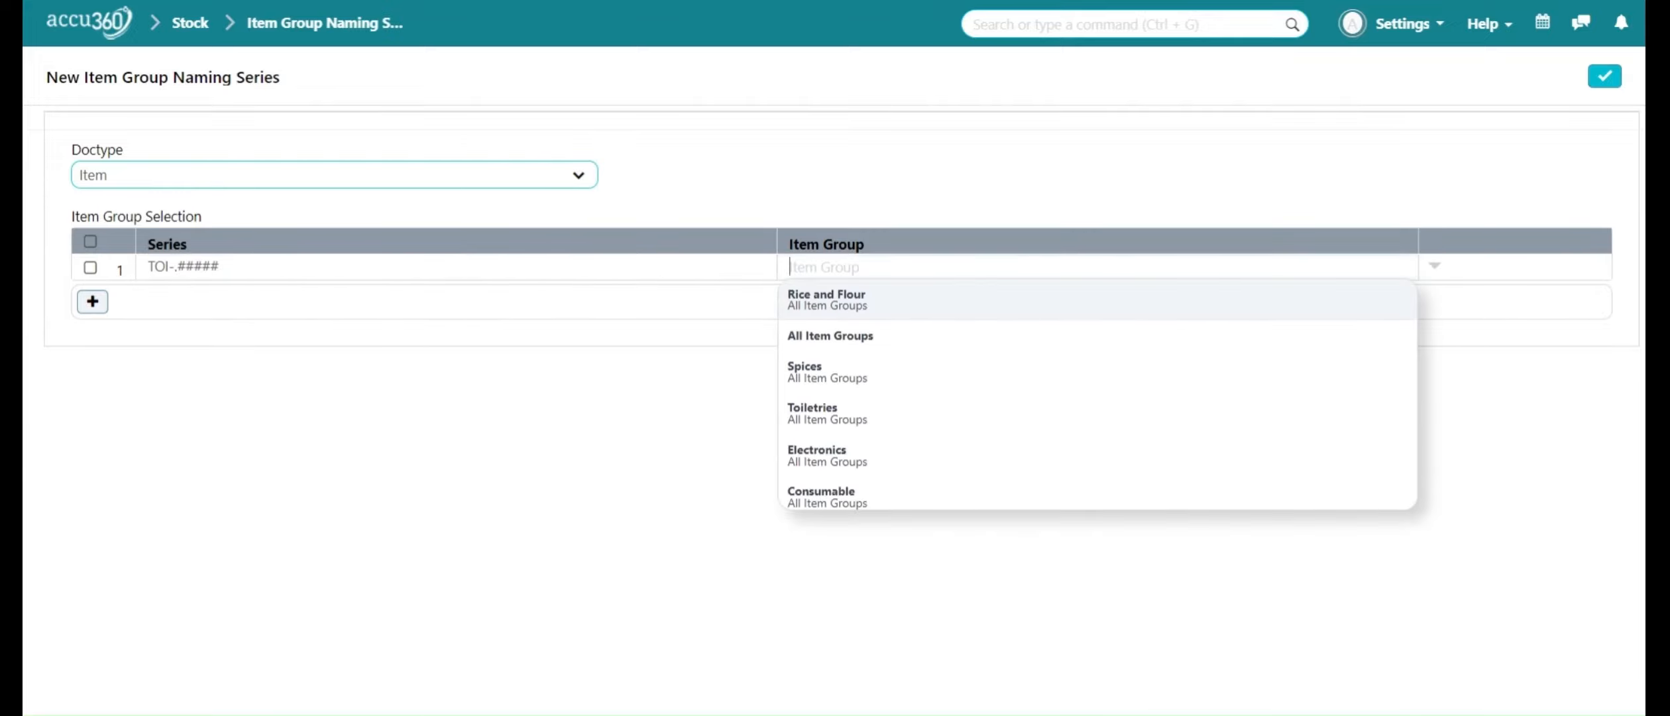
pyautogui.click(959, 418)
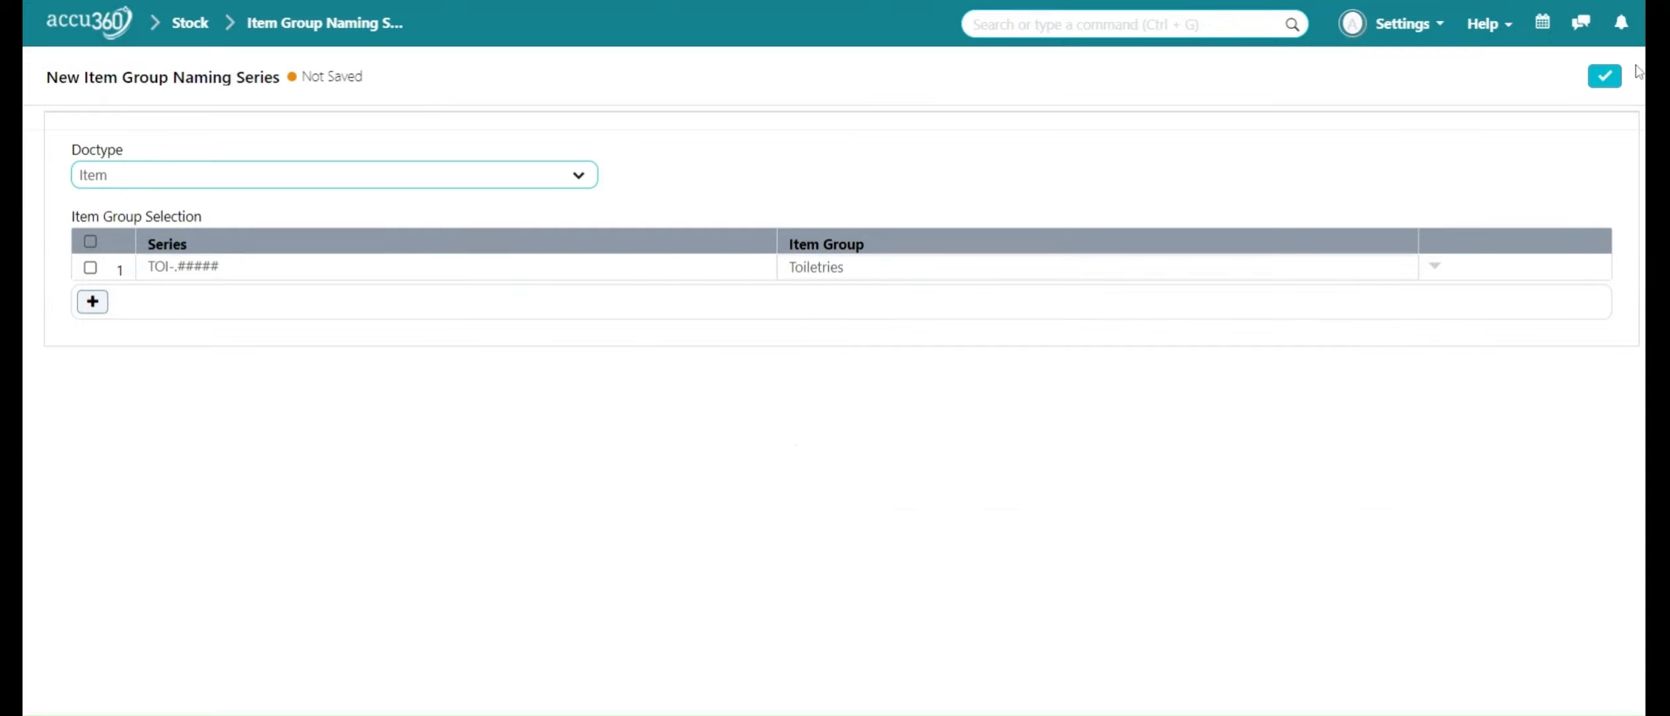
pyautogui.click(1606, 77)
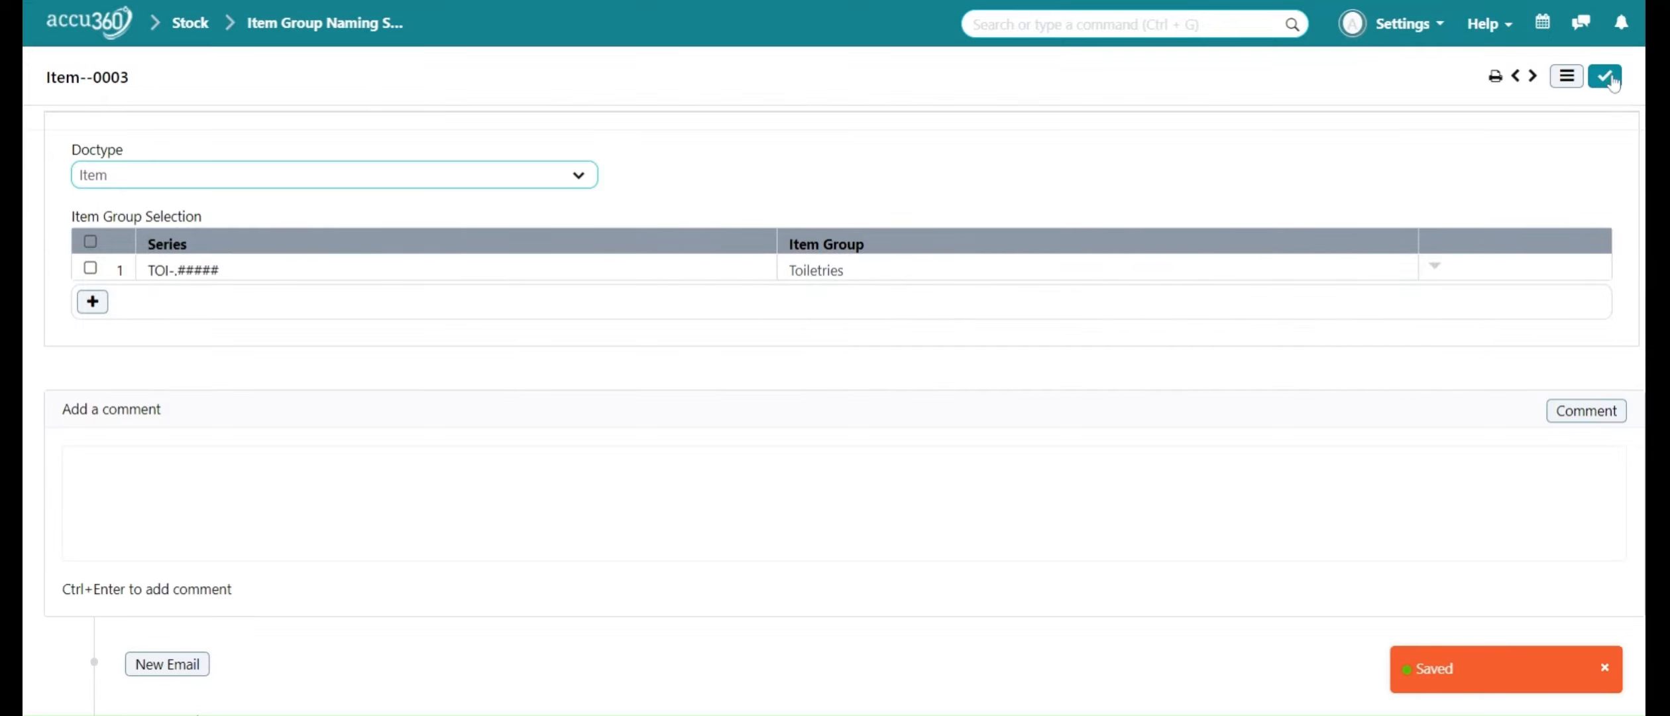
pyautogui.click(1609, 79)
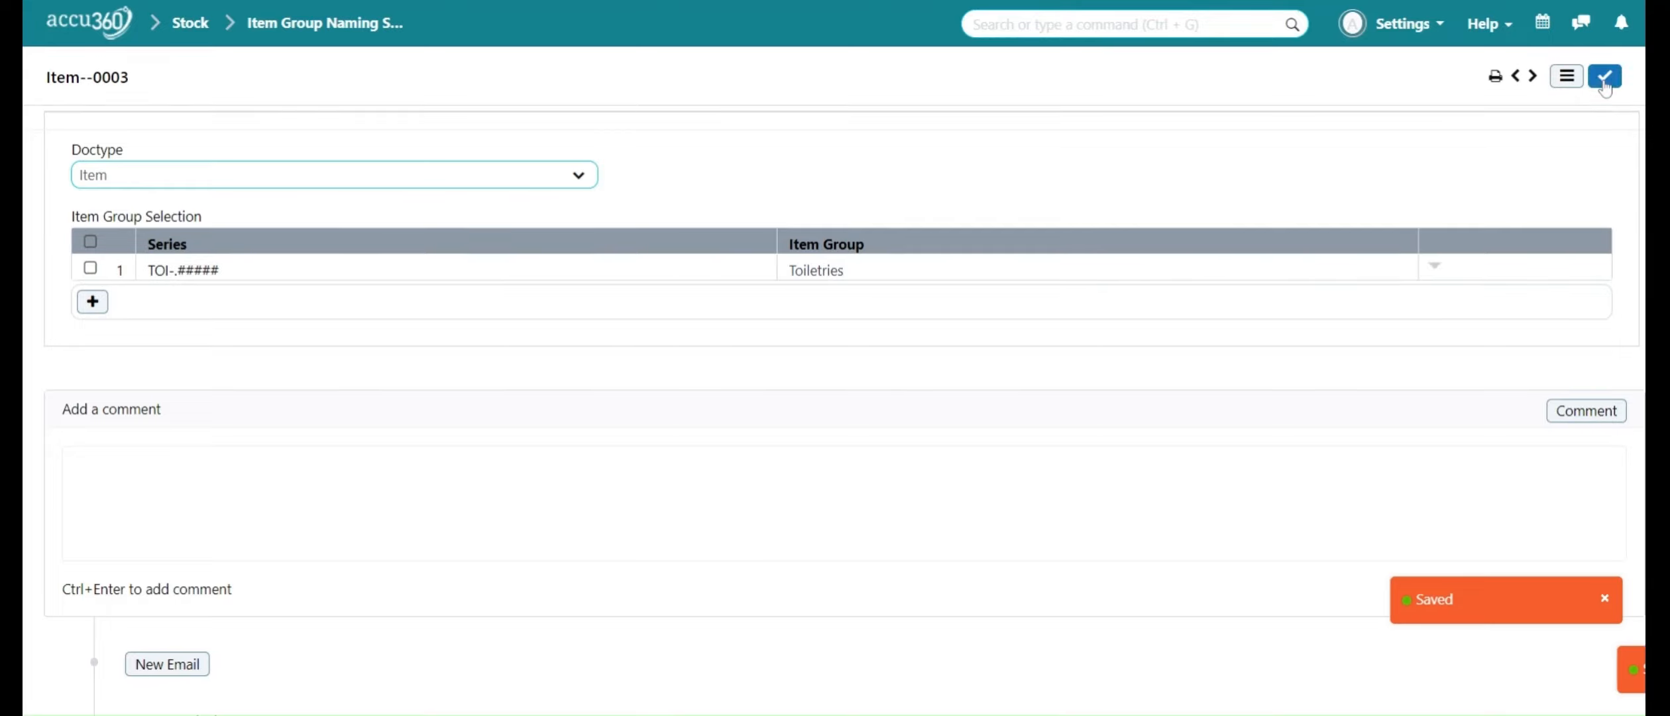
# - Create and save an Item Group Naming Series record for doctype Item, linking series SPC-.##### to Spices
pyautogui.click(358, 27)
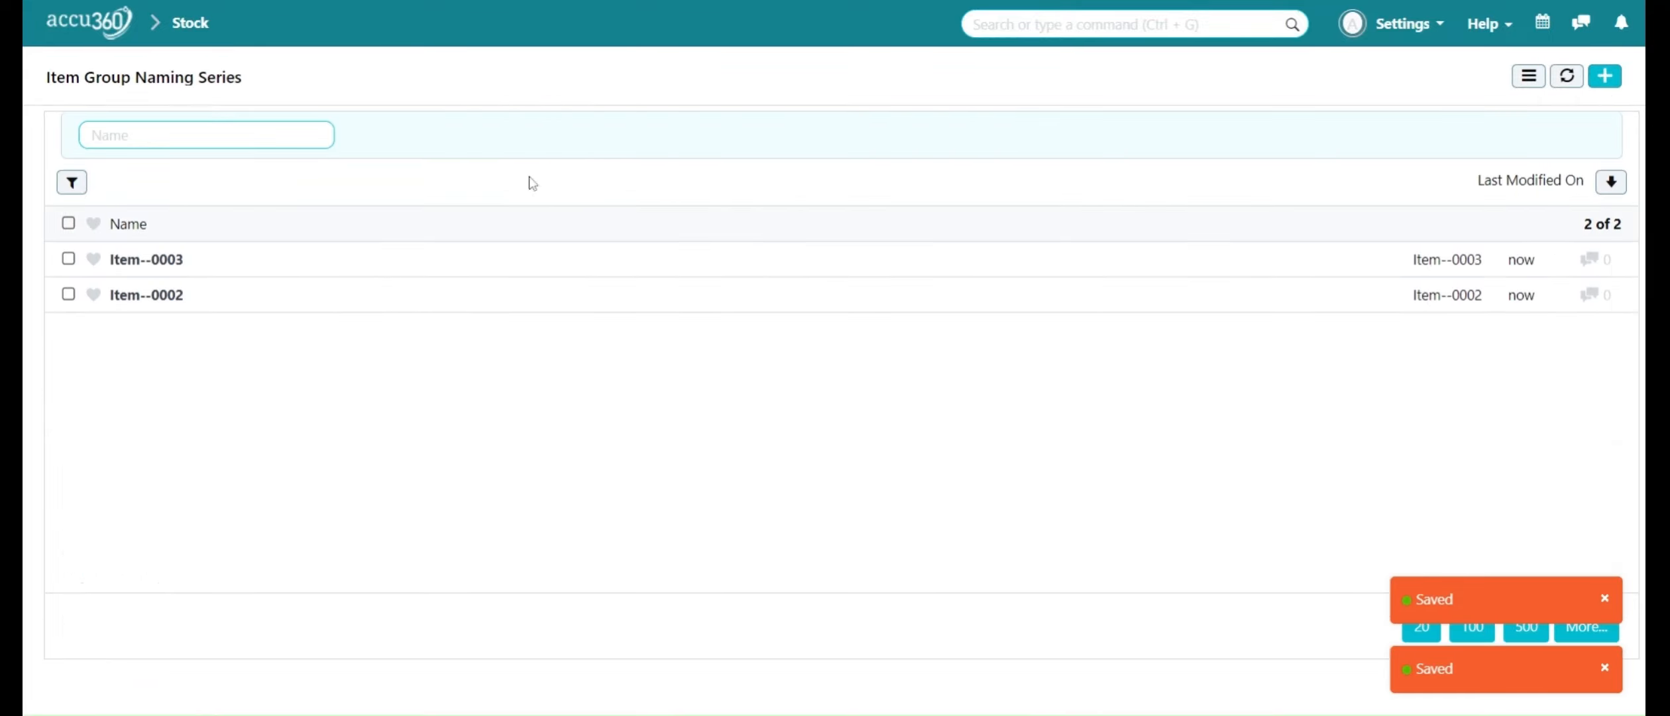
pyautogui.click(1606, 77)
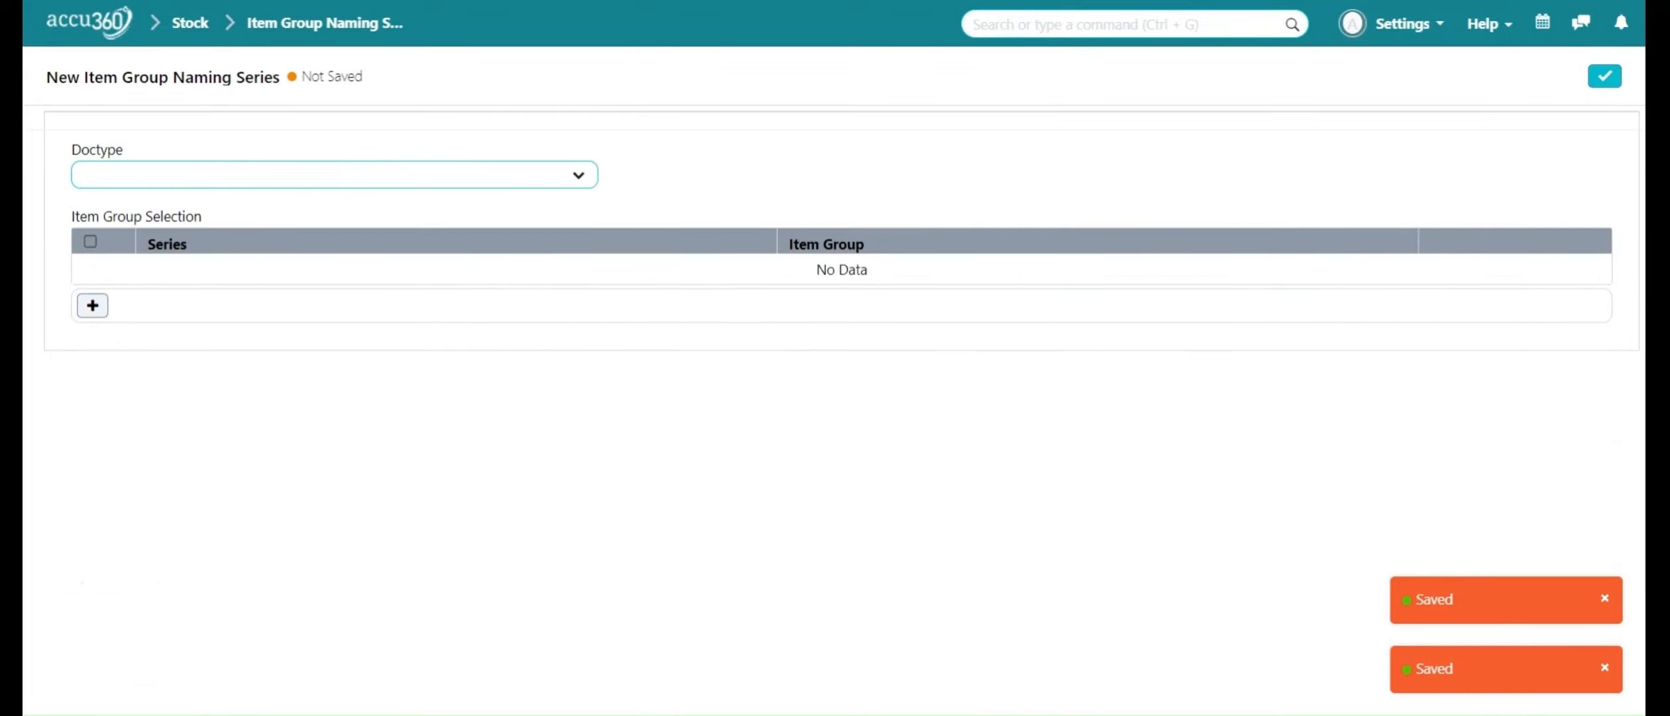
pyautogui.click(213, 174)
pyautogui.click(210, 191)
pyautogui.click(92, 305)
pyautogui.click(212, 272)
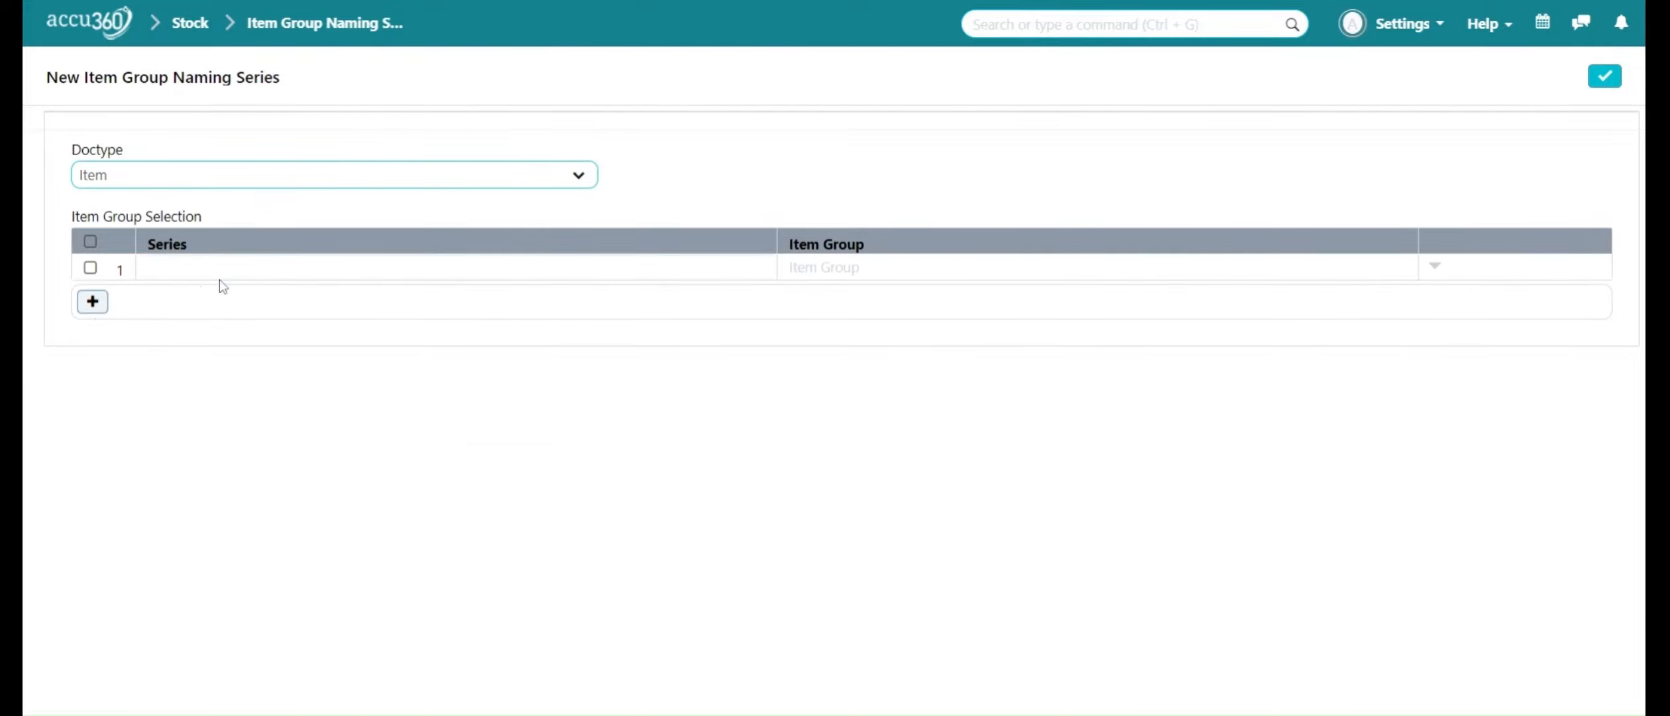
pyautogui.write('SPC-.#####')
pyautogui.click(822, 268)
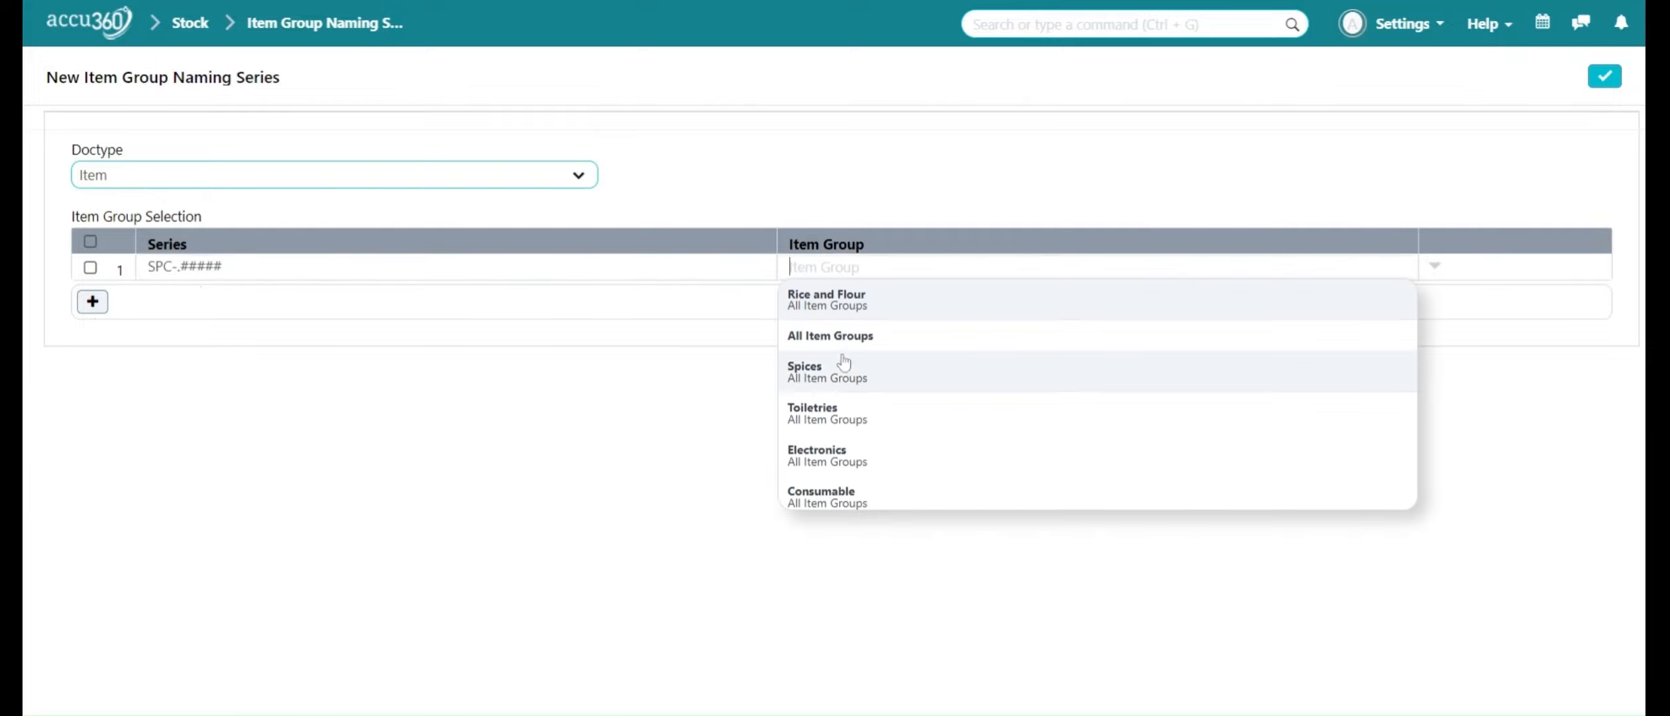
pyautogui.click(872, 373)
pyautogui.click(1603, 77)
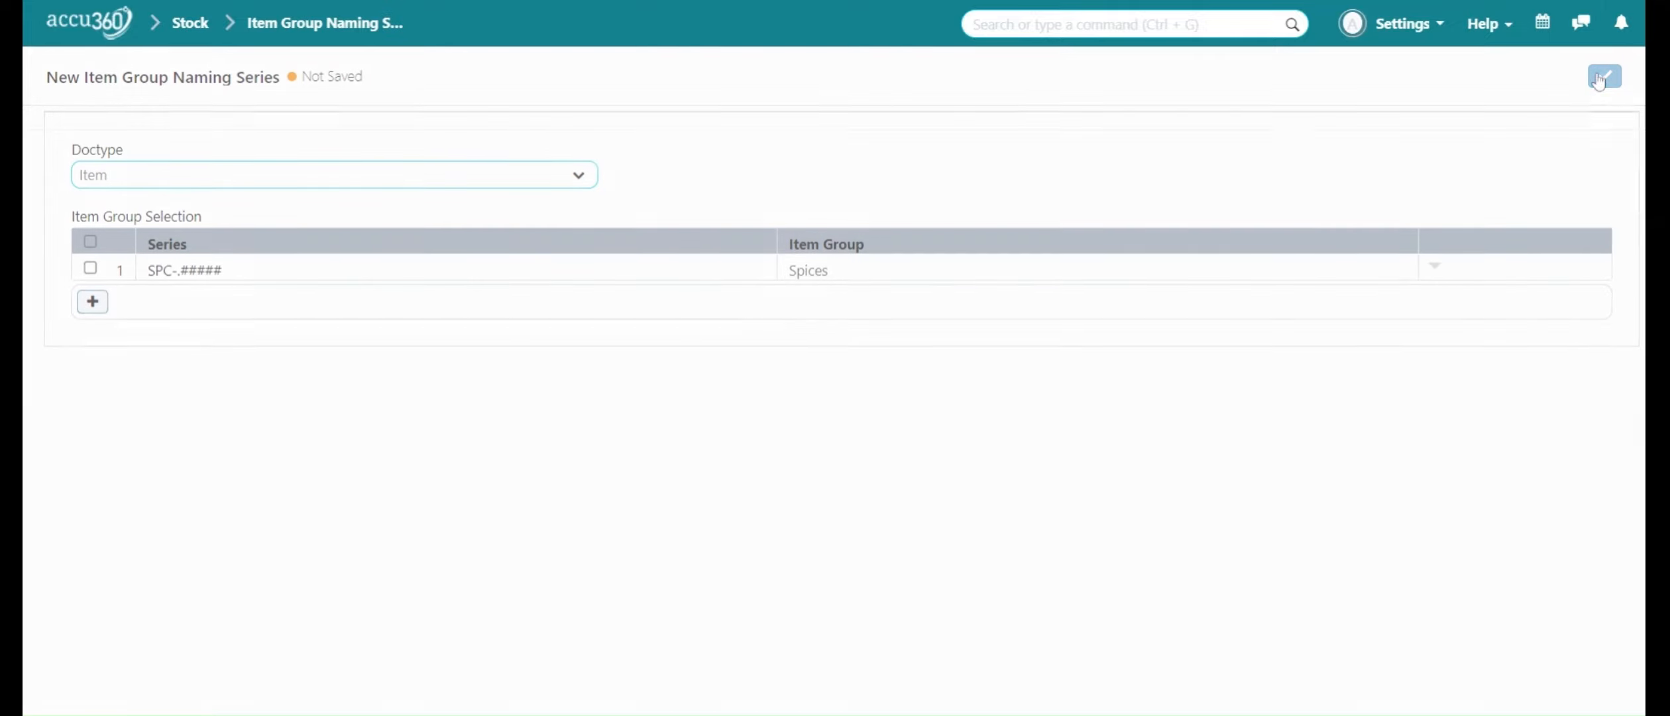
# - Create and save another Item Group Naming Series record for doctype Item, linking series RNF-.##### to Rice and Flour
pyautogui.click(292, 37)
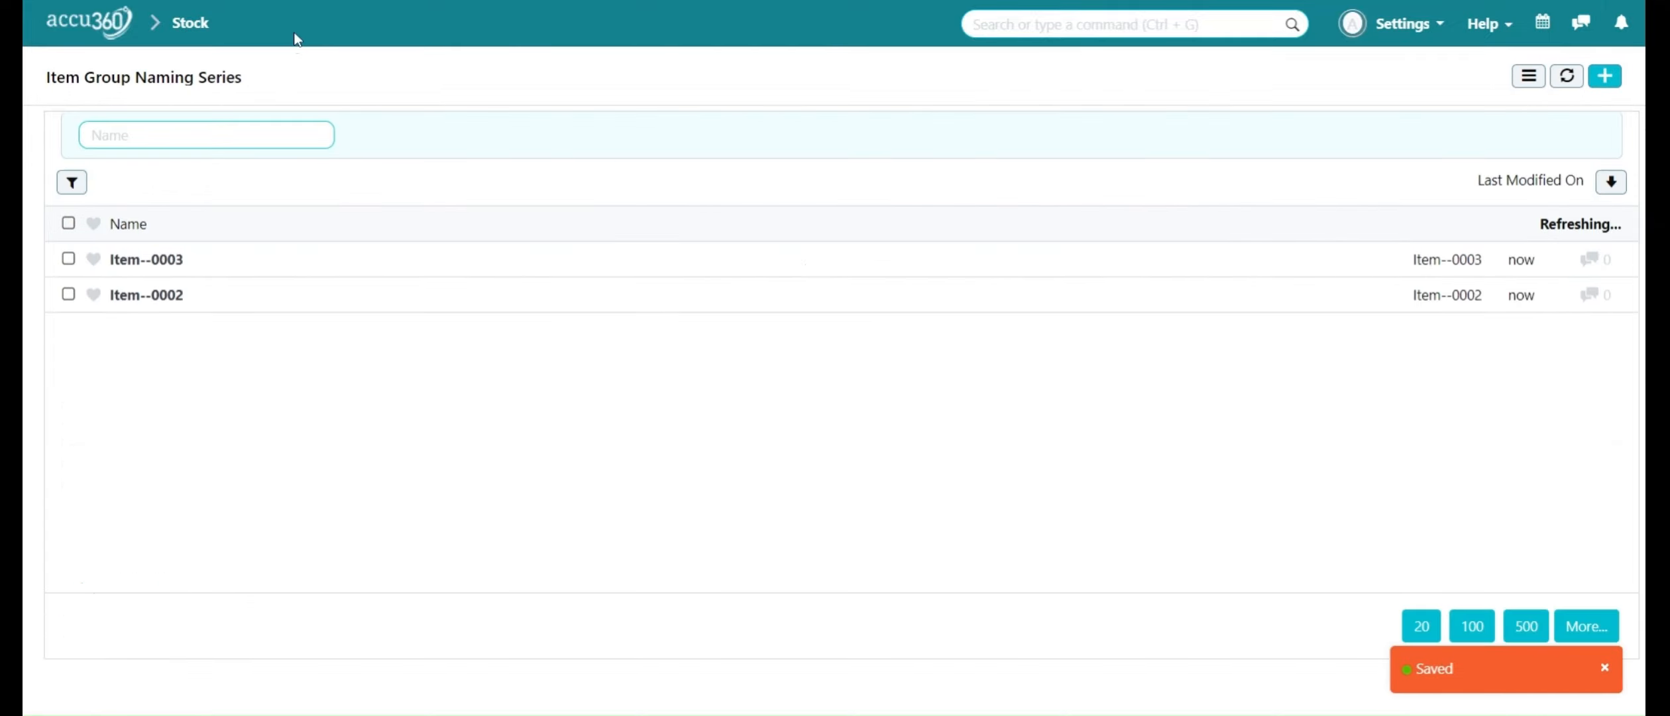
pyautogui.click(1605, 75)
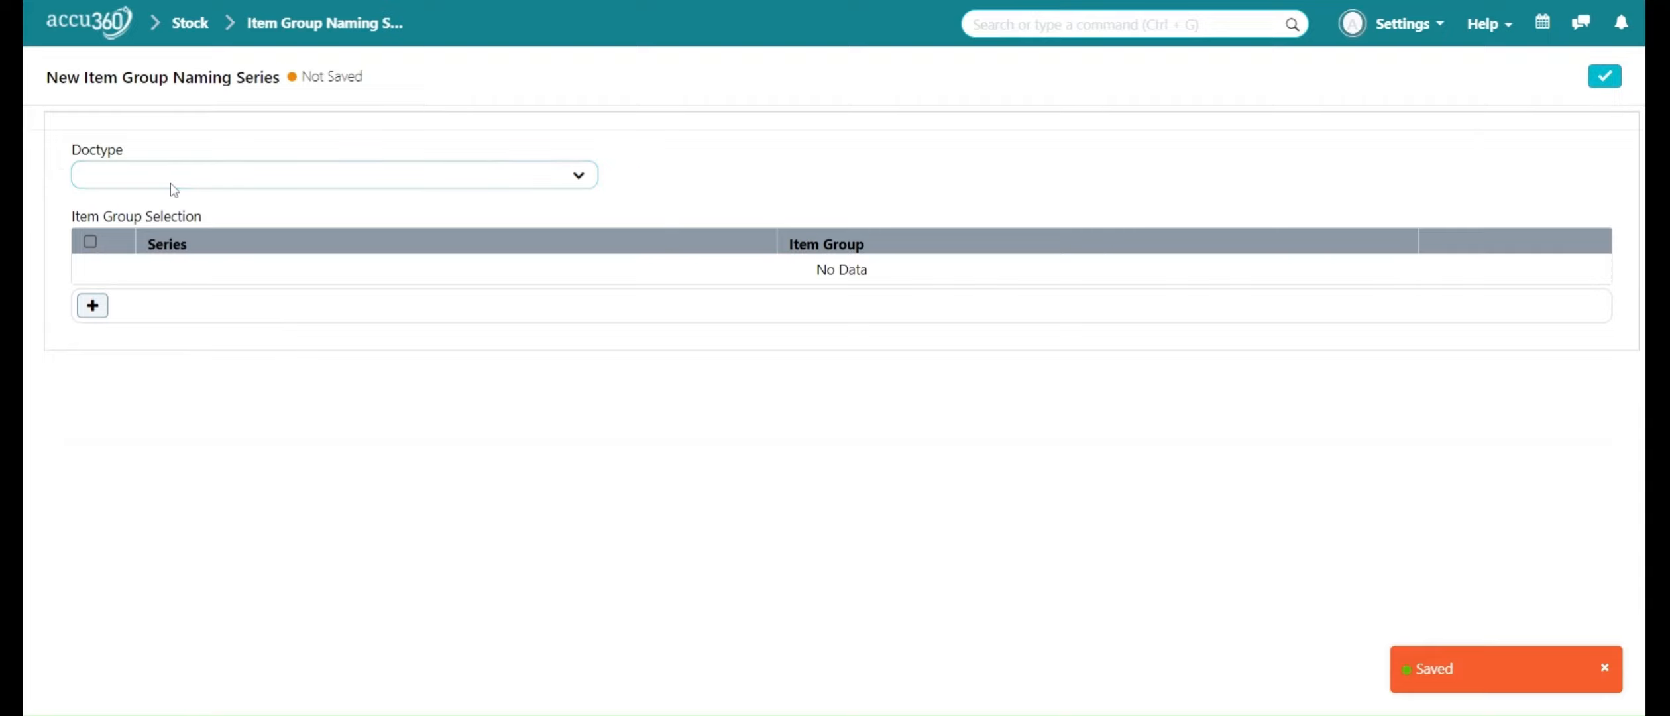
pyautogui.click(96, 307)
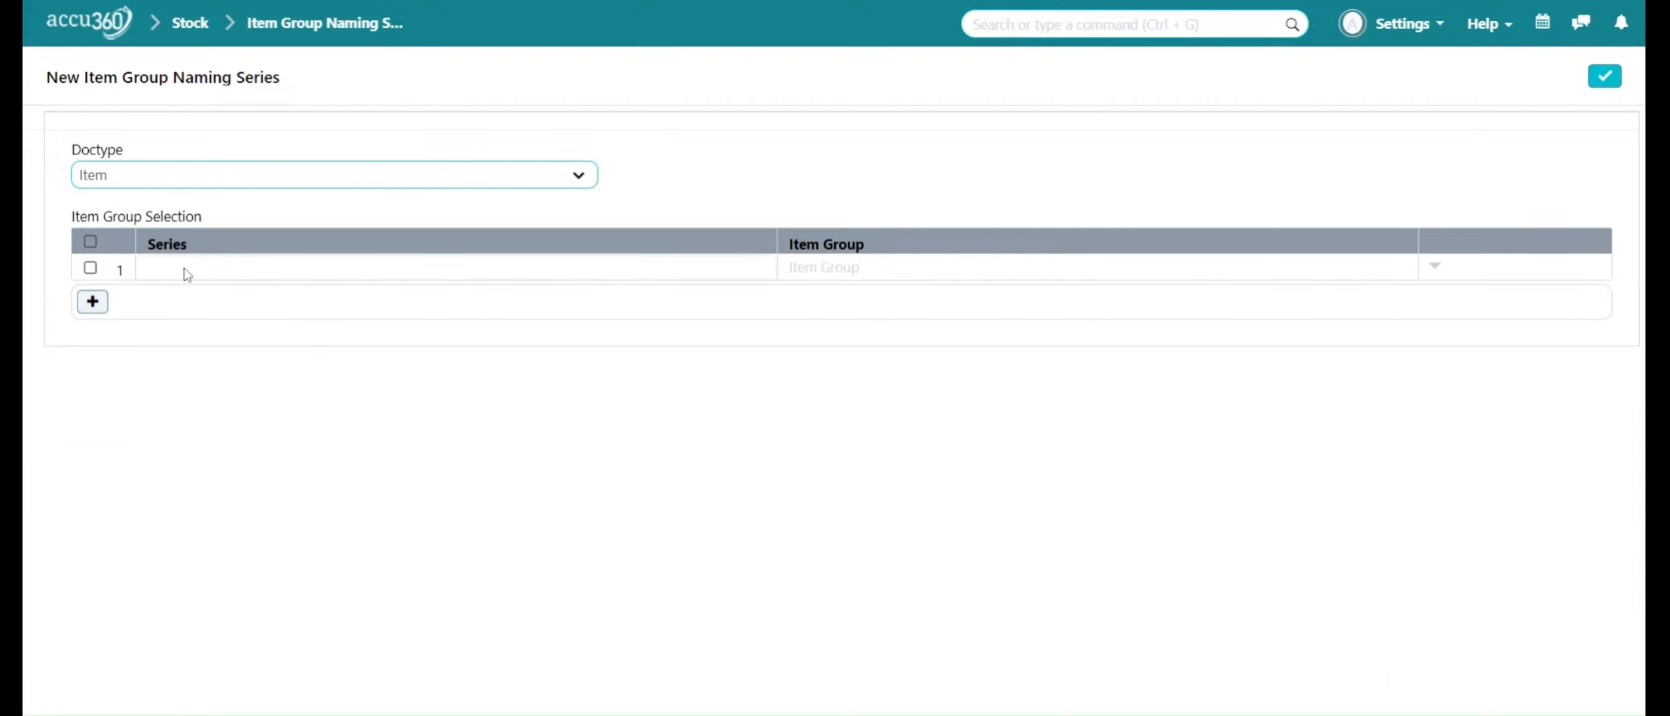
pyautogui.write('RNF-.#####')
pyautogui.click(794, 270)
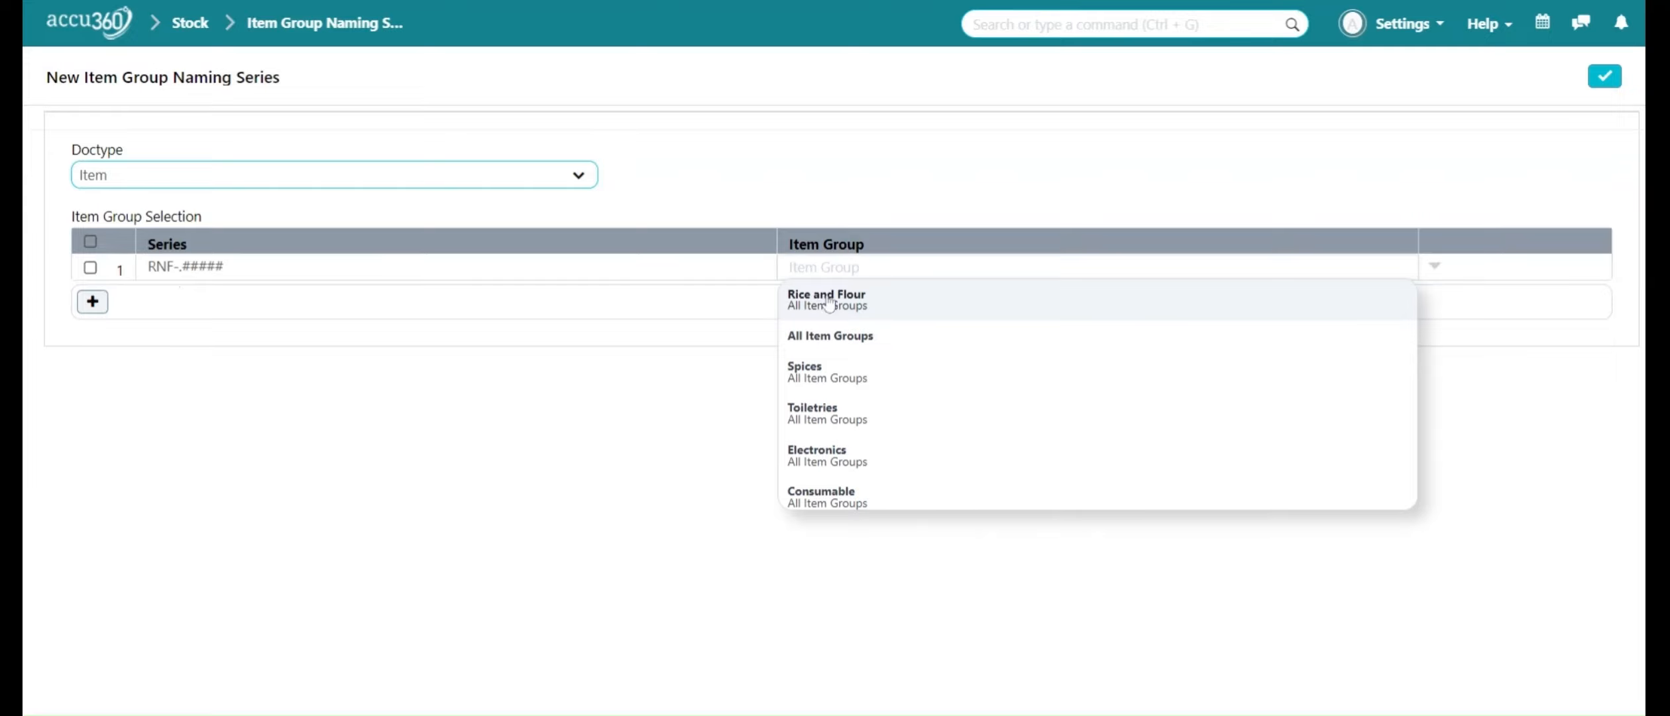
pyautogui.click(852, 310)
pyautogui.click(1605, 76)
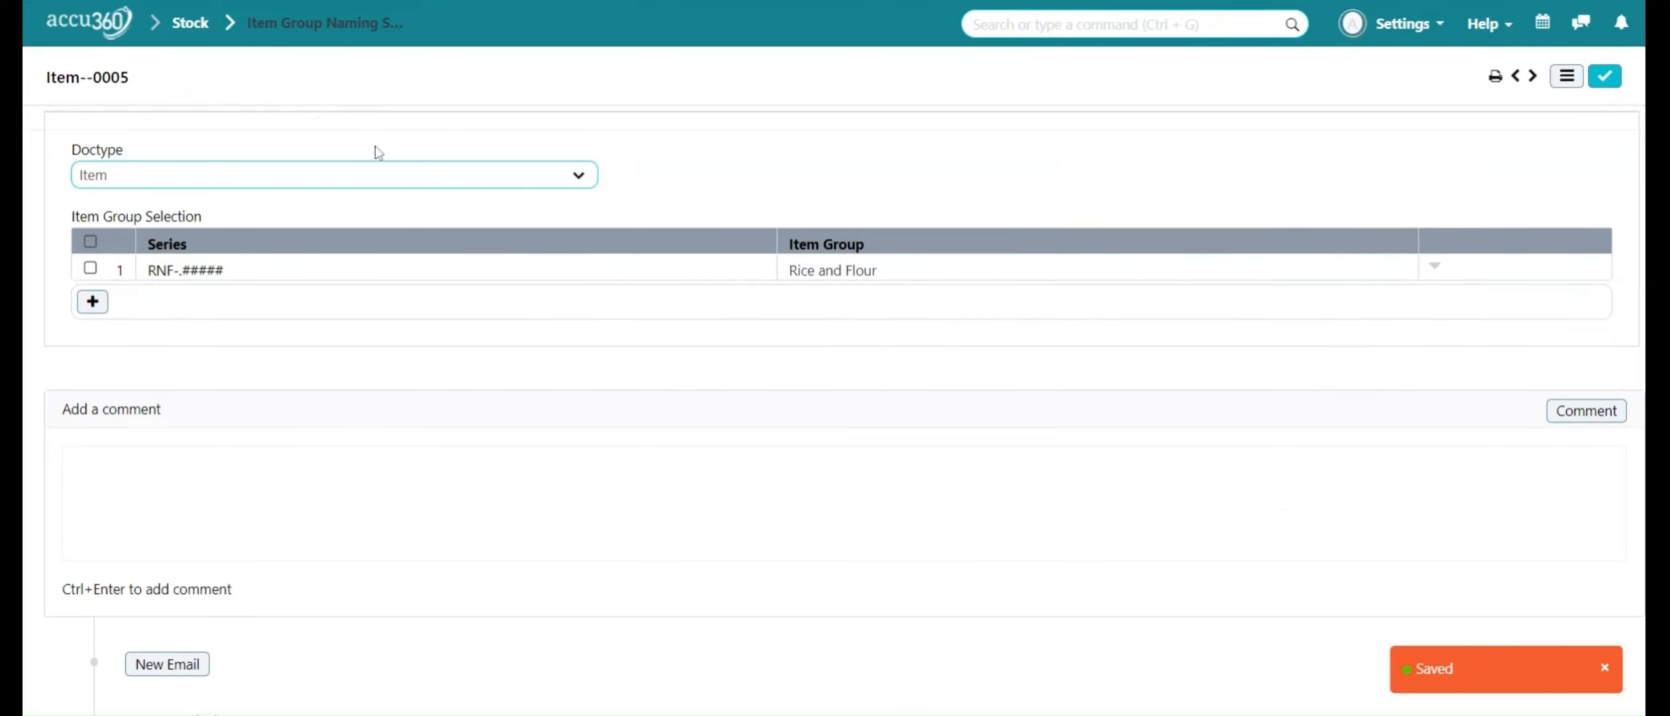
# - Return to the Item Group Naming Series list and reload the application
pyautogui.click(333, 27)
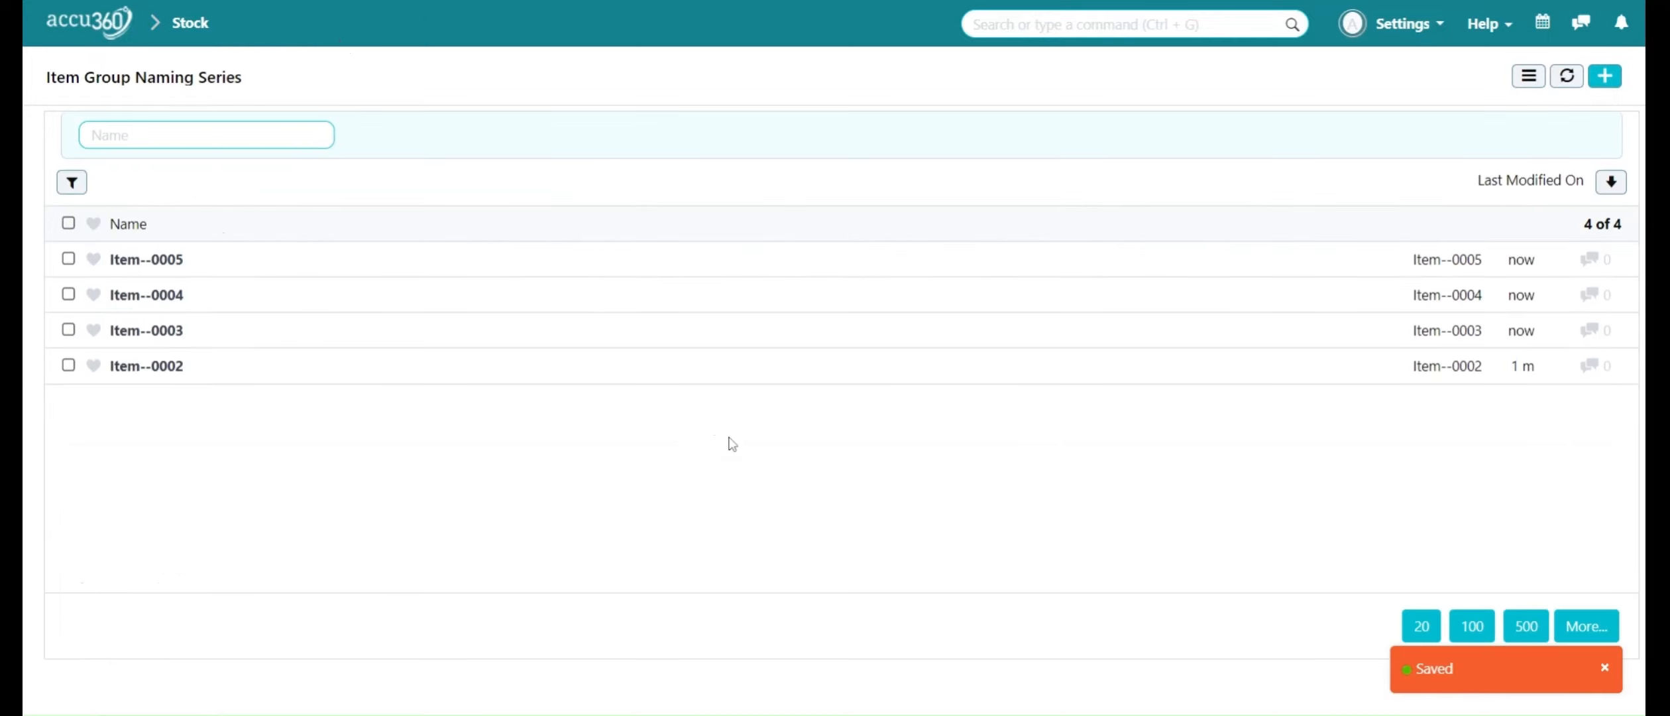
pyautogui.click(1418, 44)
pyautogui.click(1384, 239)
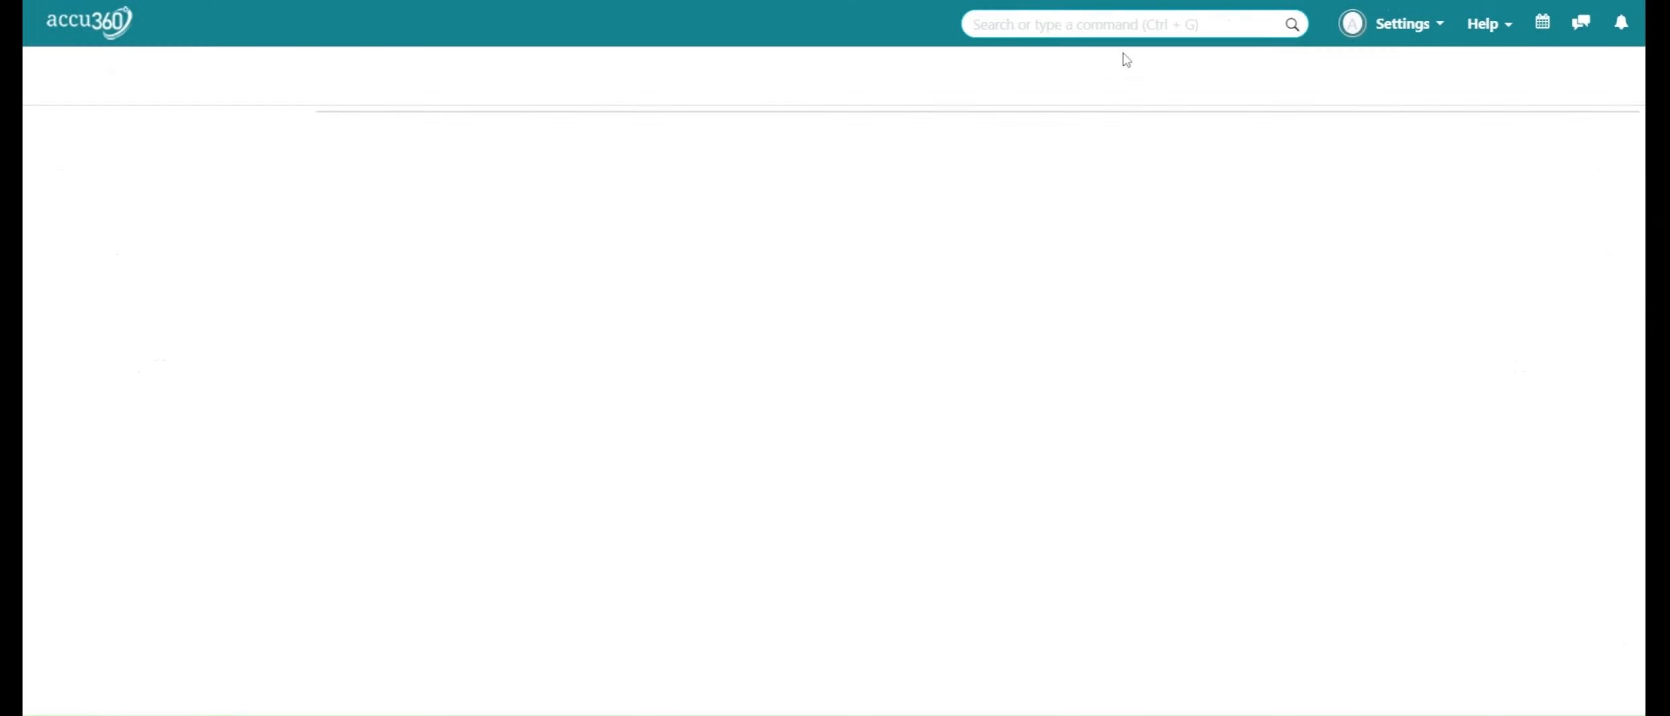
# - Search for "item", open the Item list and start a new item record
pyautogui.hotkey('ctrl', 'g')
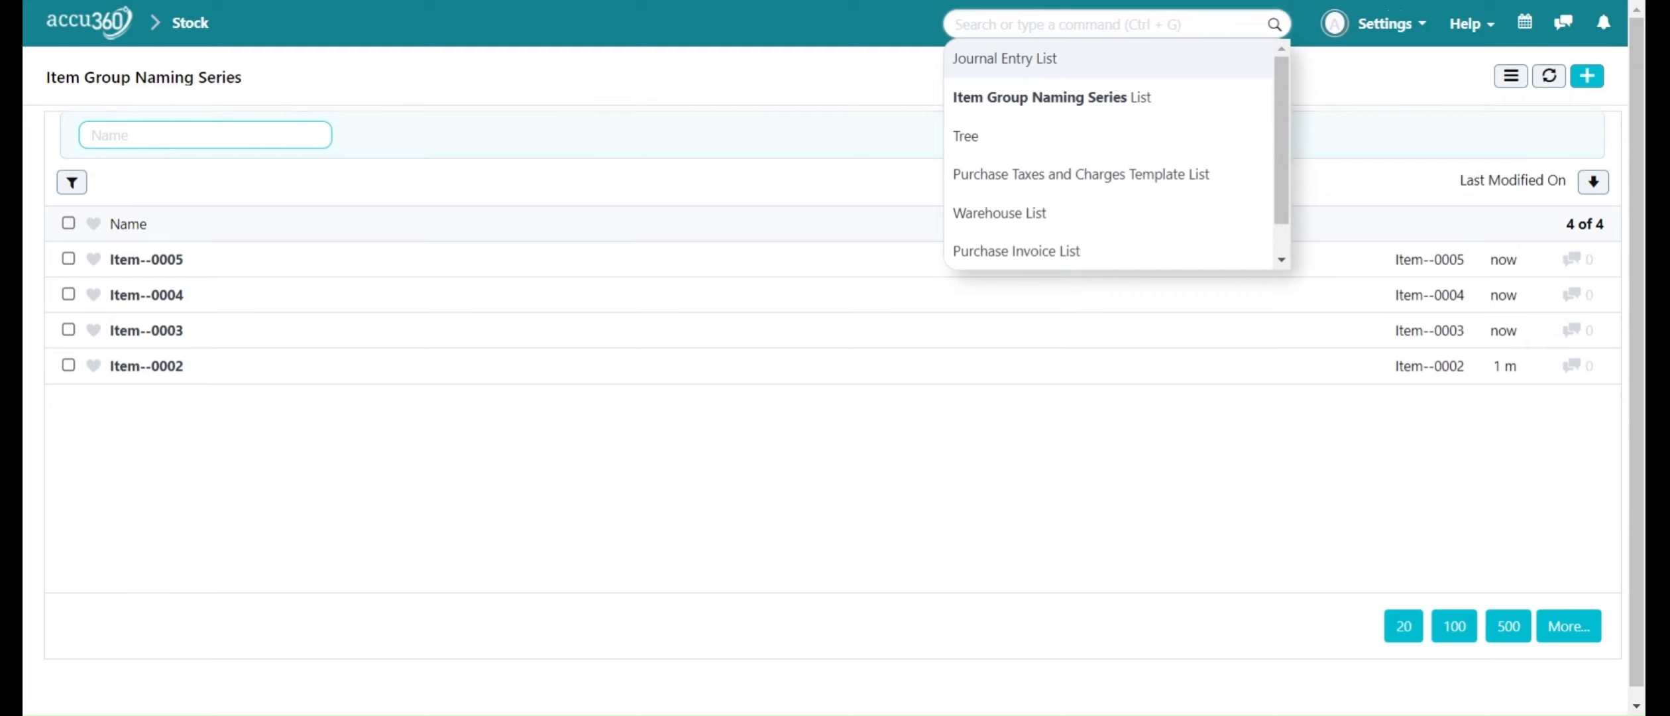
pyautogui.write('item')
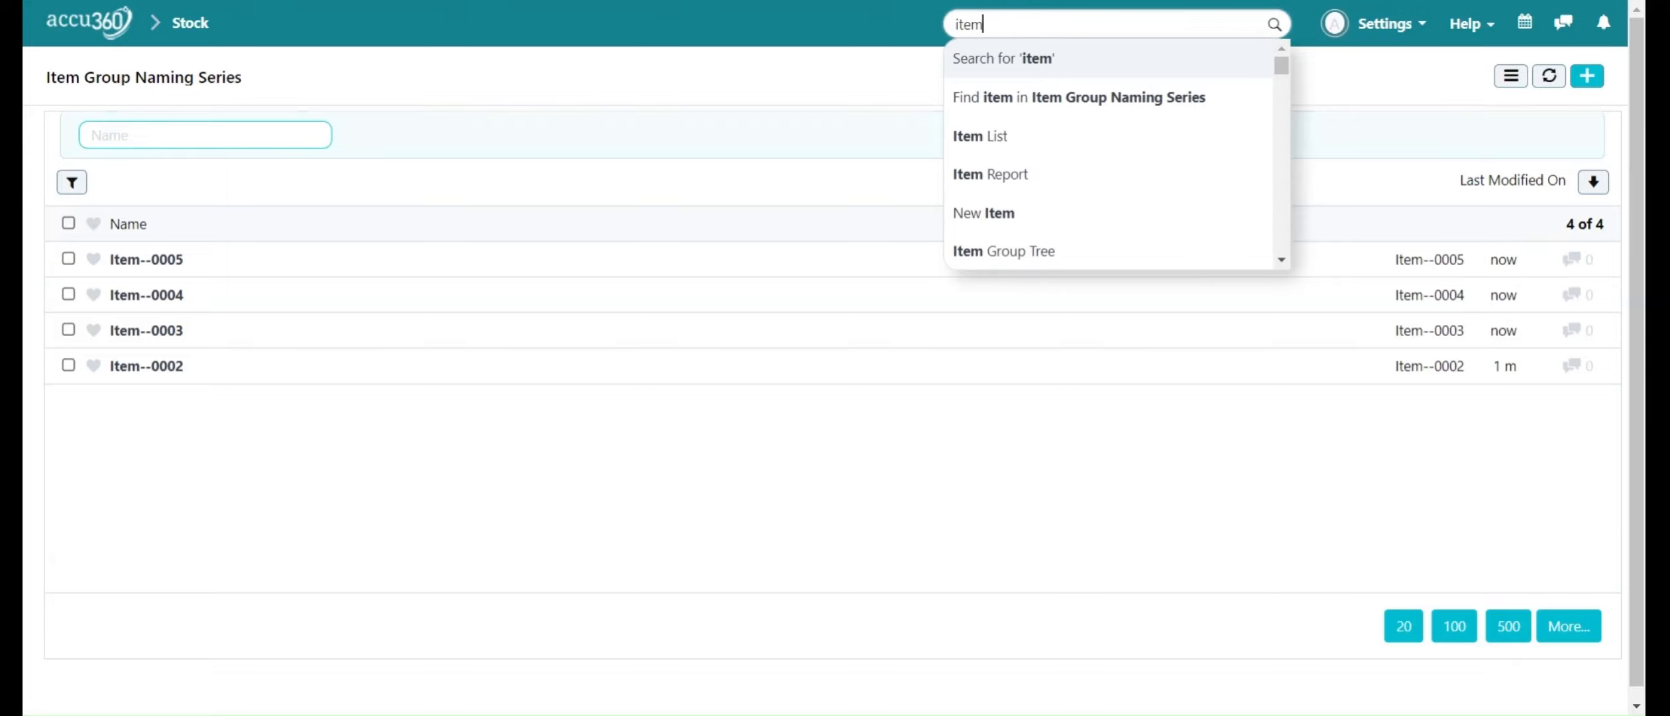
pyautogui.click(1069, 138)
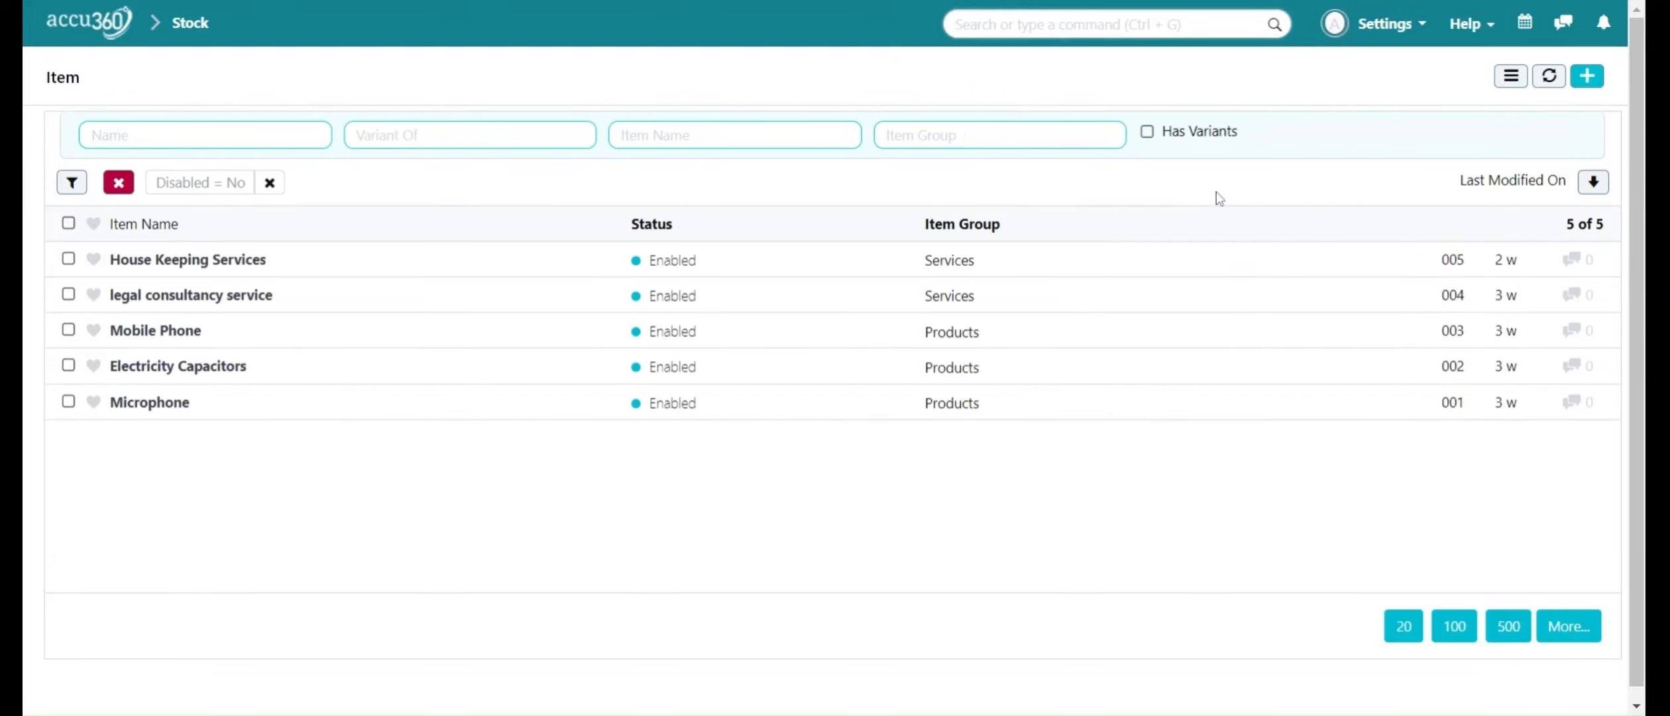
pyautogui.click(1597, 75)
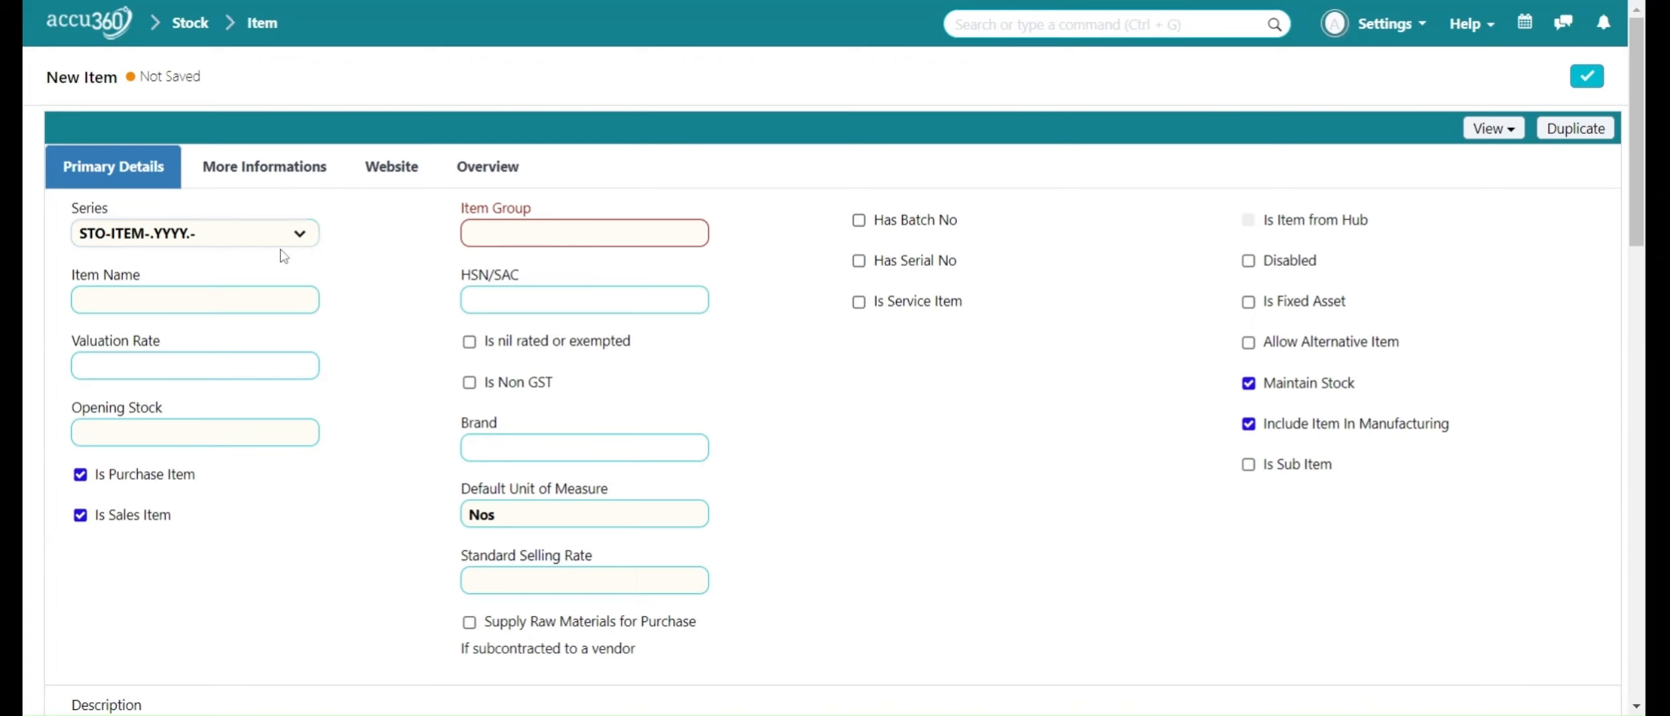
# - Check the new item's series with item group Electronics and with Rice and Flour, and return to the home page without saving
pyautogui.click(267, 269)
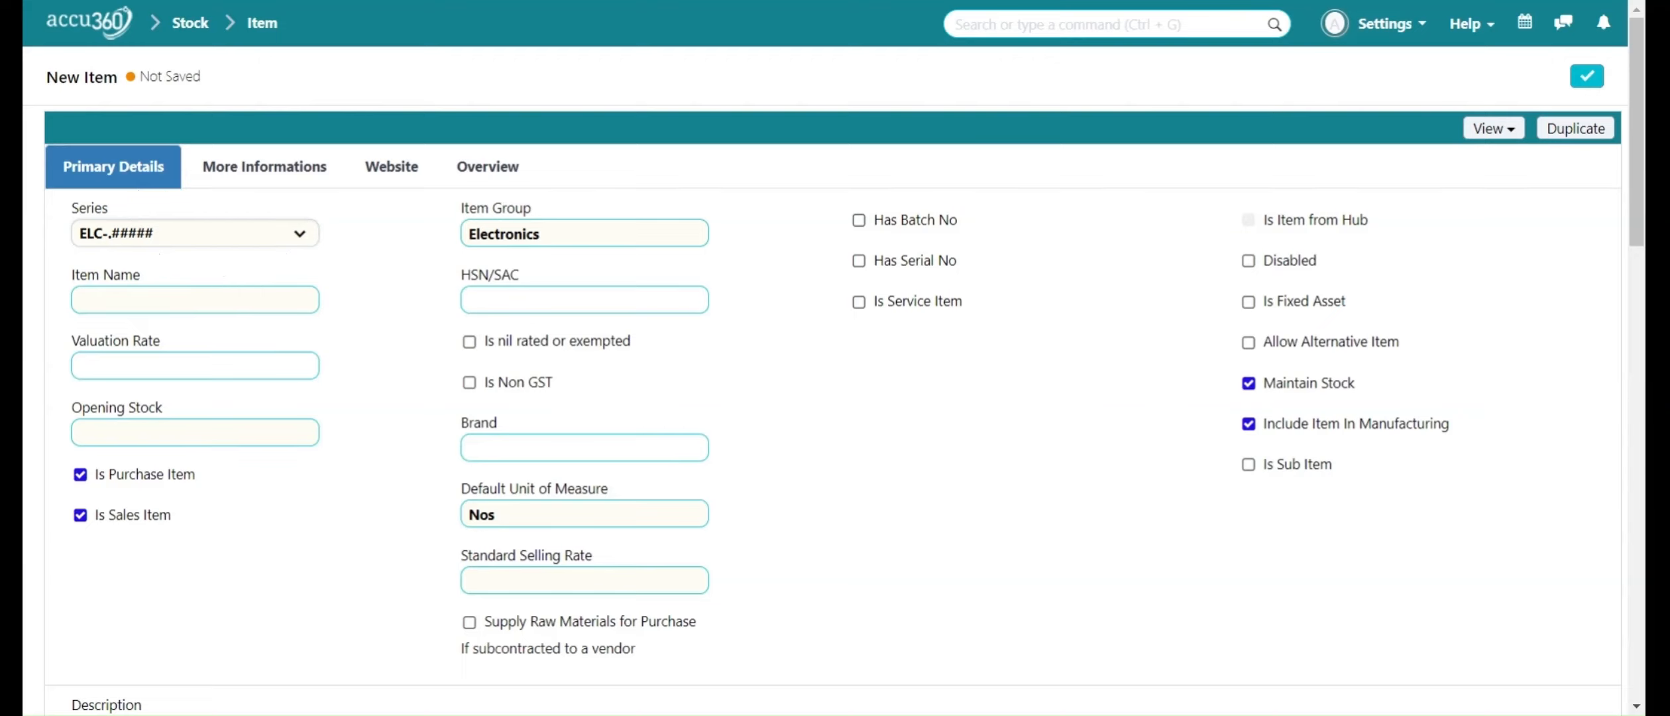
pyautogui.moveTo(540, 233); pyautogui.dragTo(422, 238)
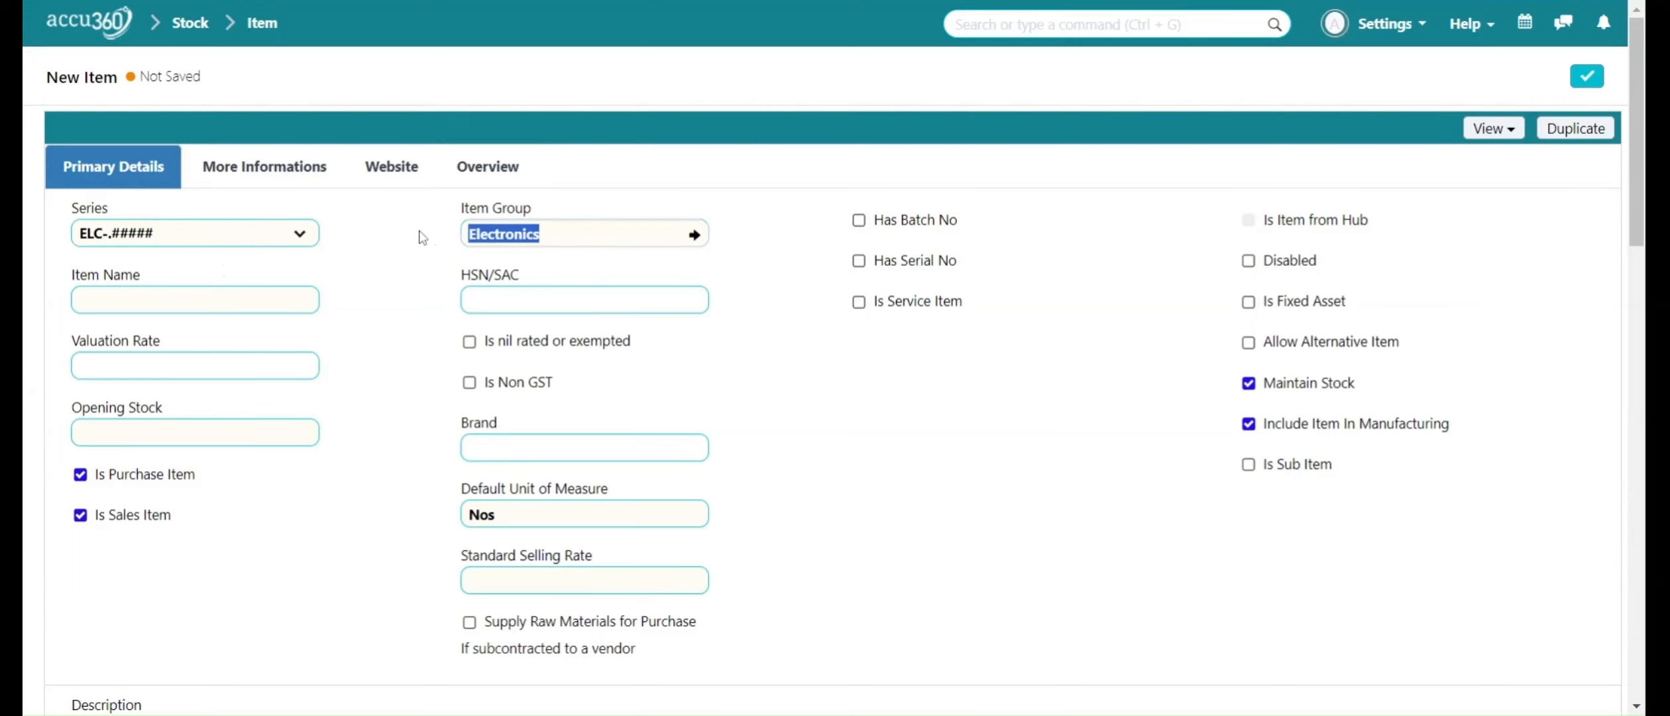
pyautogui.press('BackSpace')
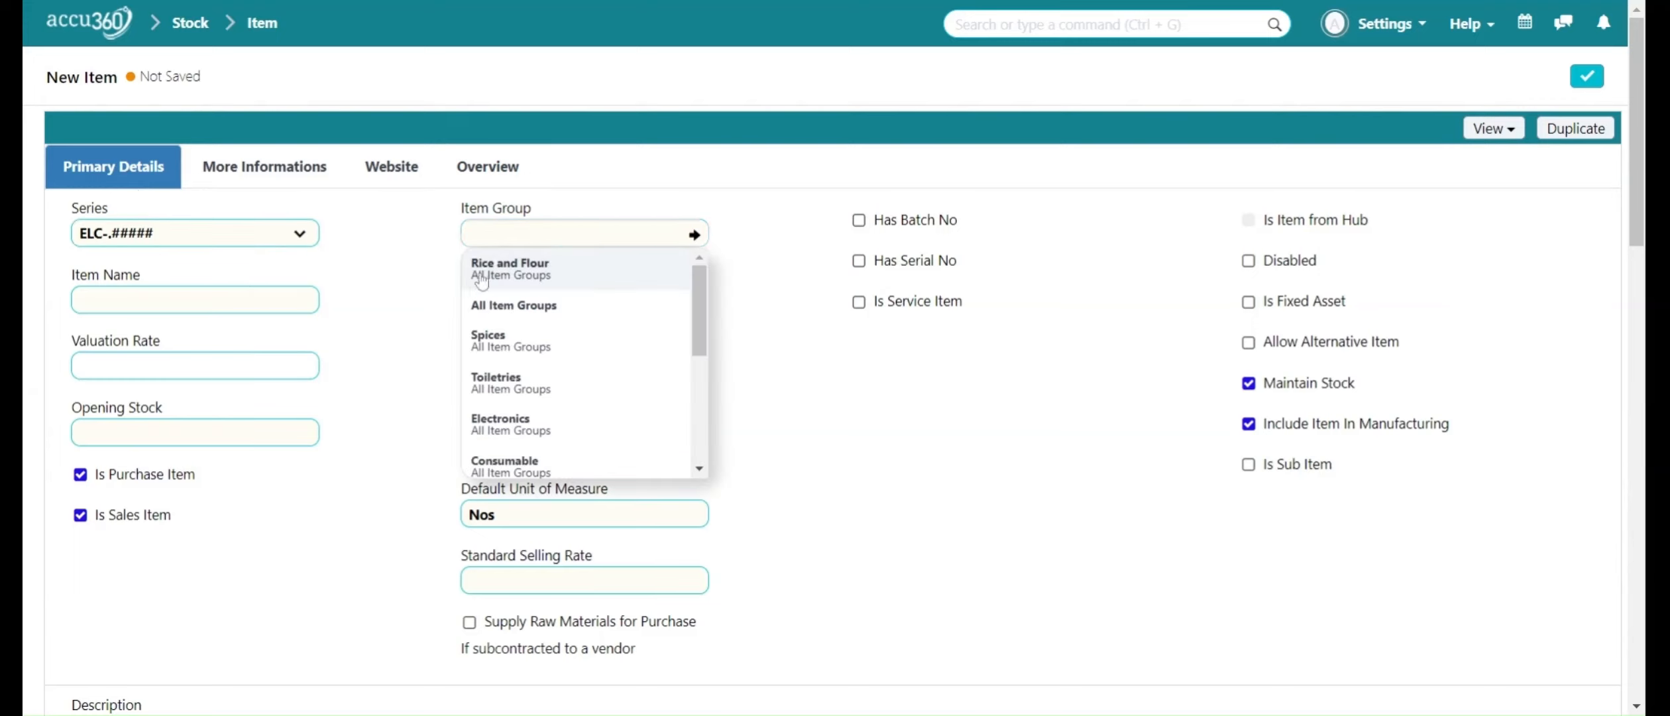
pyautogui.click(482, 280)
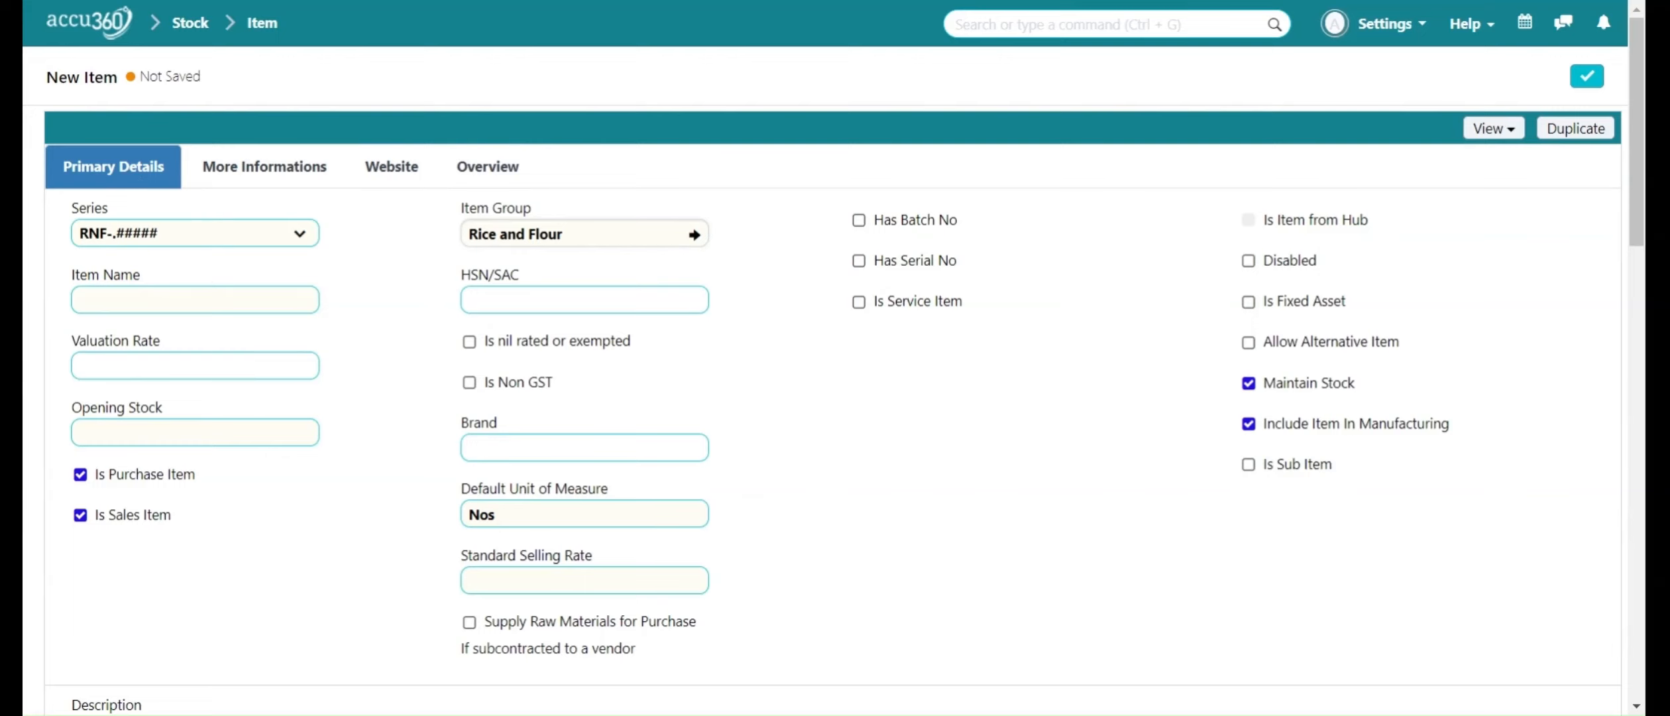
pyautogui.click(109, 28)
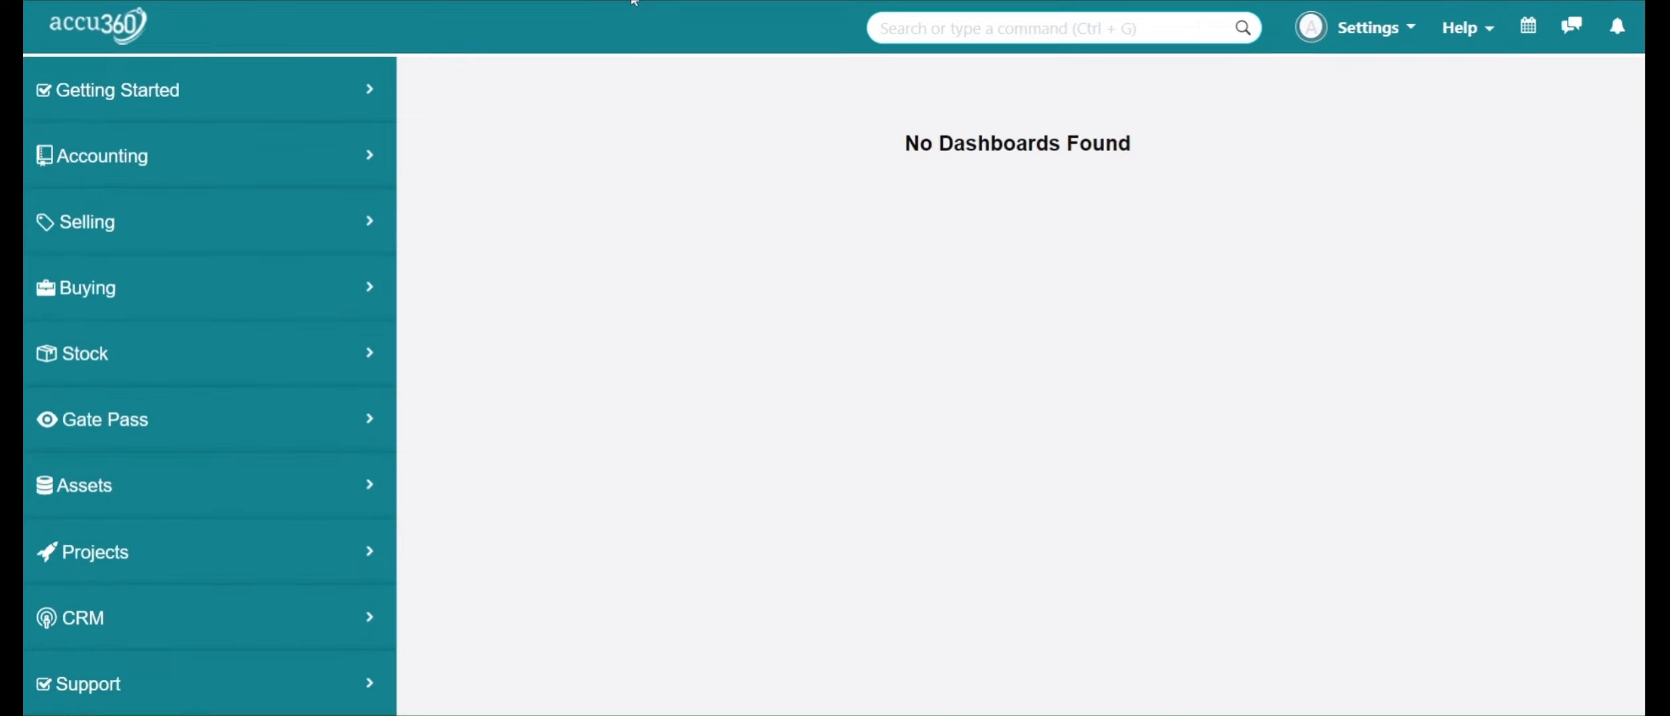